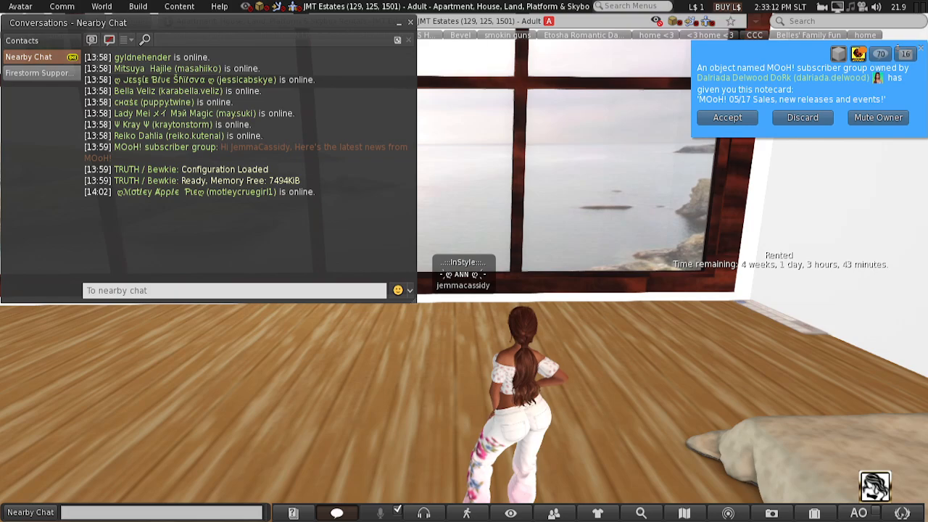
- Discard the offered notecard and open the Auto-Replace settings from the chat typing preferences
click(823, 117)
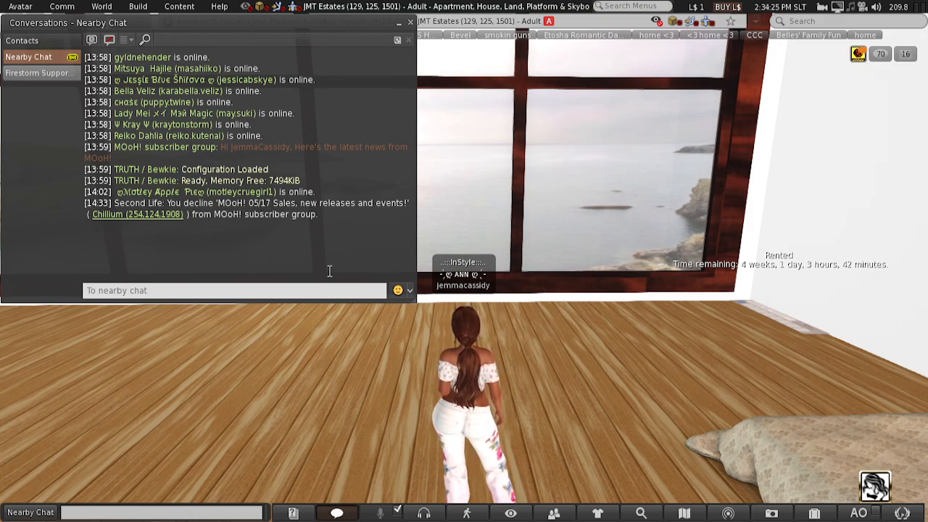
key(ctrl+p)
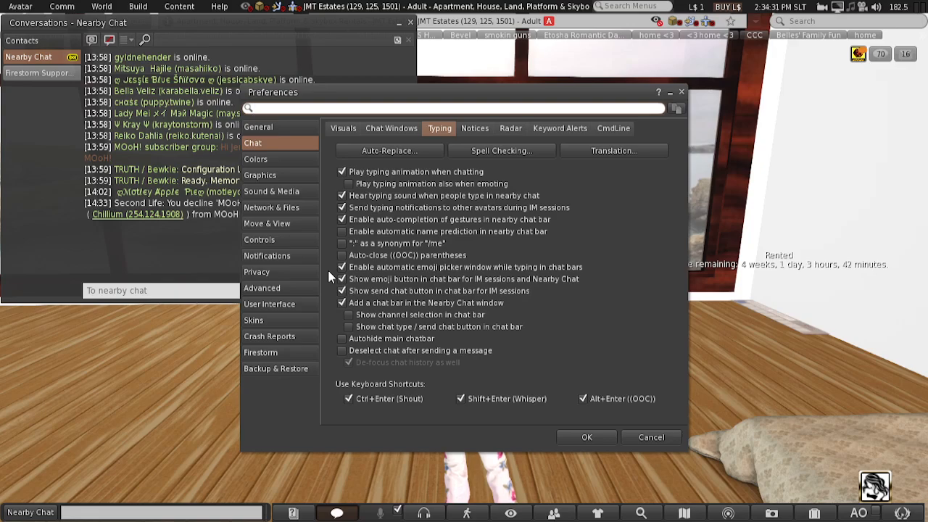
click(292, 132)
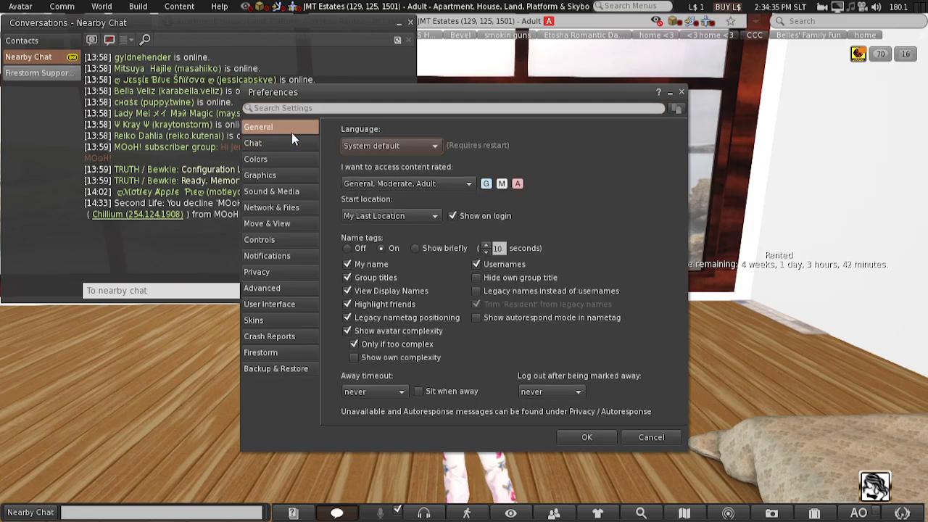
click(288, 143)
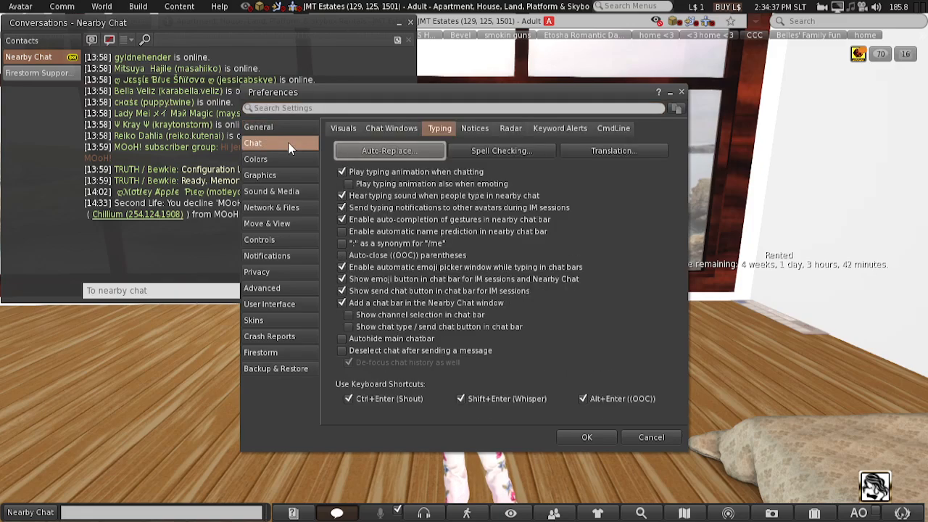
click(422, 148)
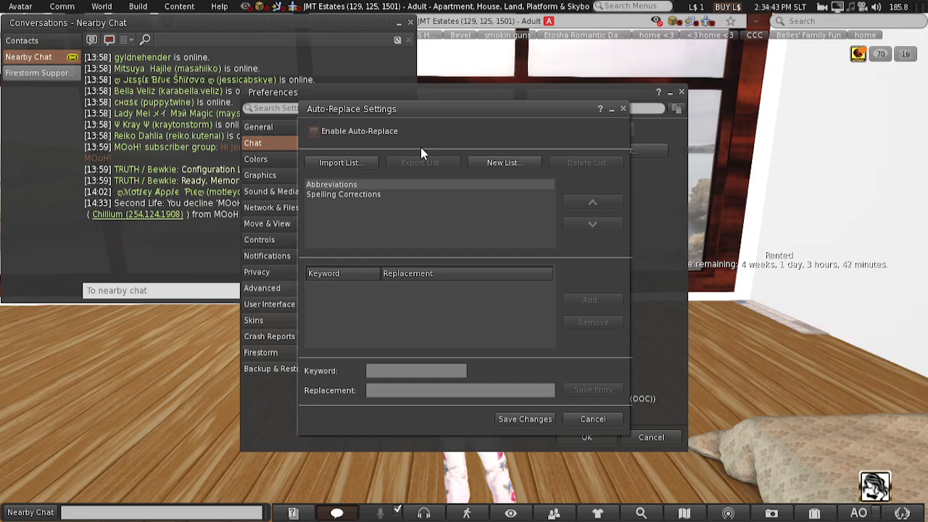
- Review the Abbreviations and Spelling Corrections lists and enable Auto-Replace
click(374, 183)
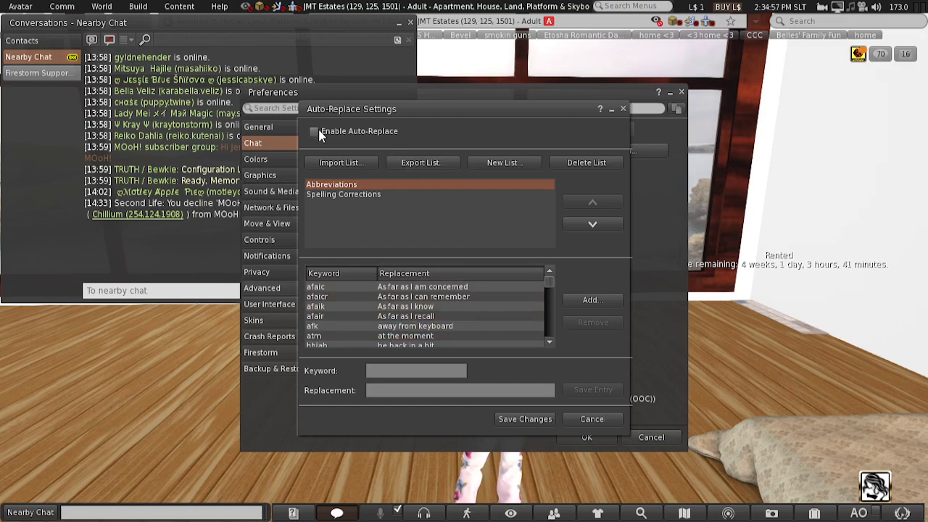
click(351, 196)
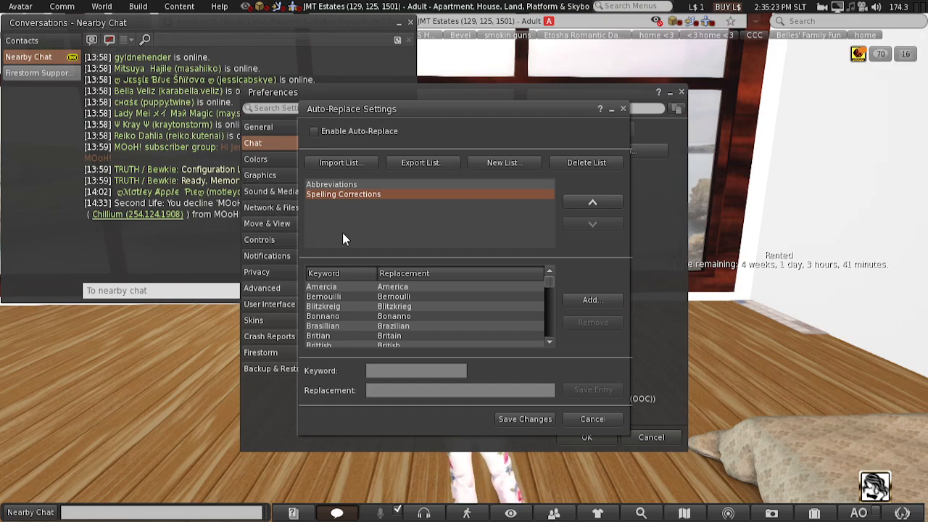
click(357, 185)
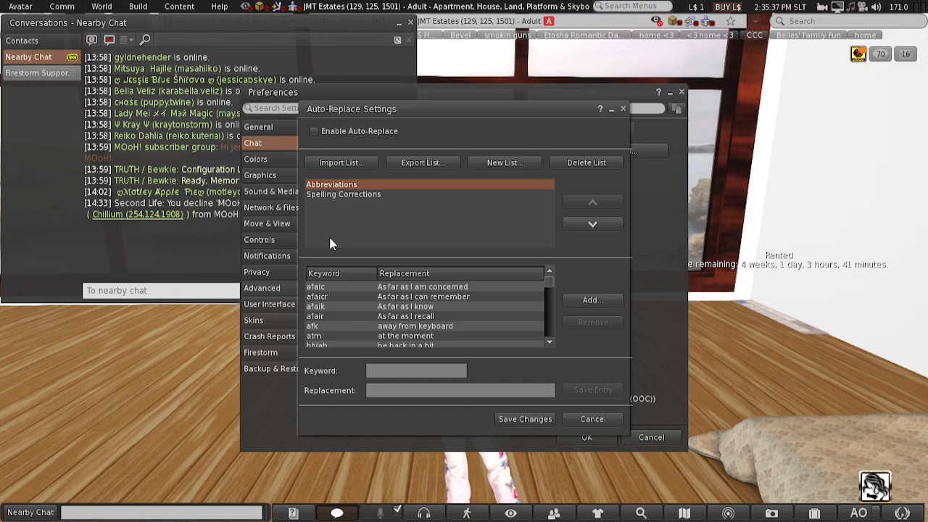
click(348, 137)
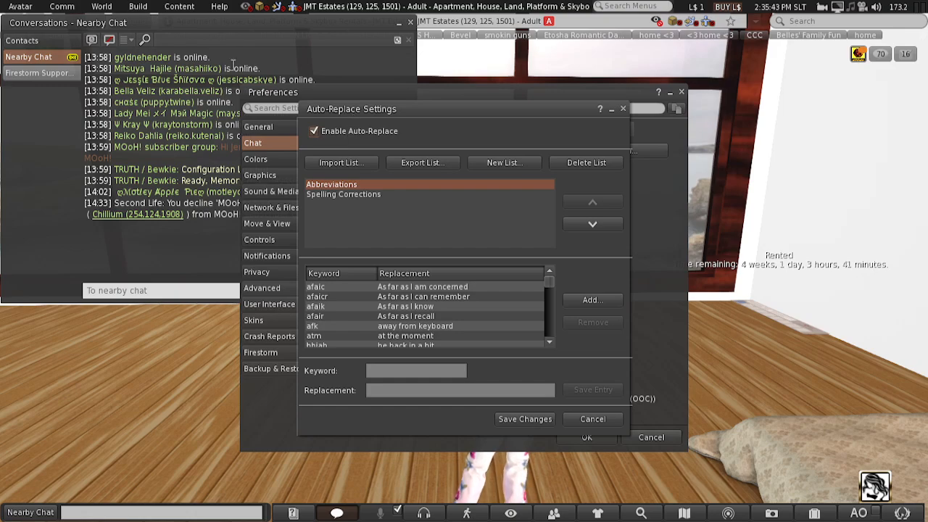
- Look up the fwiw entry in the Abbreviations list and enter "fwiw" as an unsent nearby chat message
click(288, 23)
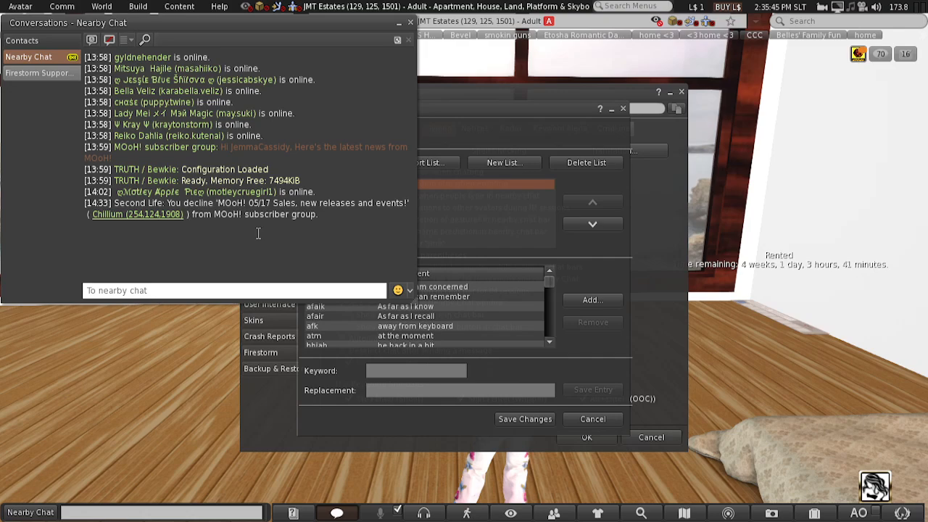
scroll(515, 331, down, 5)
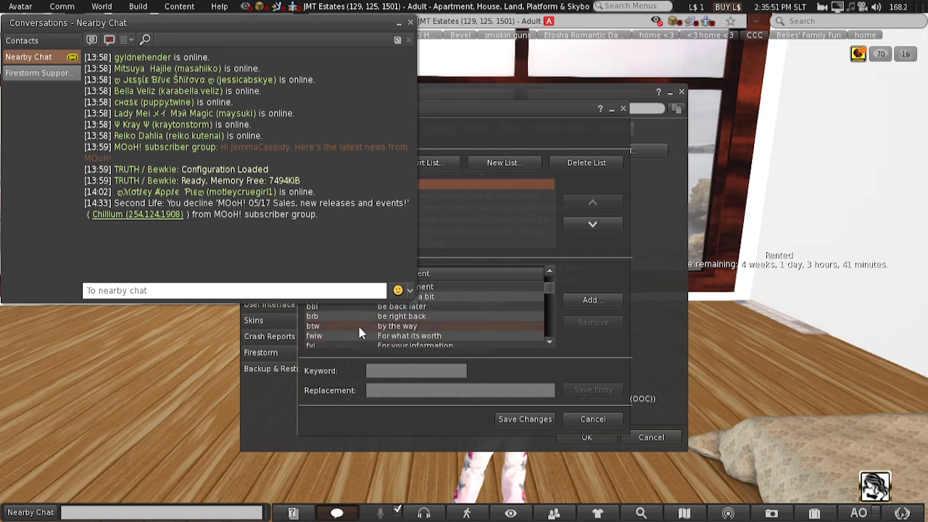
click(347, 335)
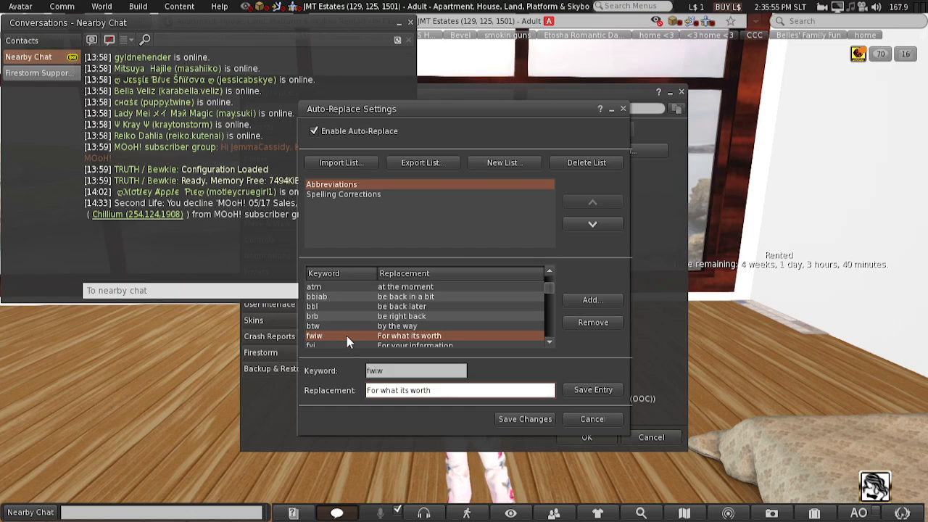
click(193, 290)
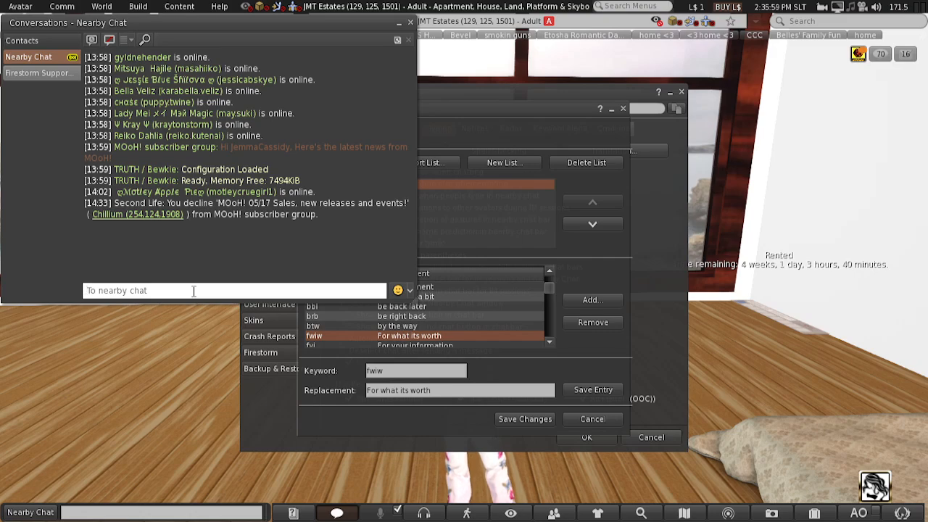
text(fw)
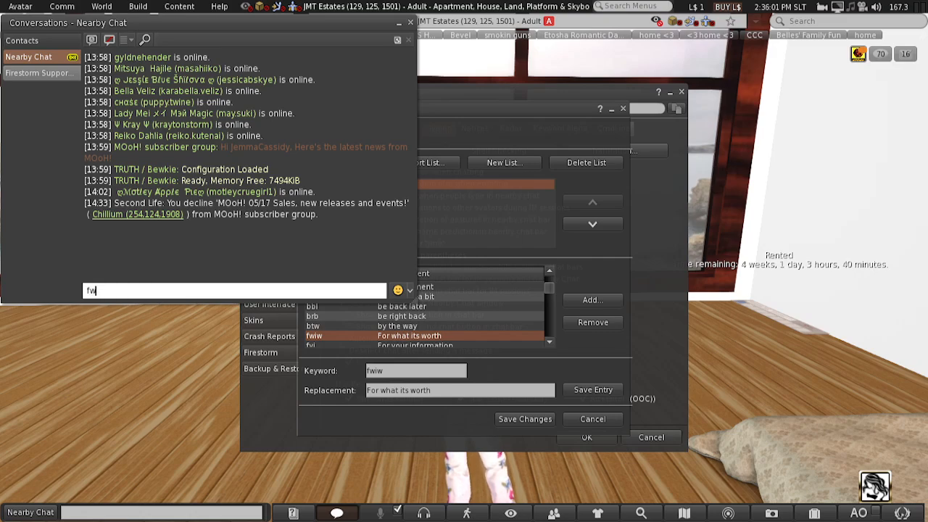
text(iw)
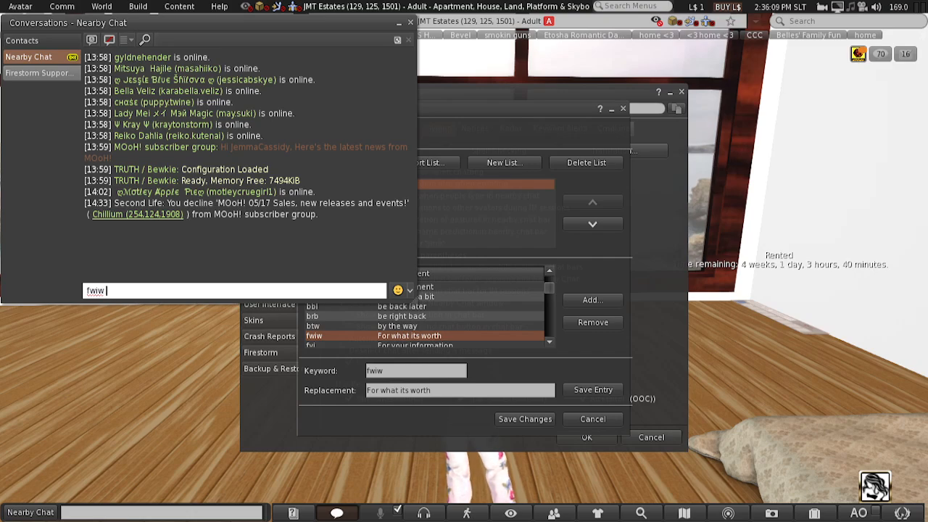
- Save the Auto-Replace changes, reopen the settings, and expand fwiw in nearby chat to "For what its worth"
click(503, 420)
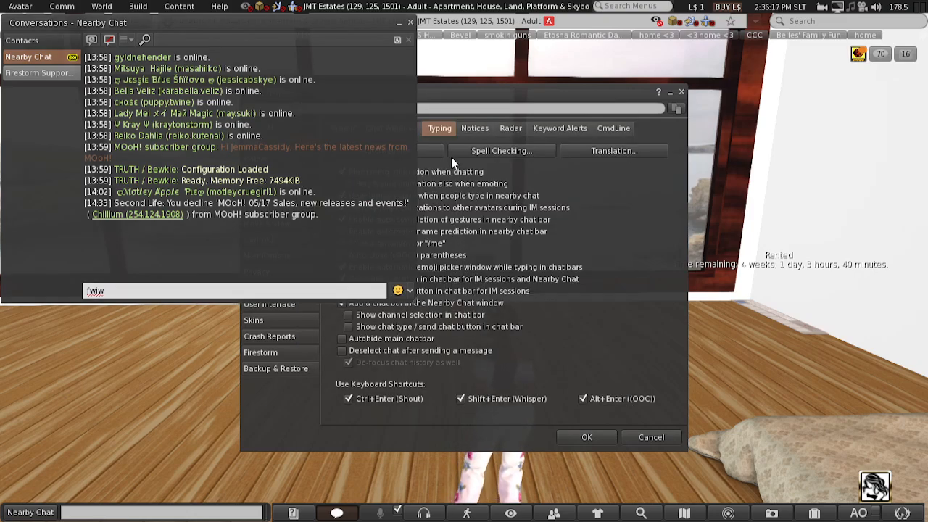
click(442, 90)
click(396, 147)
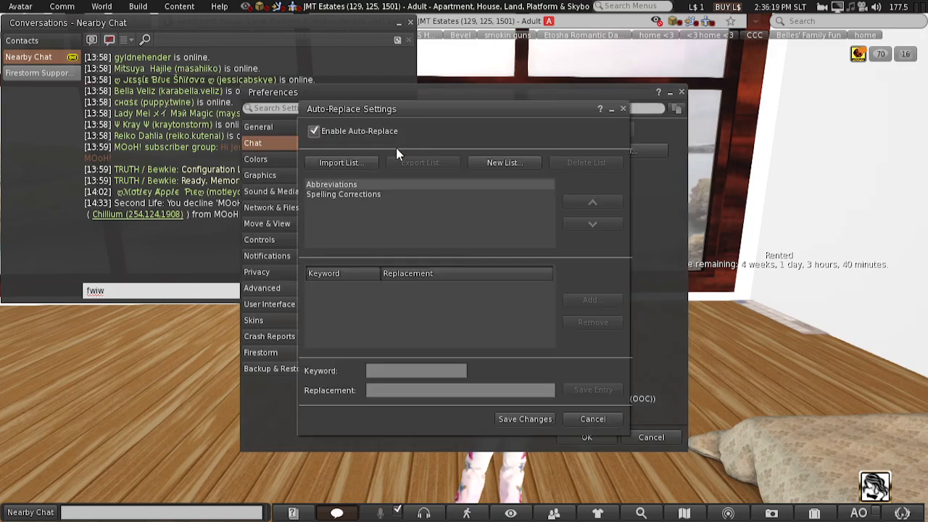
click(160, 290)
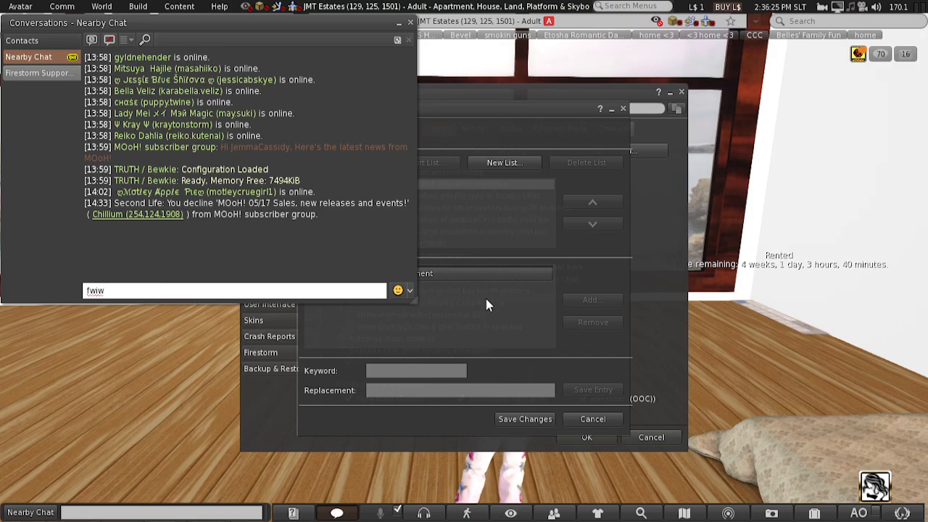
click(434, 309)
- Check the fwiw entry in the Abbreviations list and send "For what its worth" to nearby chat
click(364, 184)
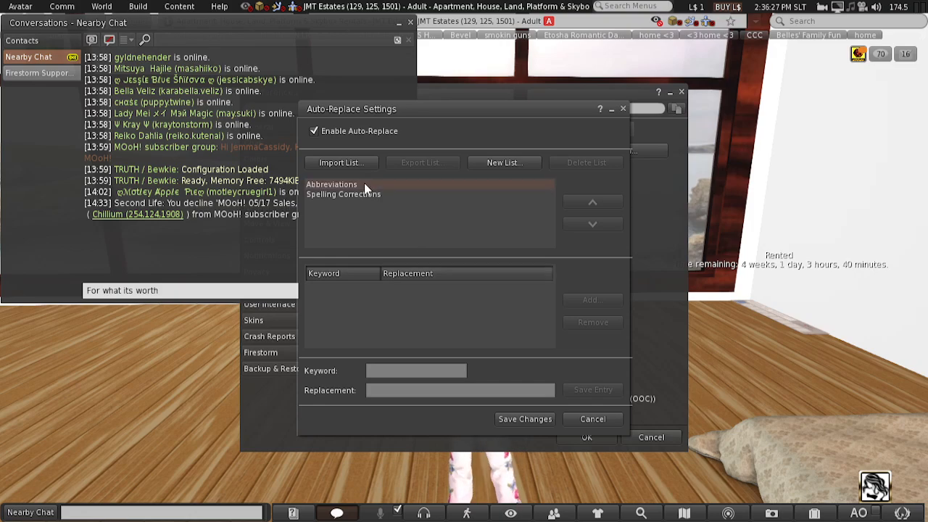
scroll(362, 312, down, 4)
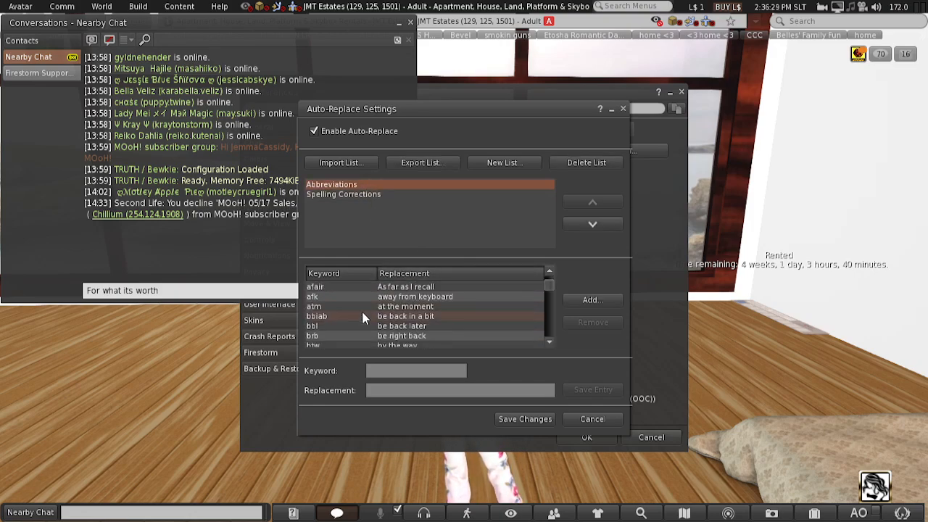
click(363, 306)
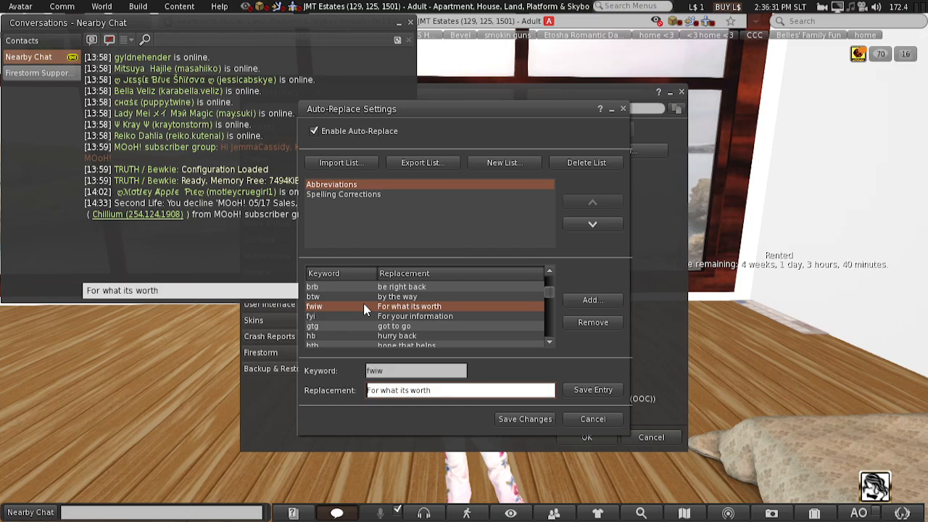
click(368, 390)
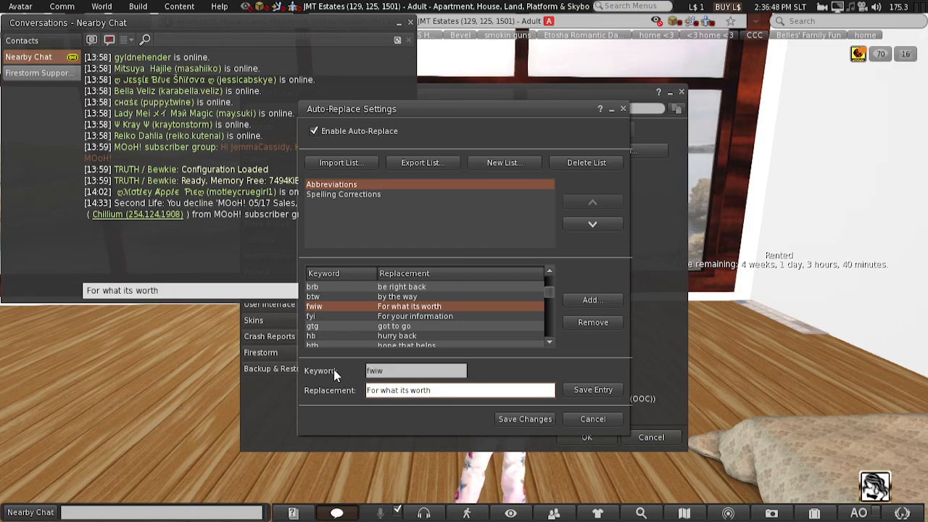
click(175, 290)
key(Return)
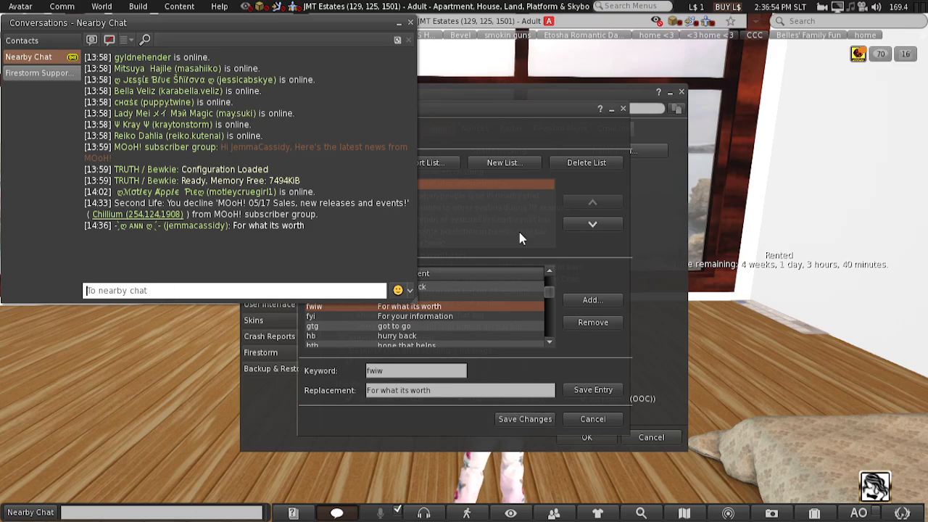
- Create a new auto-replace list named "chat"
click(517, 192)
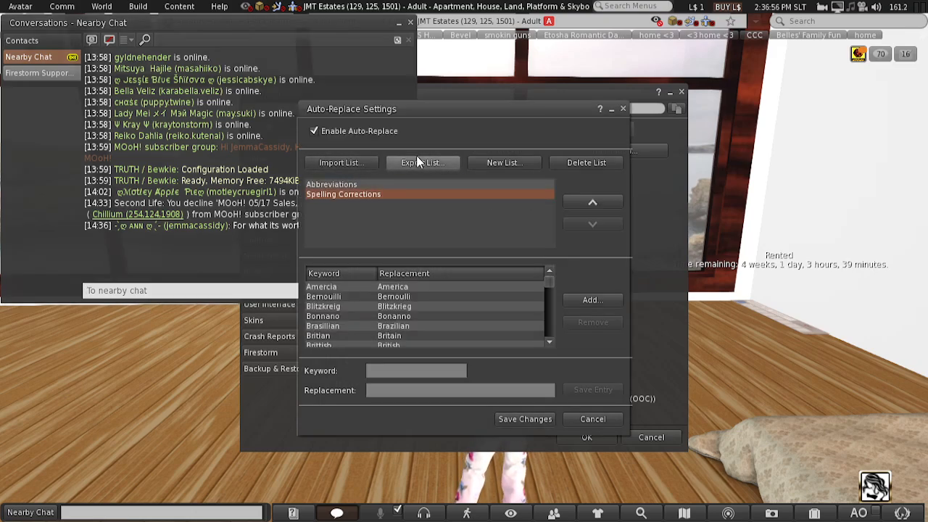
click(512, 164)
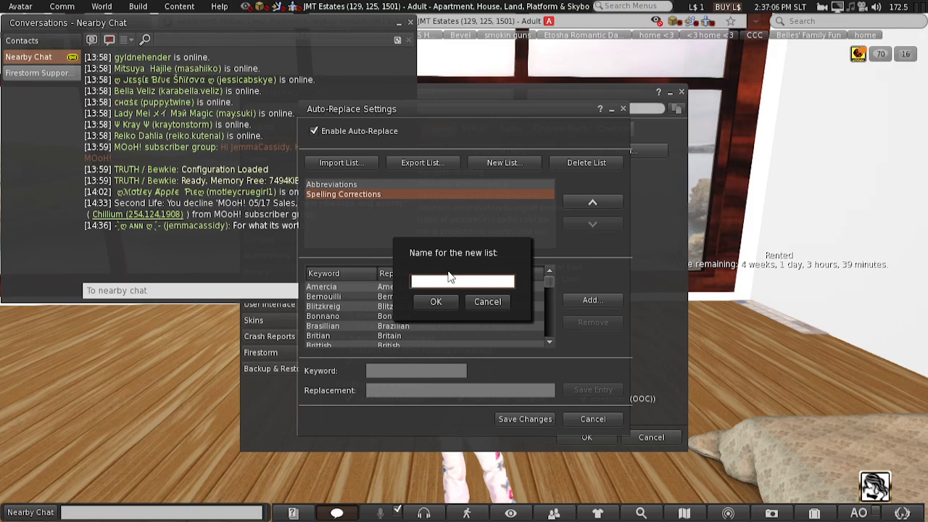
text(chat)
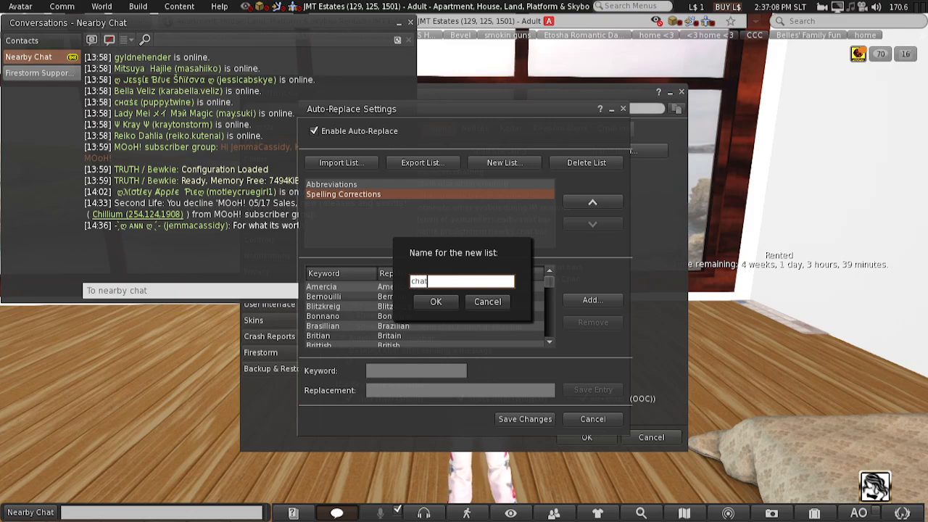
key(Return)
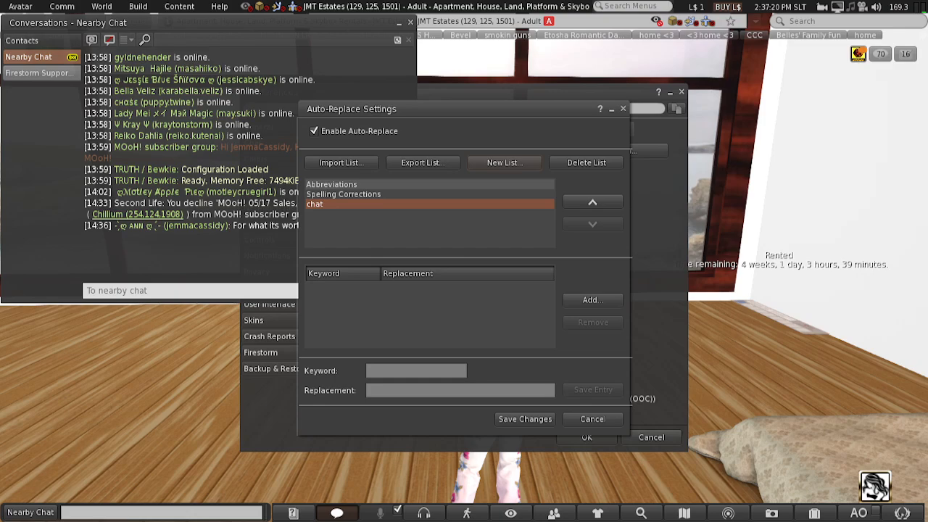
- Add the keyword "tbs" to the chat list with the pasted decorative "Snuggles" text as its replacement, and save the Auto-Replace changes
click(604, 300)
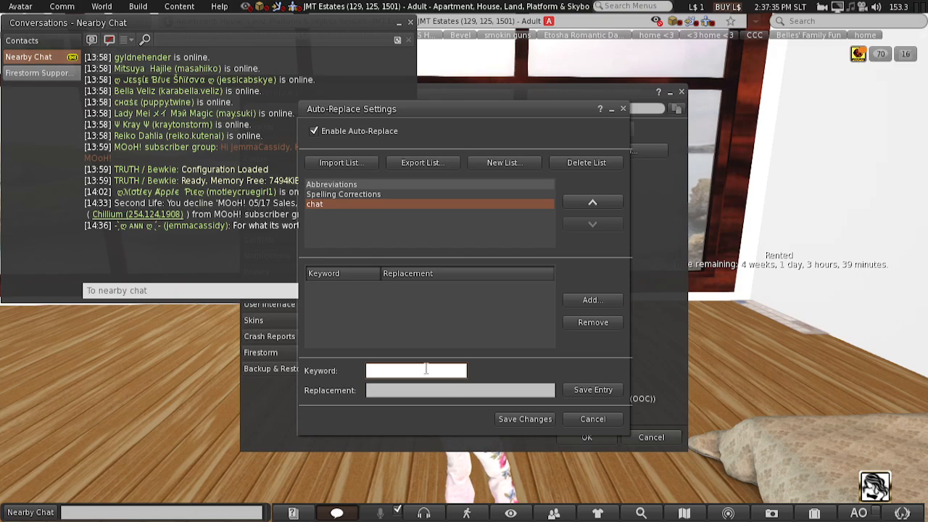
text(tb)
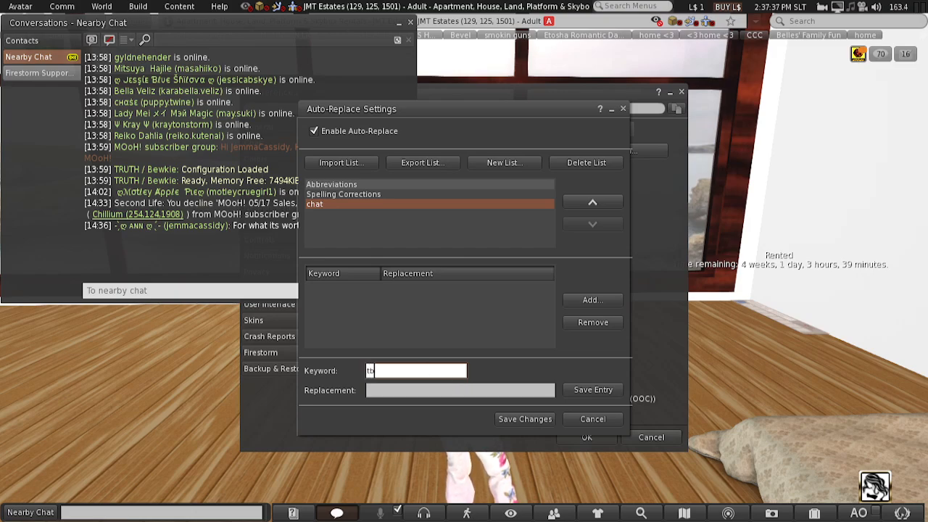
text(s)
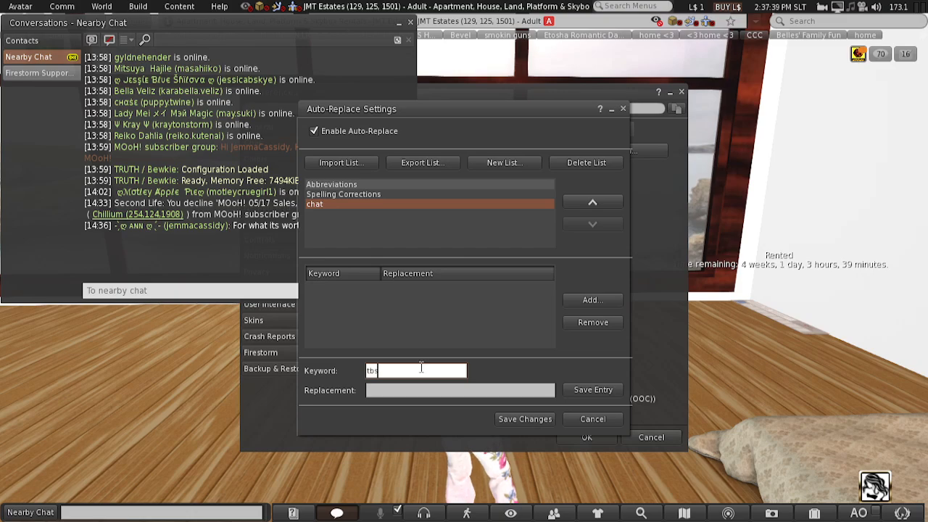
click(462, 390)
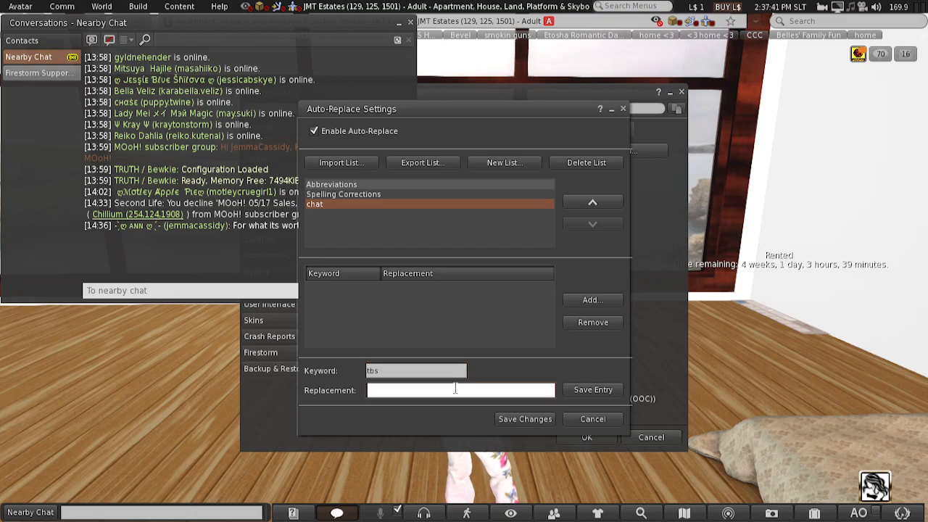
key(ctrl+v)
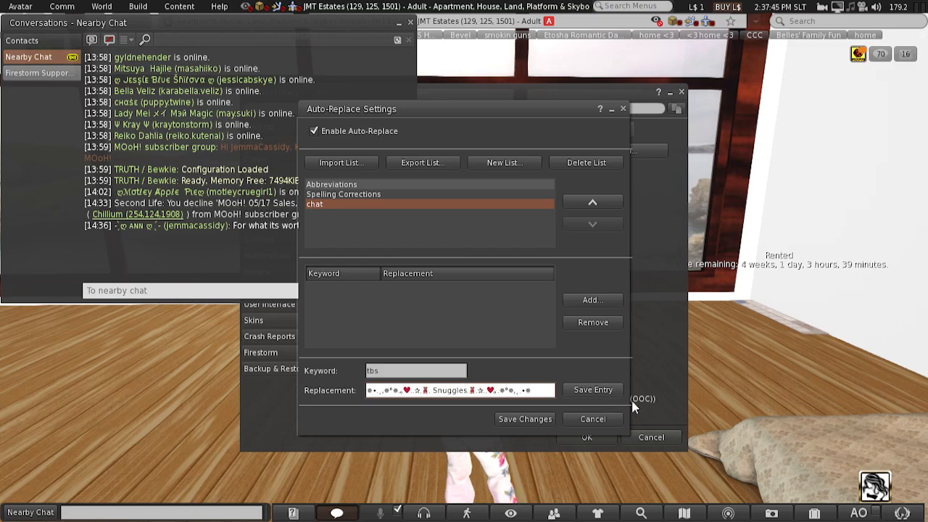
click(610, 392)
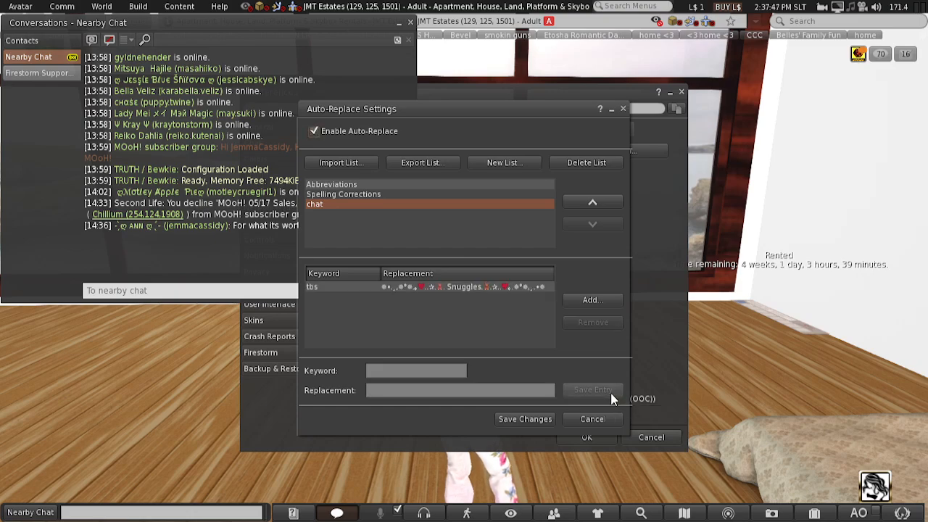
click(324, 287)
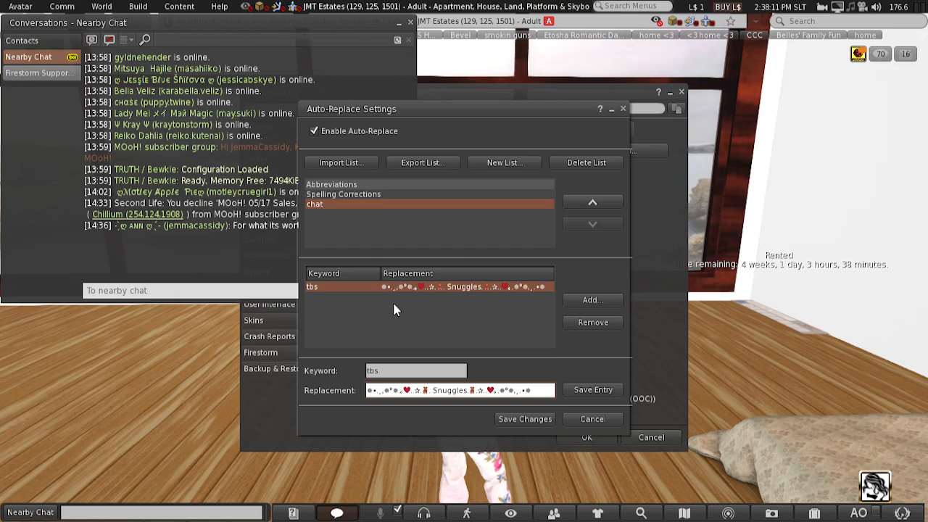
click(522, 419)
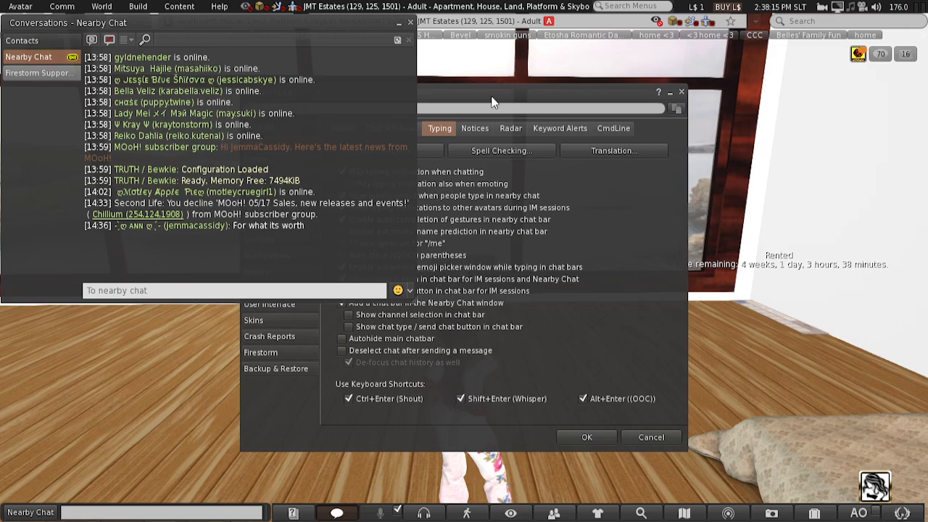
- Move the Preferences window clear of the chat, reopen the Auto-Replace settings, and place them beside the Conversations window
drag(484, 99, 686, 51)
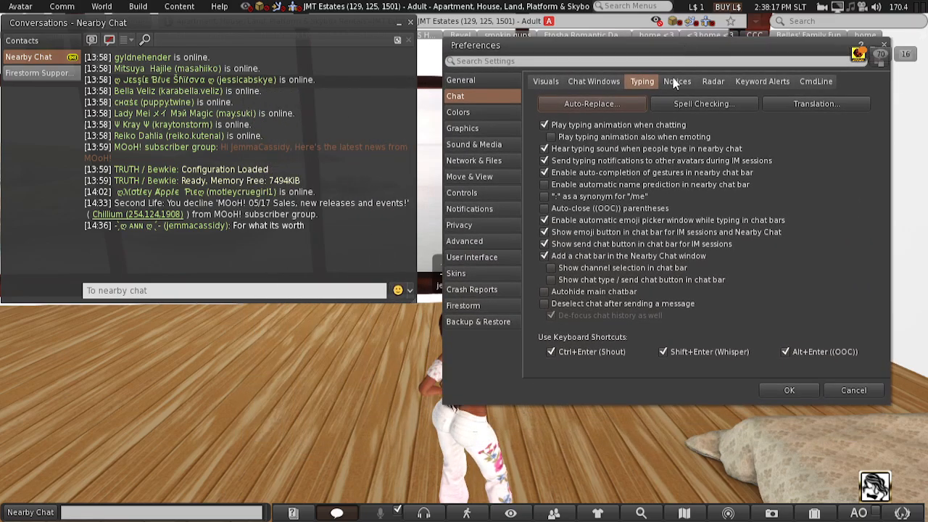
click(598, 109)
drag(403, 106, 581, 75)
- Expand "tbs" in nearby chat, send the decorative Snuggles text, and discard the offered 60PROMO3days HUD
click(173, 289)
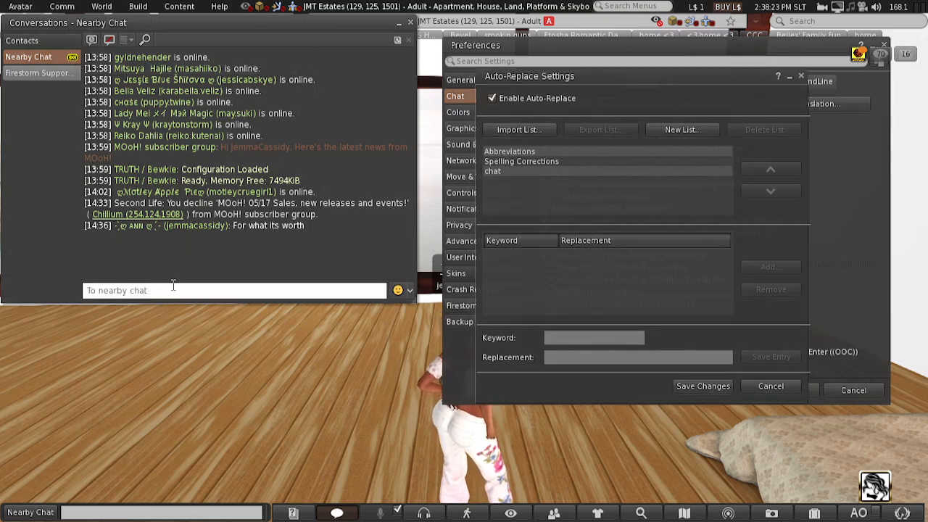
text(tbs)
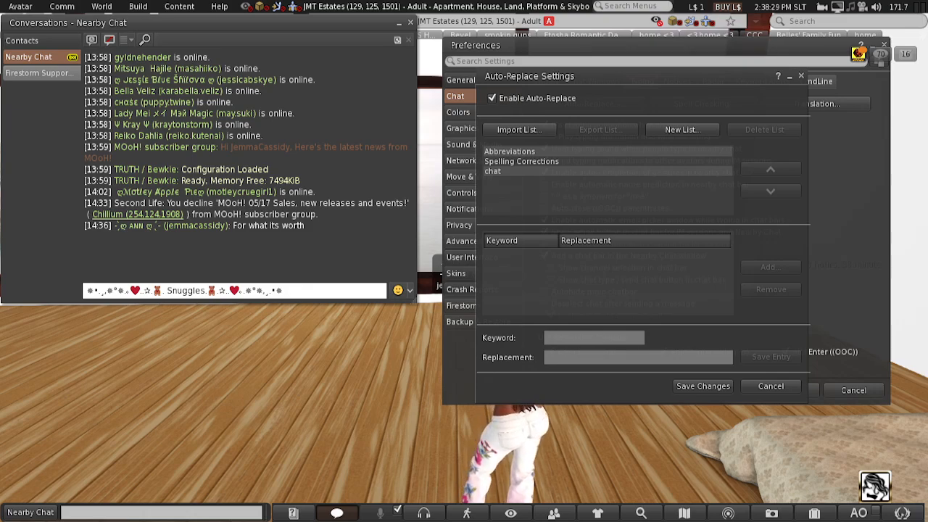
key(Return)
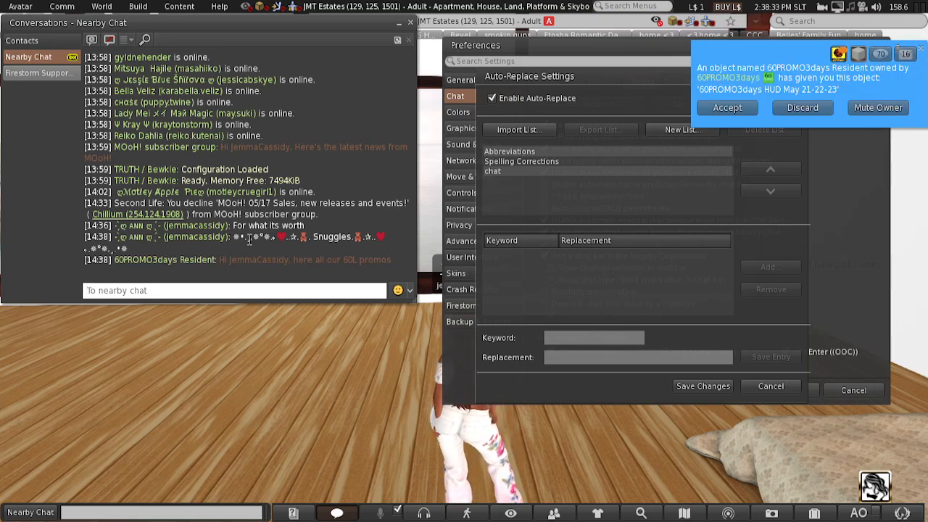
click(825, 103)
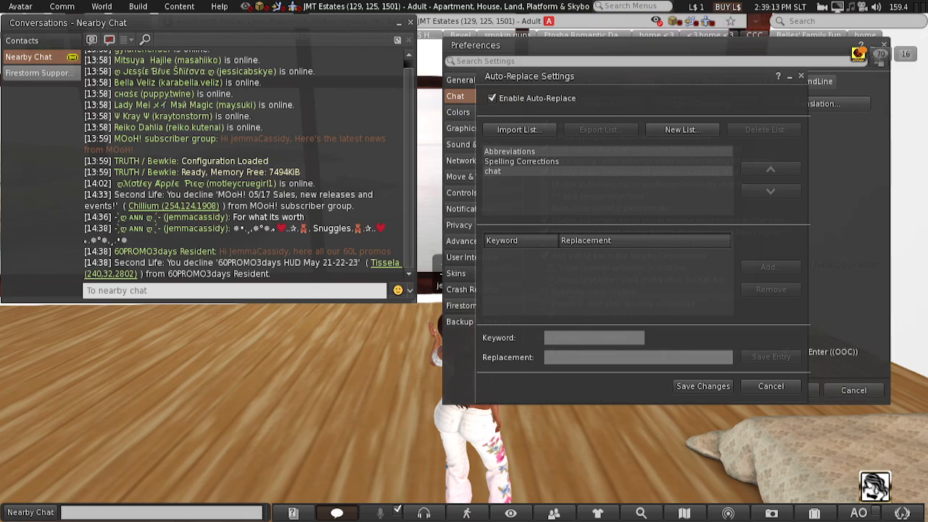
- Add the keyword "ty" to the chat list with the decorative "~~{~✿ Thank you ✿~}~~" text as its replacement, and save the entry
click(530, 172)
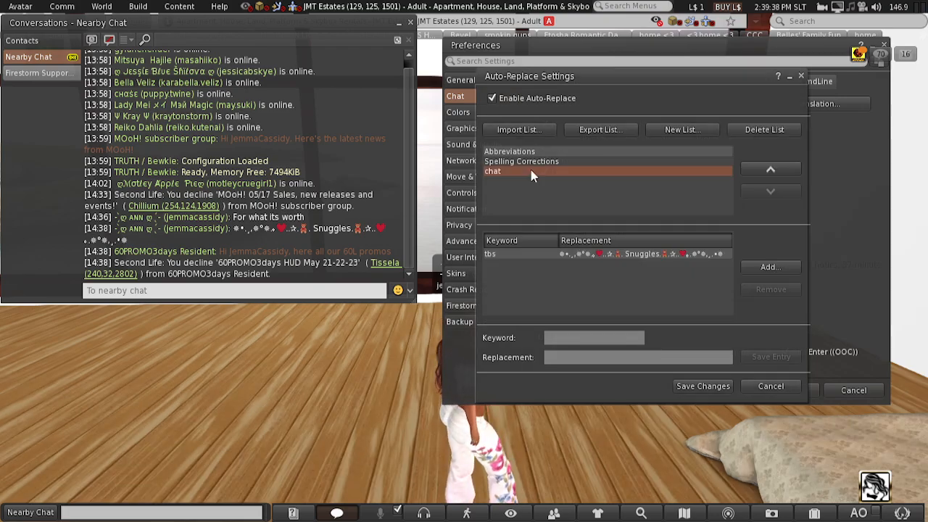
click(783, 267)
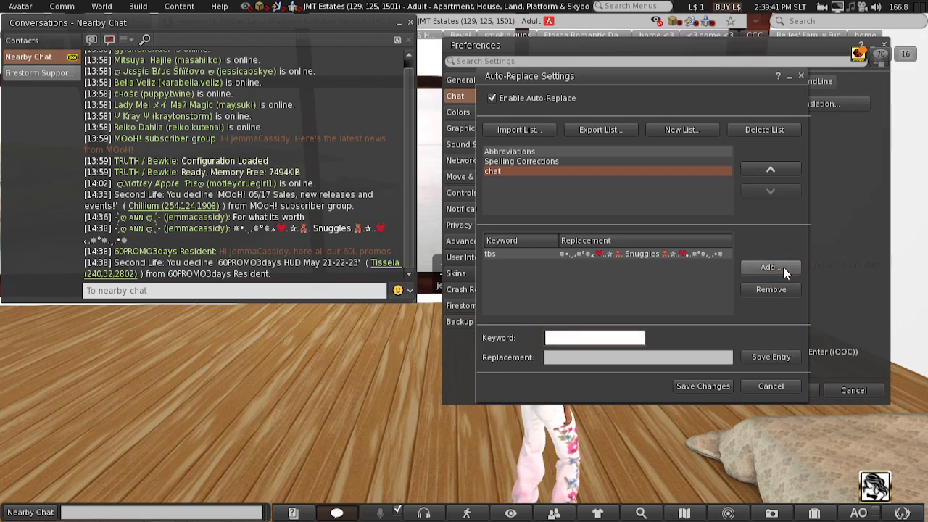
click(618, 334)
text(ty)
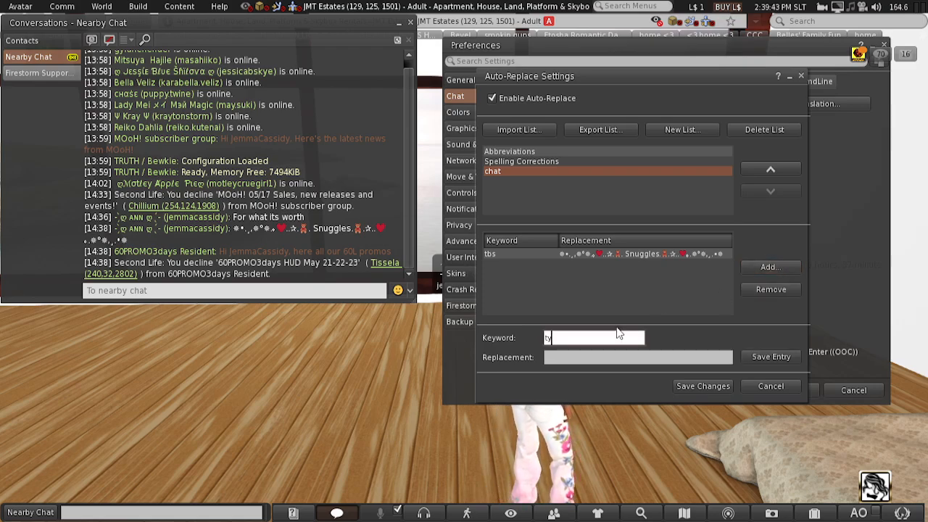
click(560, 355)
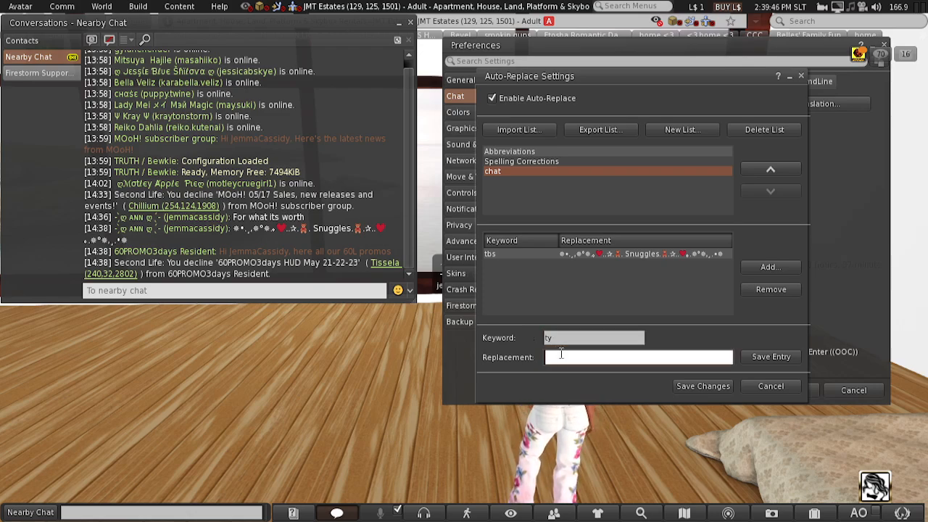
text(ty)
key(BackSpace)
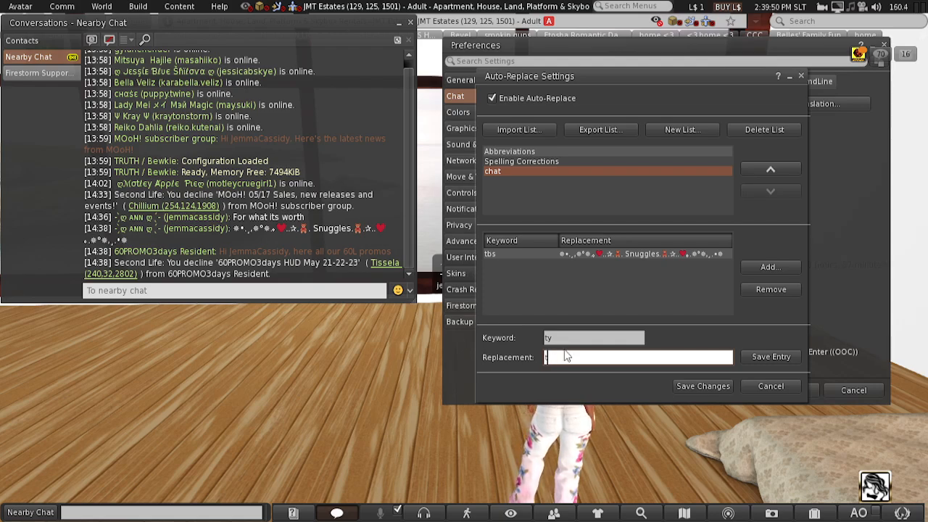
key(BackSpace)
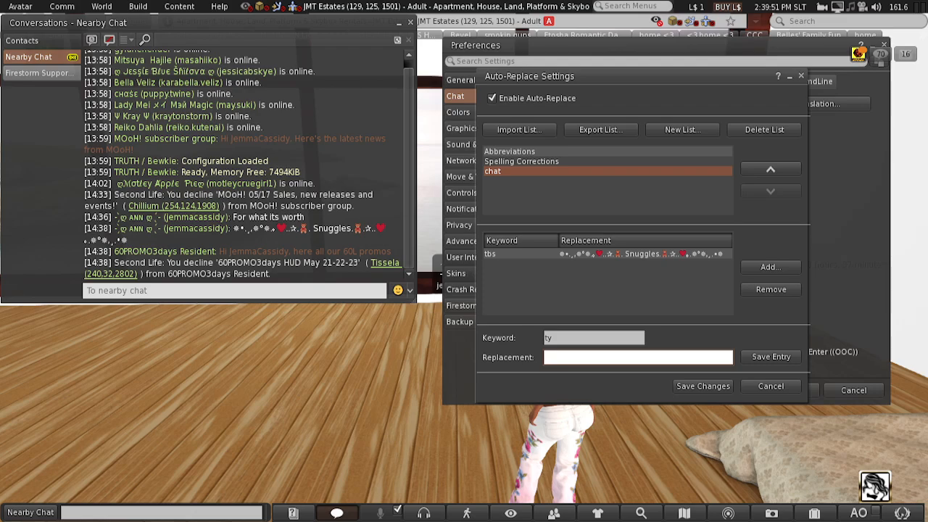
text(~~{~✿ Thank you ✿~}~~)
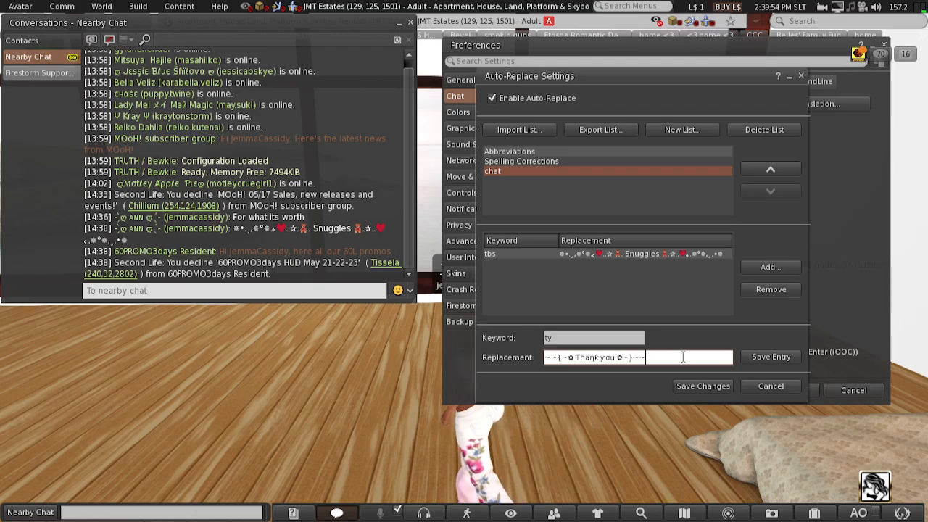
click(773, 356)
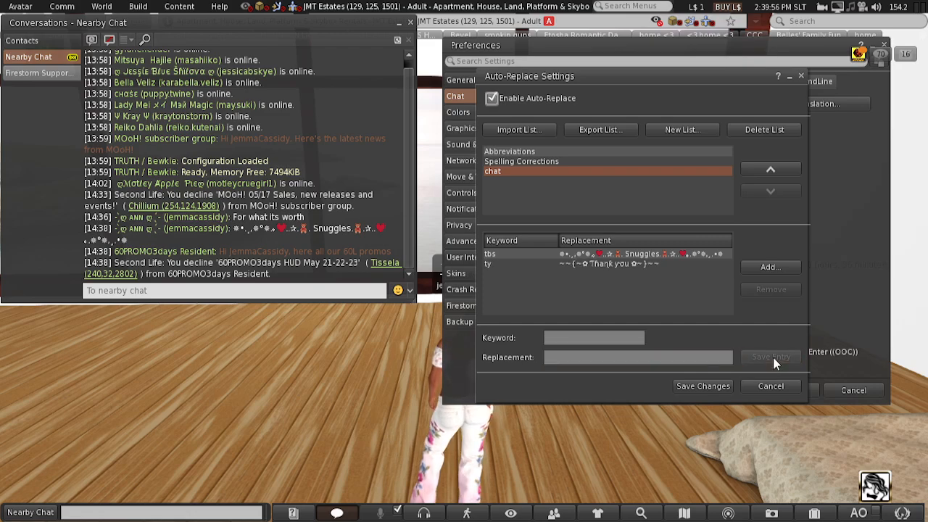
- In the Abbreviations list, select the entries ttys, ty, tysm, tysvm, tyvm and wb together
click(513, 151)
scroll(572, 266, down, 4)
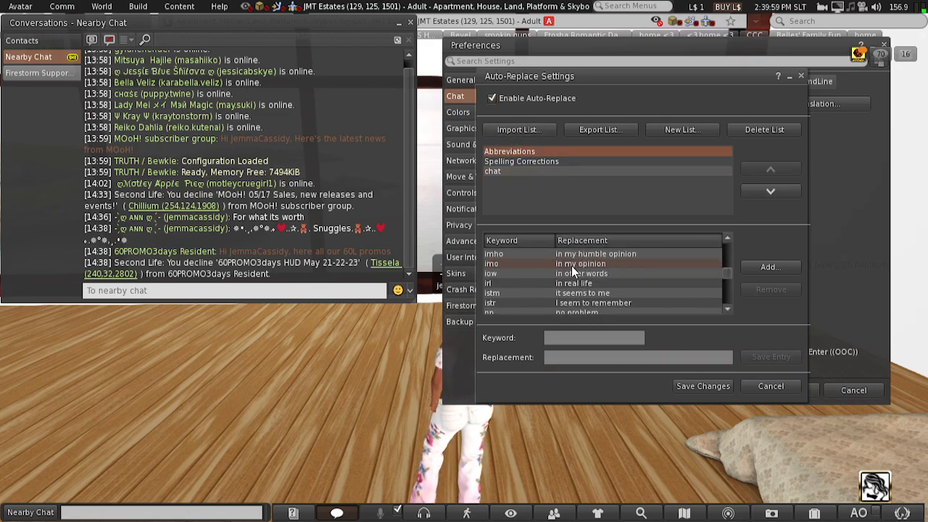
scroll(571, 265, down, 8)
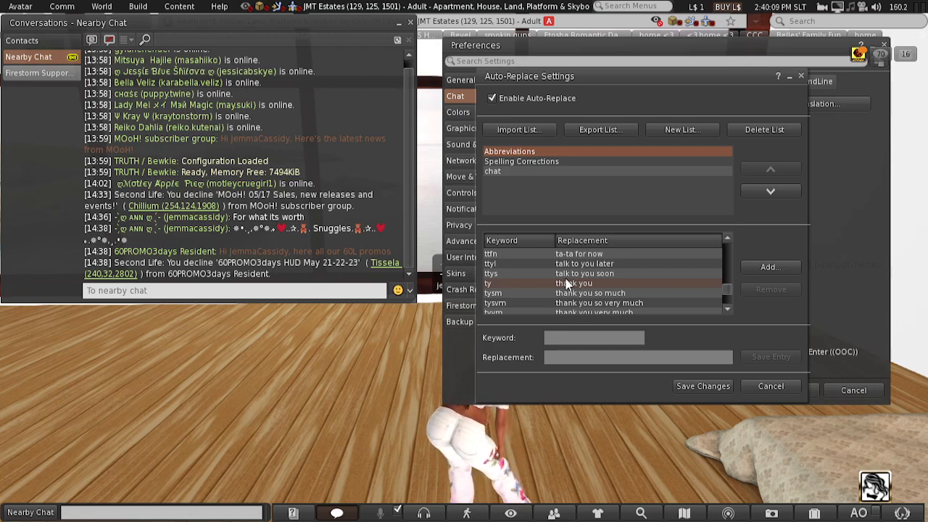
click(568, 276)
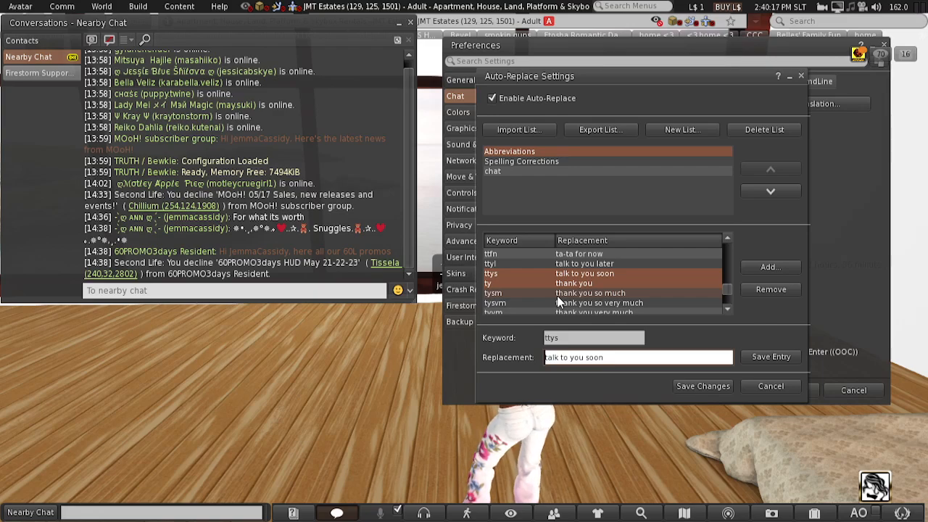
drag(540, 295, 530, 306)
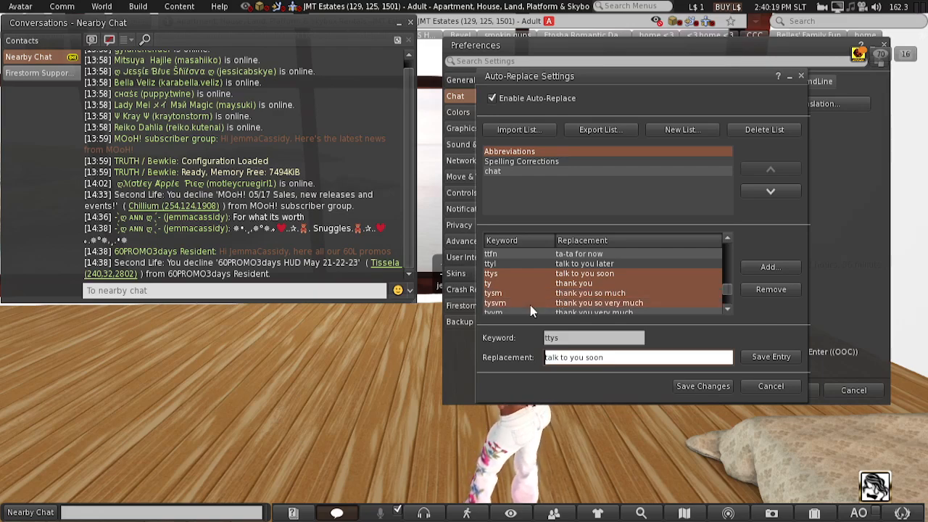
scroll(548, 276, down, 1)
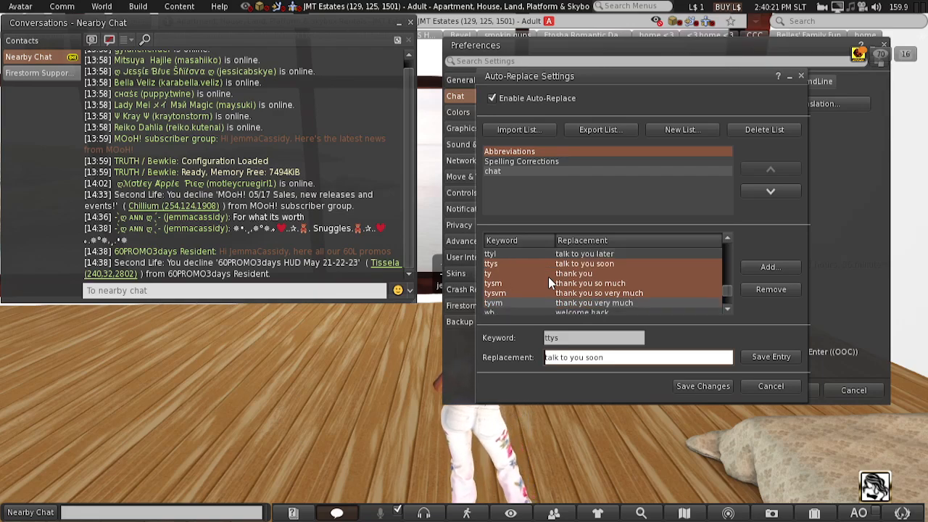
shift+click(522, 302)
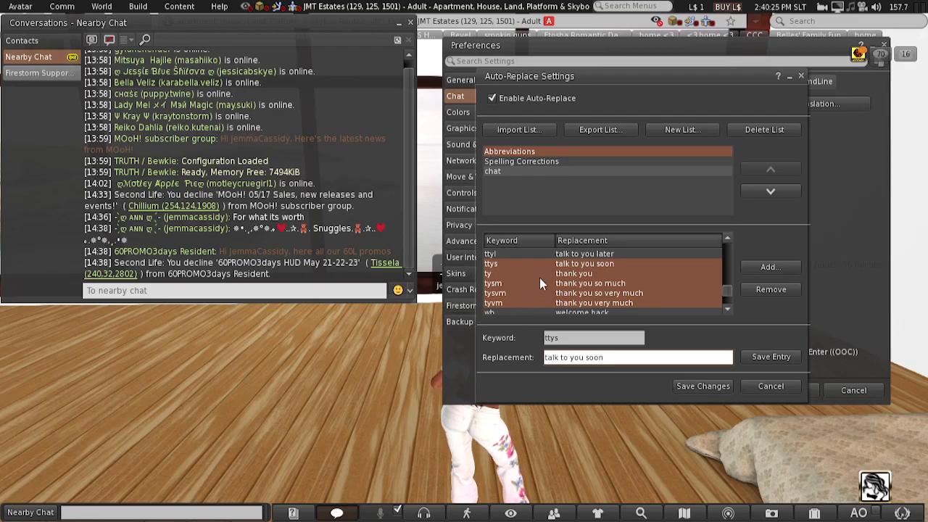
scroll(539, 277, down, 1)
shift+click(527, 302)
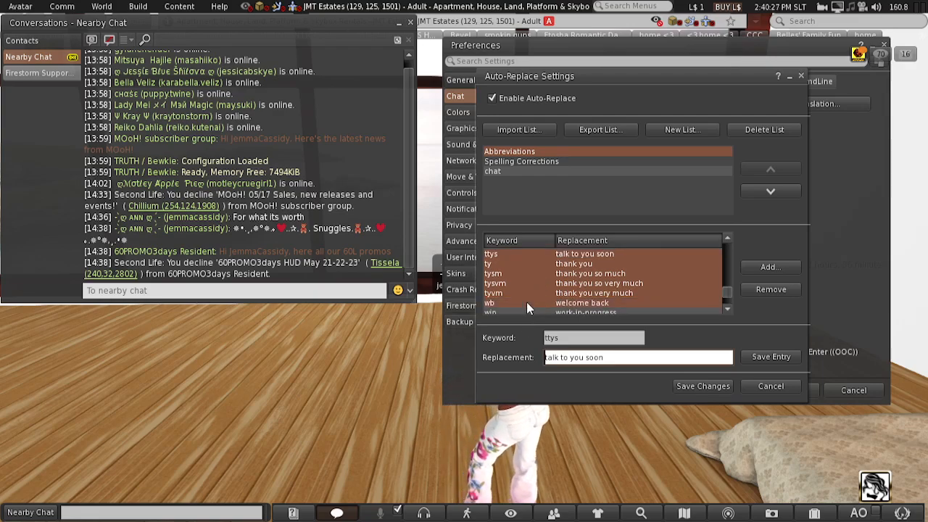
- Extend the Abbreviations selection with wip, ymmv and yw, leaving yvw out
scroll(532, 290, down, 1)
scroll(526, 296, down, 1)
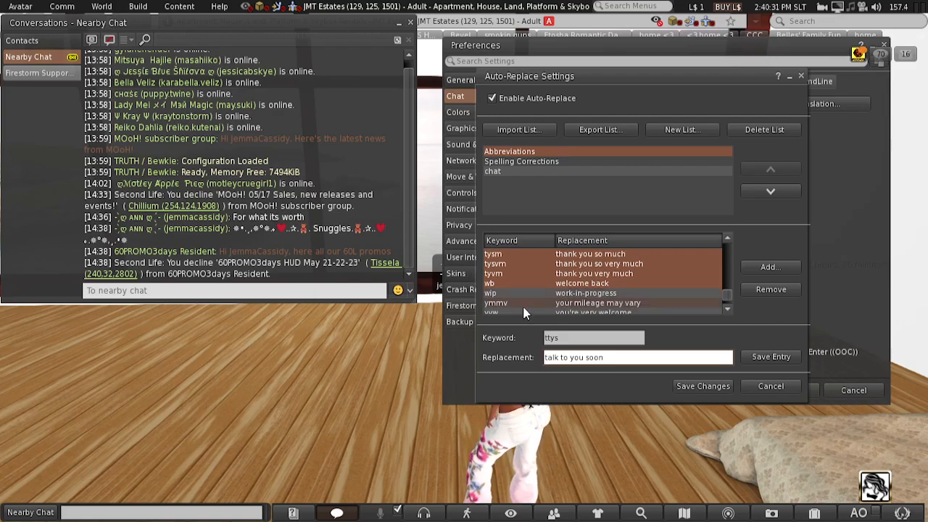
scroll(527, 313, down, 1)
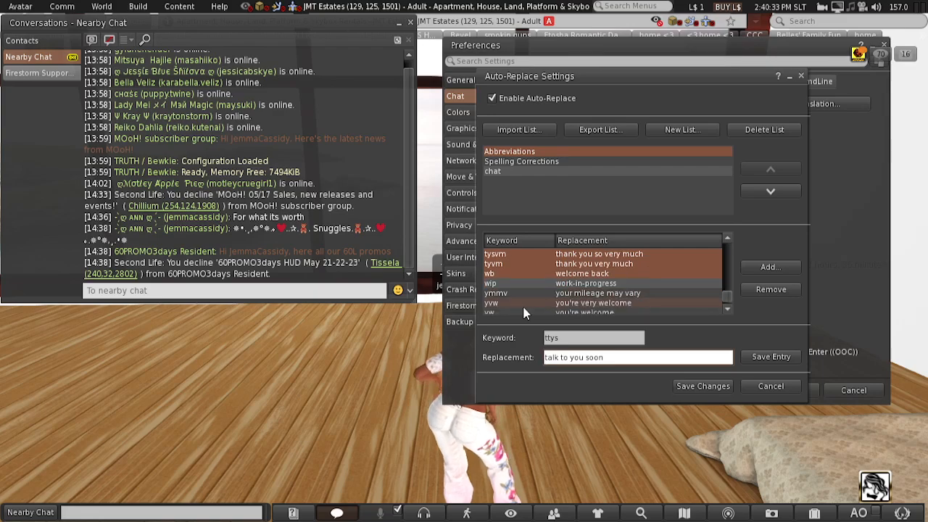
shift+click(526, 301)
shift+click(520, 313)
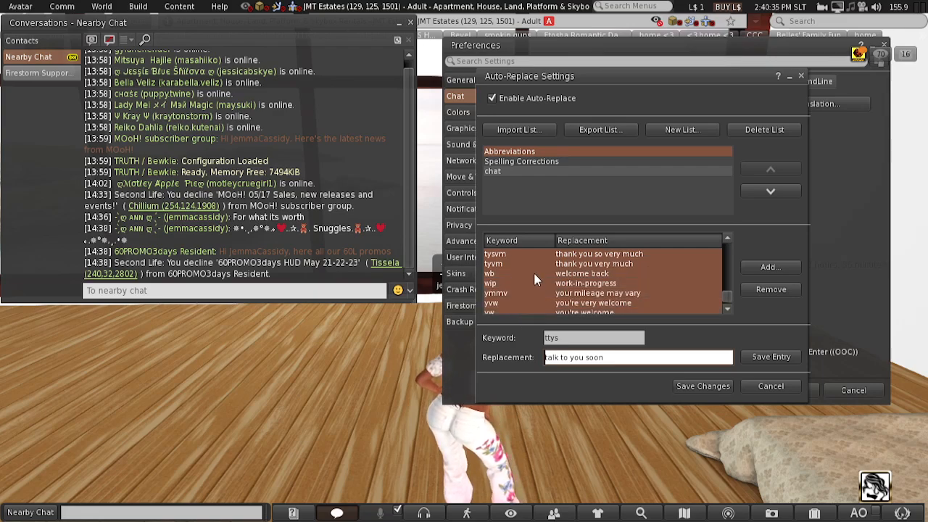
scroll(534, 273, down, 1)
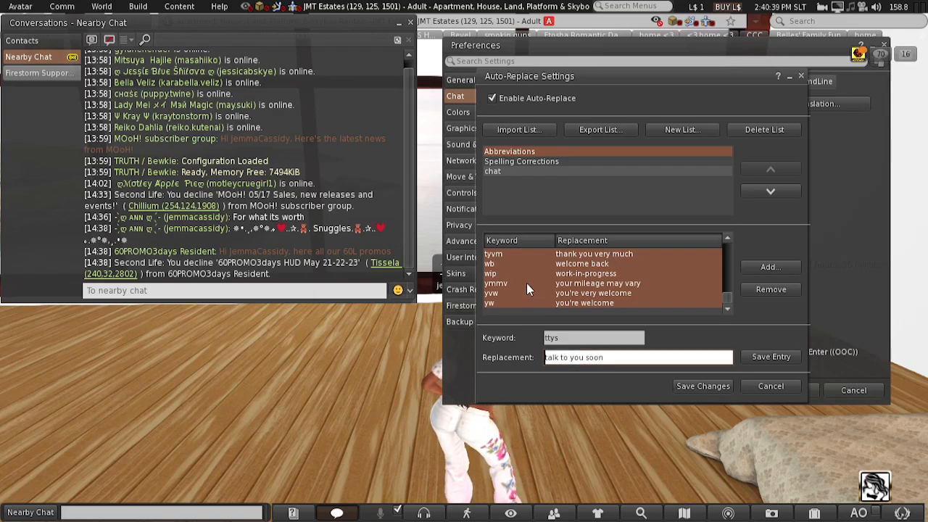
ctrl+click(527, 293)
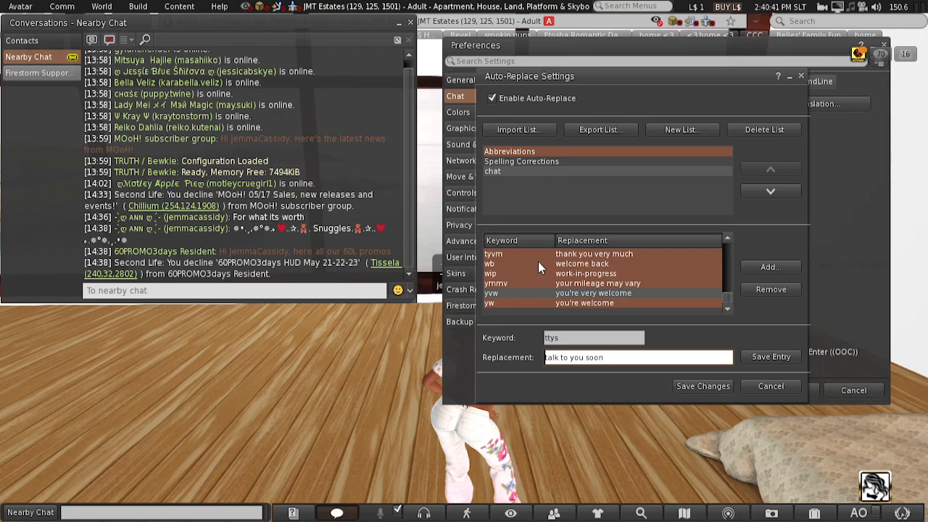
- Add the entries ttyl, thx and tc to the Abbreviations selection
scroll(538, 267, up, 7)
ctrl+click(520, 284)
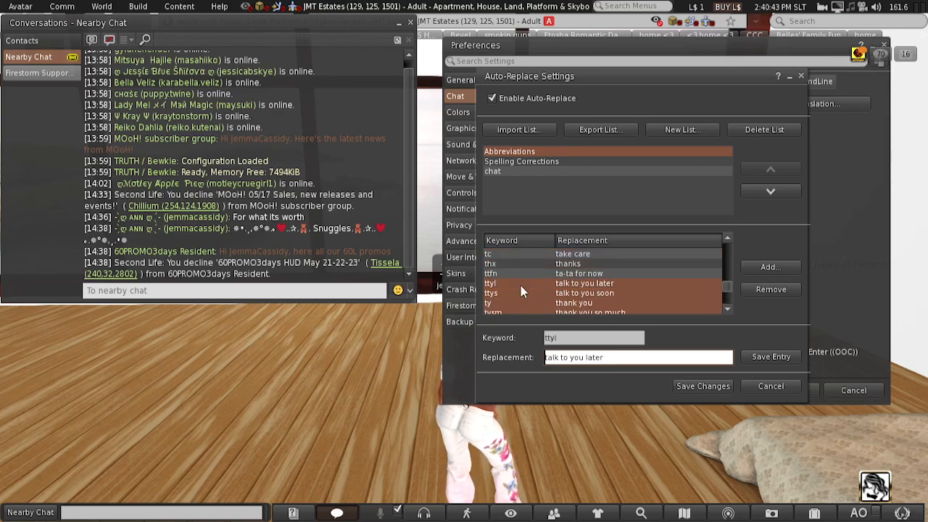
ctrl+click(528, 263)
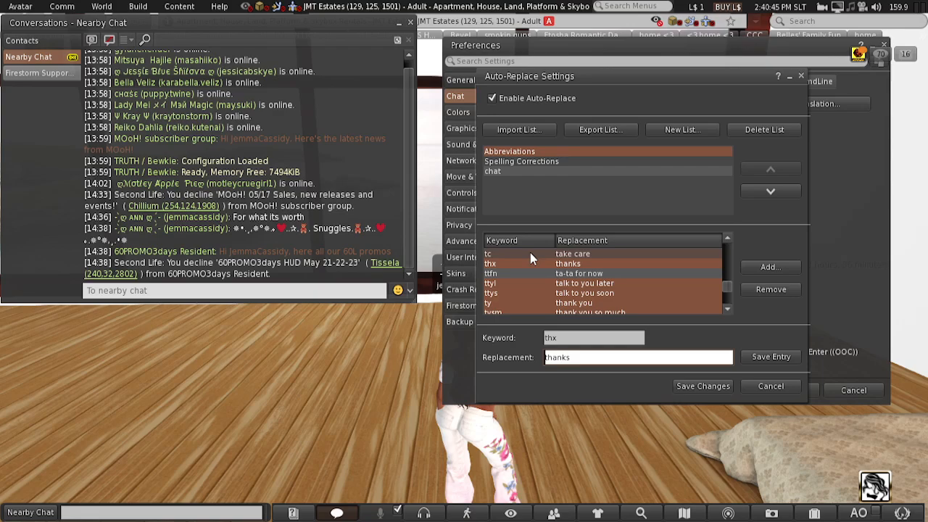
ctrl+click(530, 254)
- Add the entries np and istm to the Abbreviations selection, leaving istr out
scroll(528, 282, up, 3)
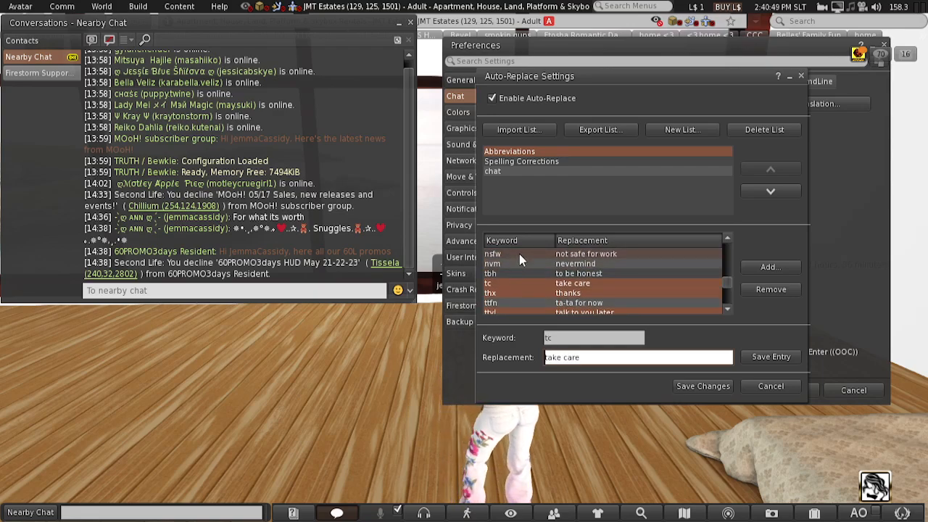
scroll(522, 295, up, 3)
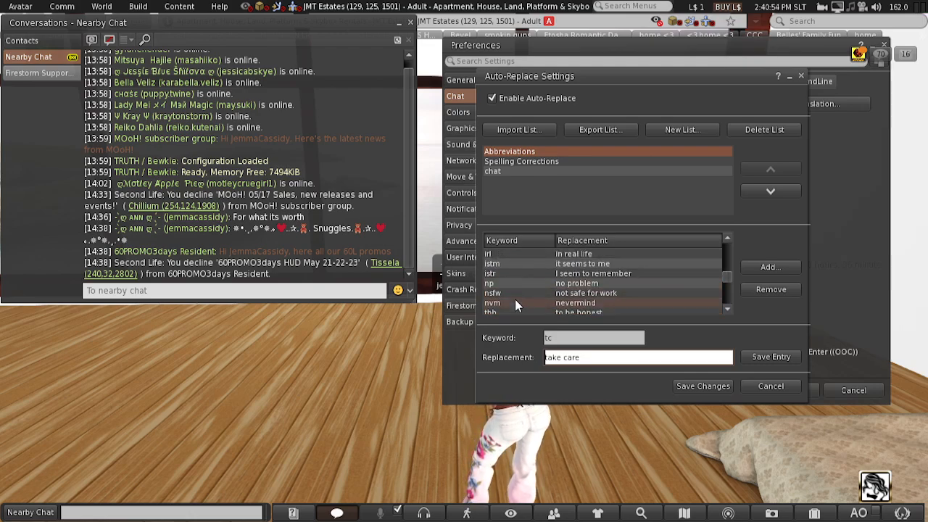
click(525, 282)
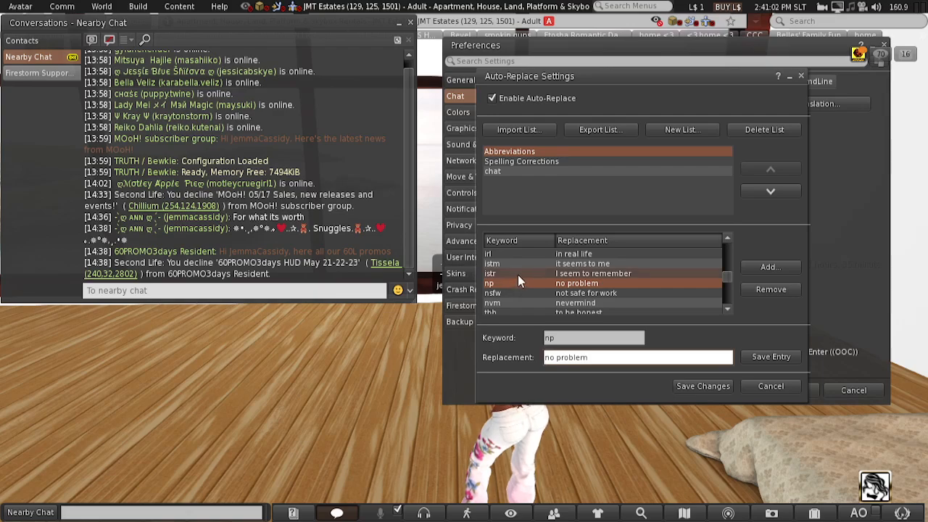
click(519, 276)
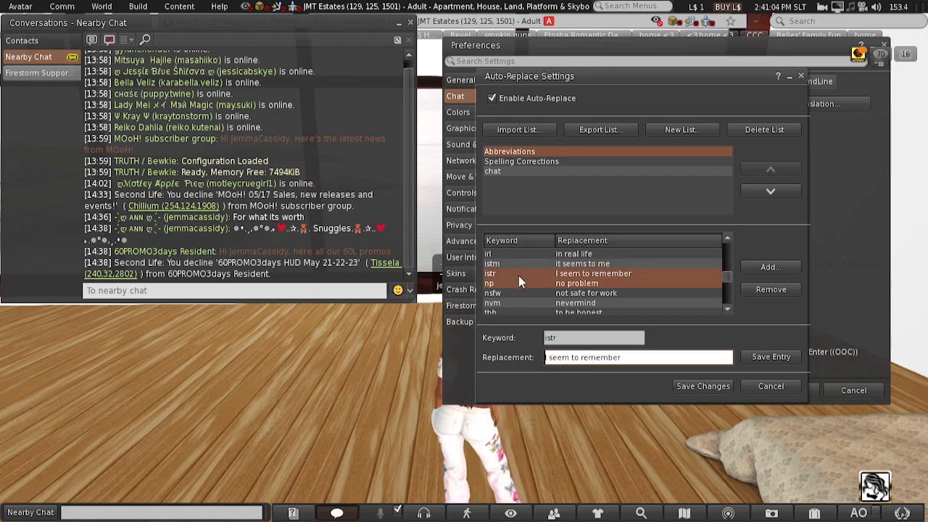
click(523, 264)
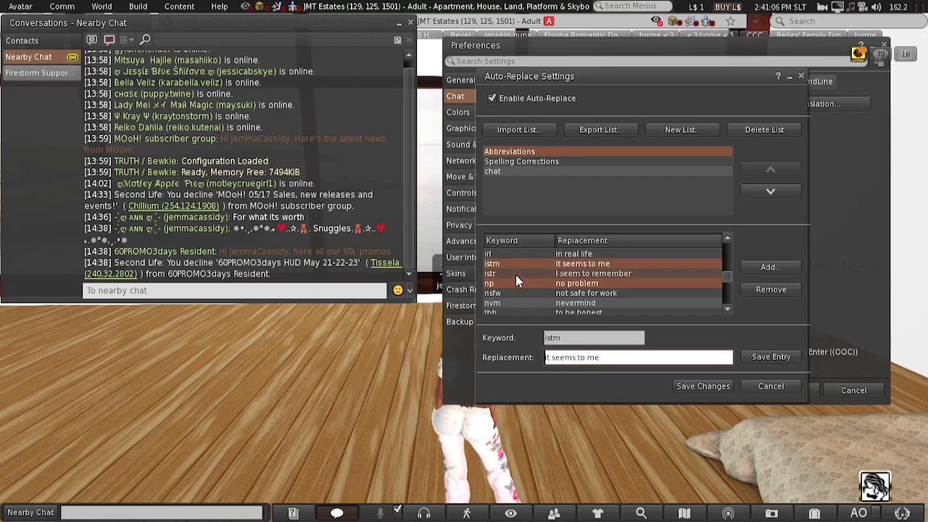
- Add the entries imho, iiuc and iirc to the Abbreviations selection, leaving imo, iow and irl out
scroll(524, 269, up, 2)
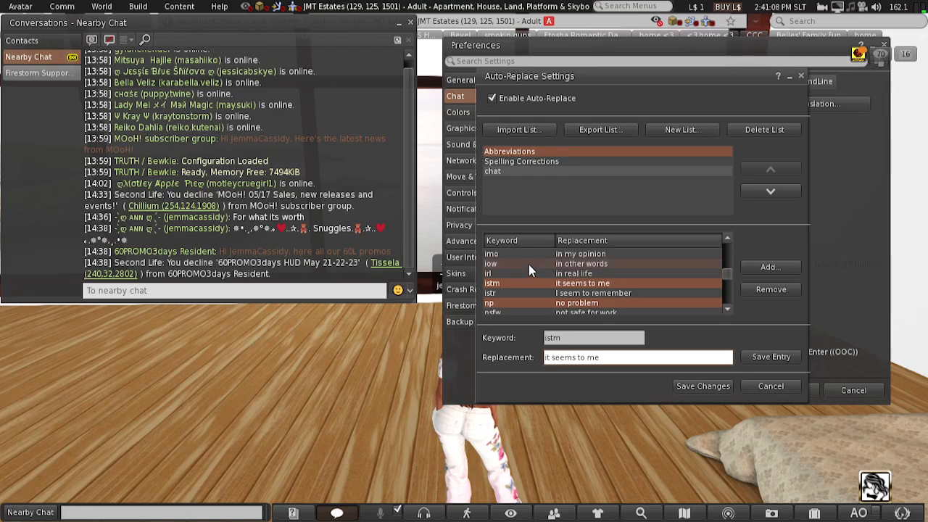
scroll(541, 306, up, 3)
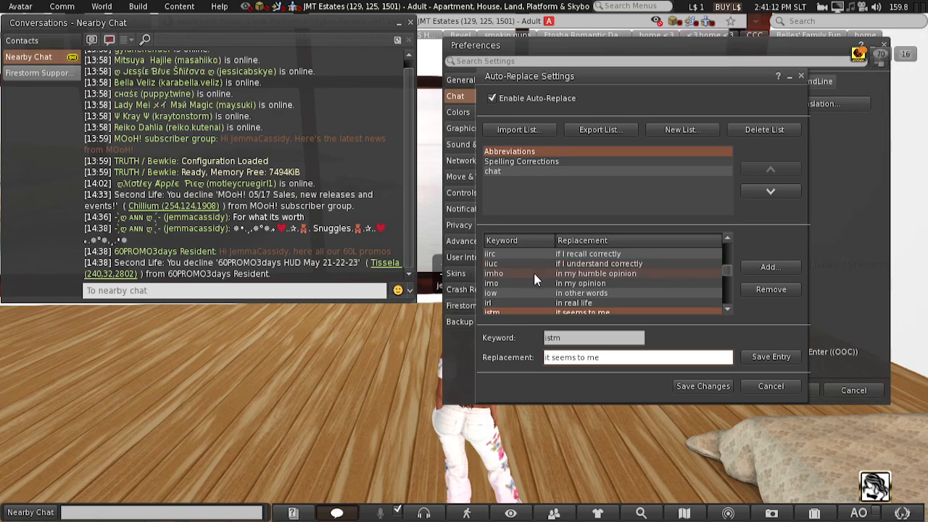
click(534, 272)
click(536, 261)
click(537, 253)
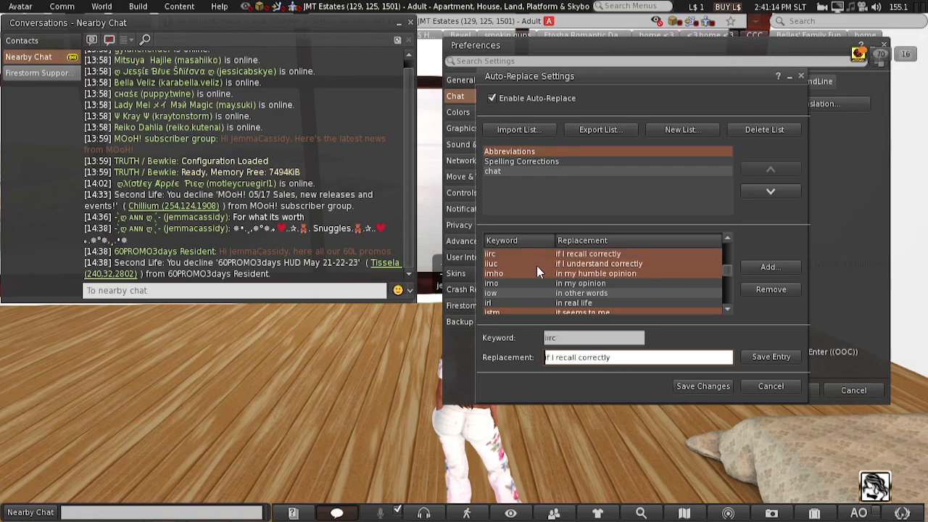
- Add the entries hth, hb and gtg to the Abbreviations selection, leaving idk out
scroll(536, 268, up, 4)
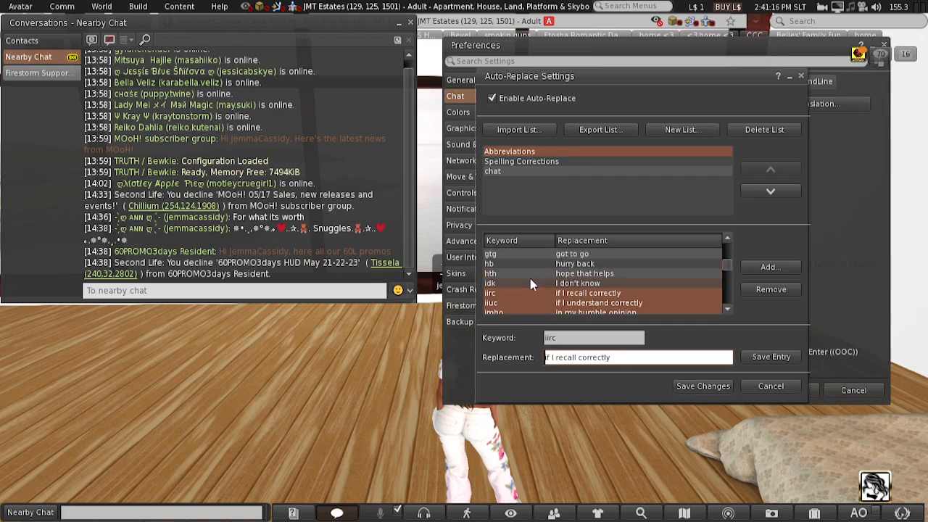
click(531, 273)
click(533, 264)
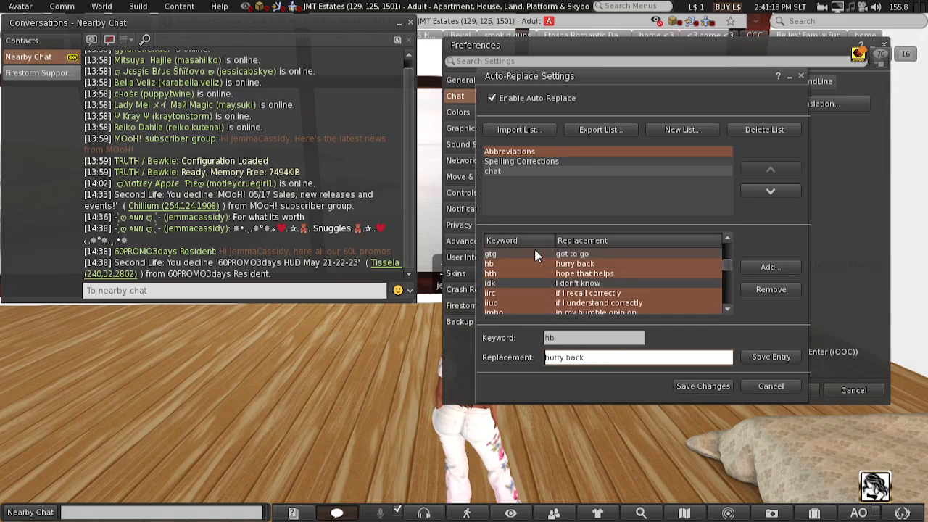
click(535, 253)
- Add the entries btw and brb to the Abbreviations selection, leaving fwiw and fyi out
scroll(527, 299, up, 4)
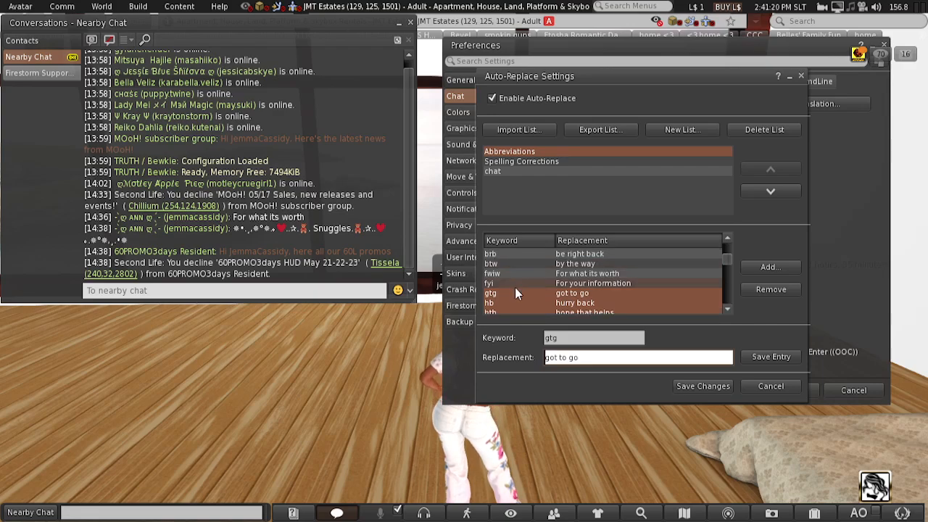
ctrl+click(515, 287)
ctrl+click(514, 287)
ctrl+click(520, 264)
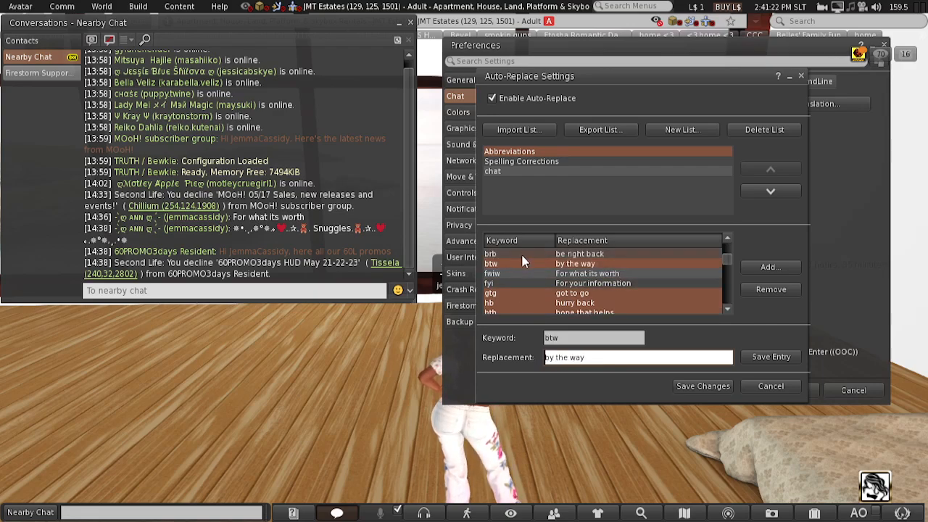
click(522, 254)
- Add the entries bbl, atm and afk to the Abbreviations selection, leaving bbiab out
scroll(519, 304, up, 4)
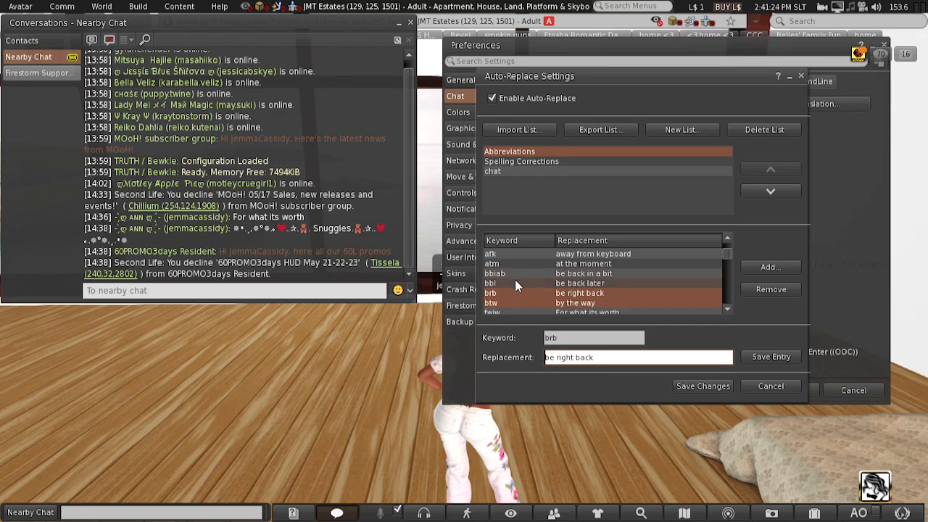
ctrl+click(515, 281)
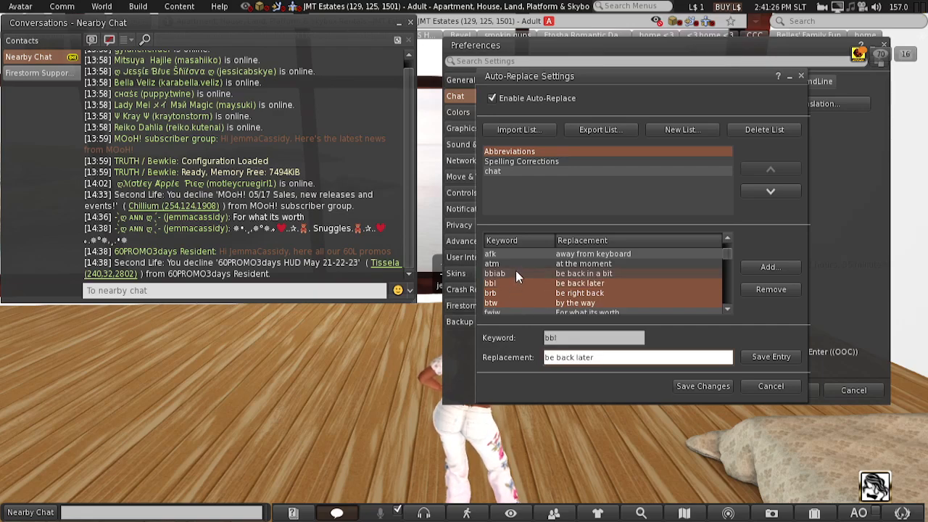
ctrl+click(518, 264)
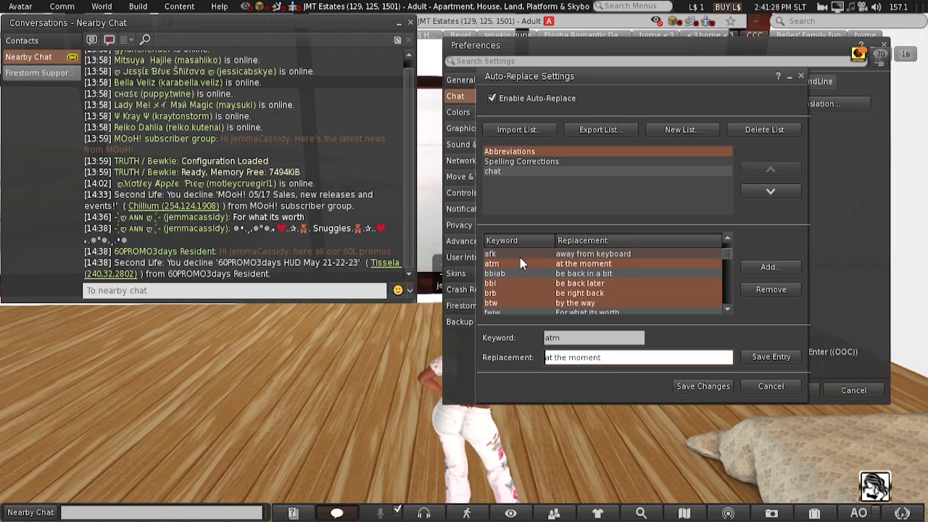
ctrl+click(519, 254)
- Extend the Abbreviations selection with afaik, afair, afaicr and afaic at the start of the list
scroll(520, 272, up, 4)
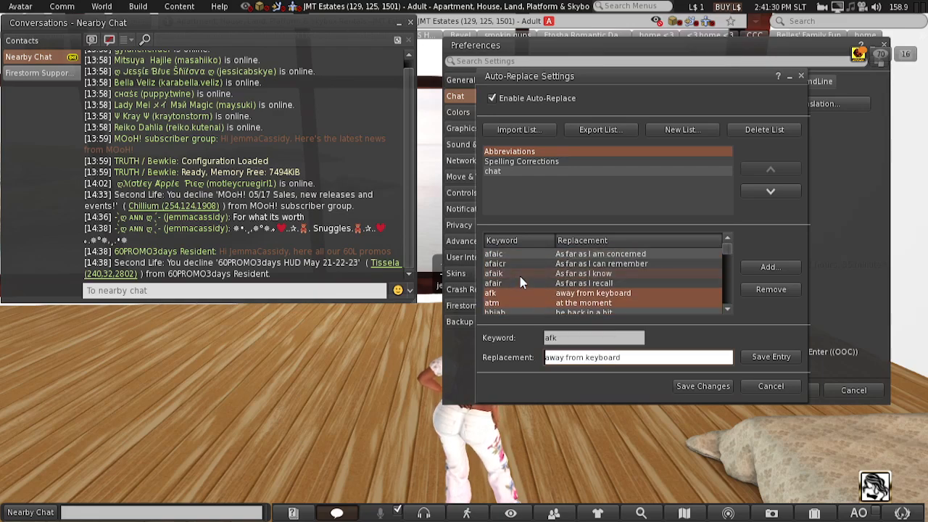
ctrl+click(520, 275)
ctrl+click(514, 284)
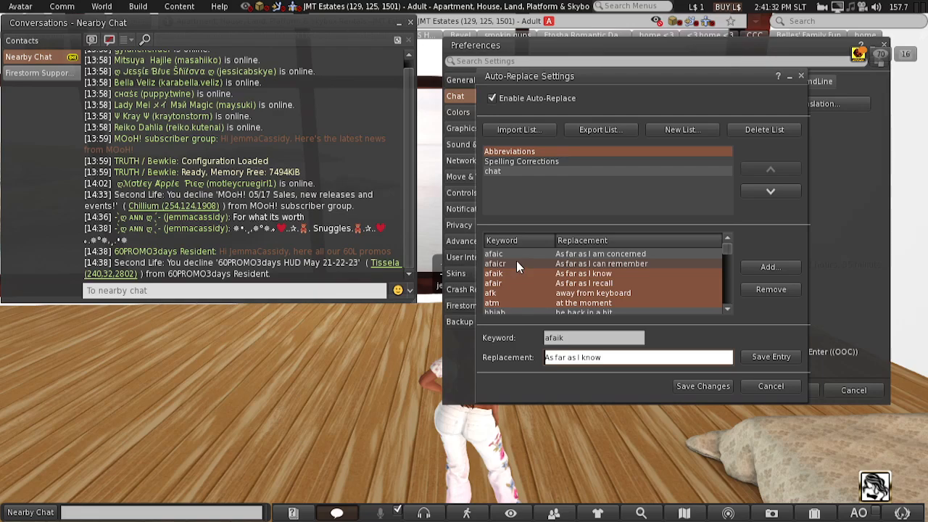
ctrl+click(516, 264)
ctrl+click(518, 254)
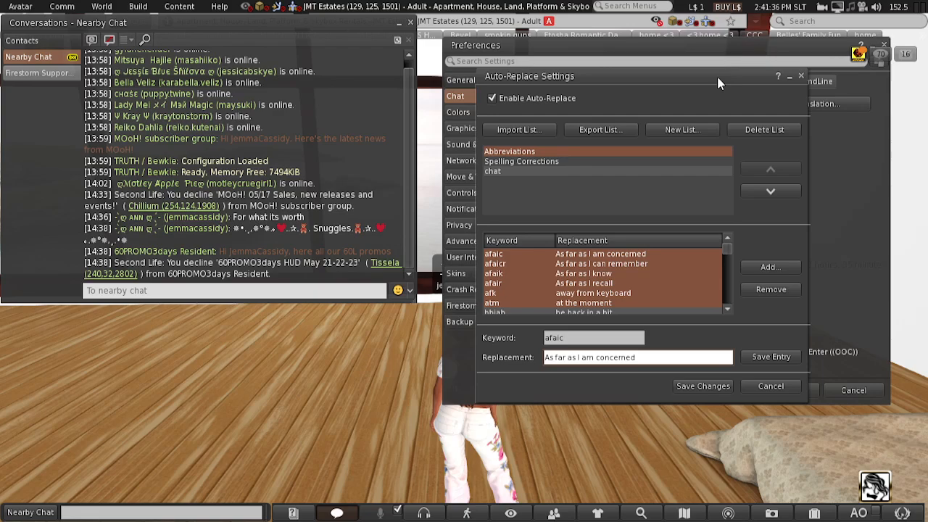
- Try deleting the whole Abbreviations list, discarding the change and reopening the Auto-Replace settings
click(744, 125)
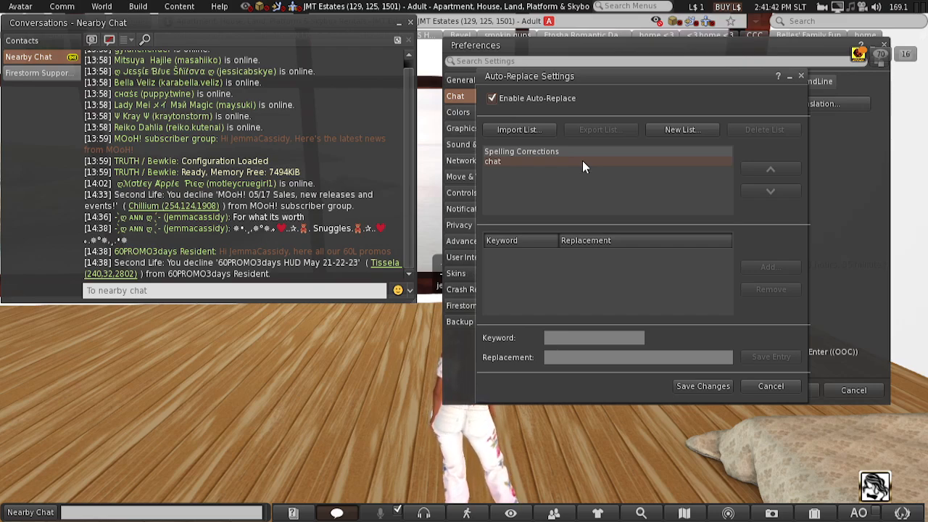
click(757, 387)
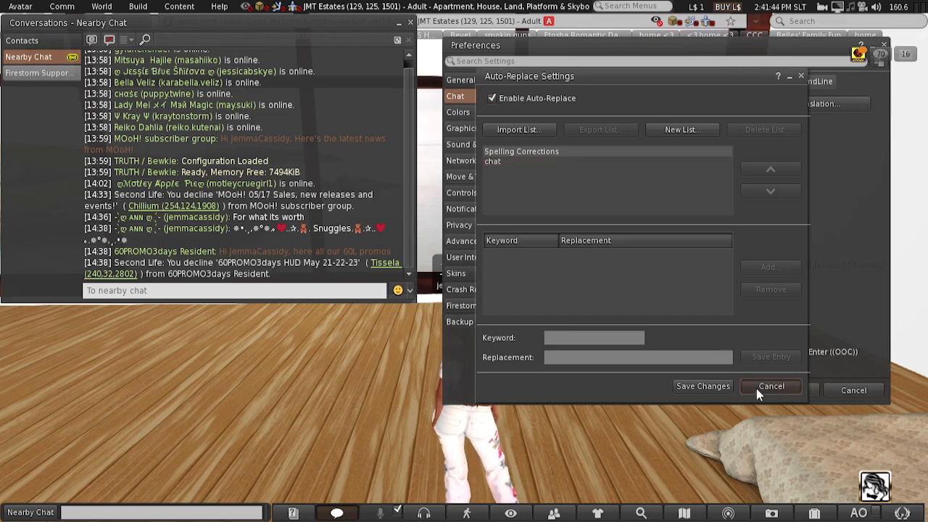
click(584, 107)
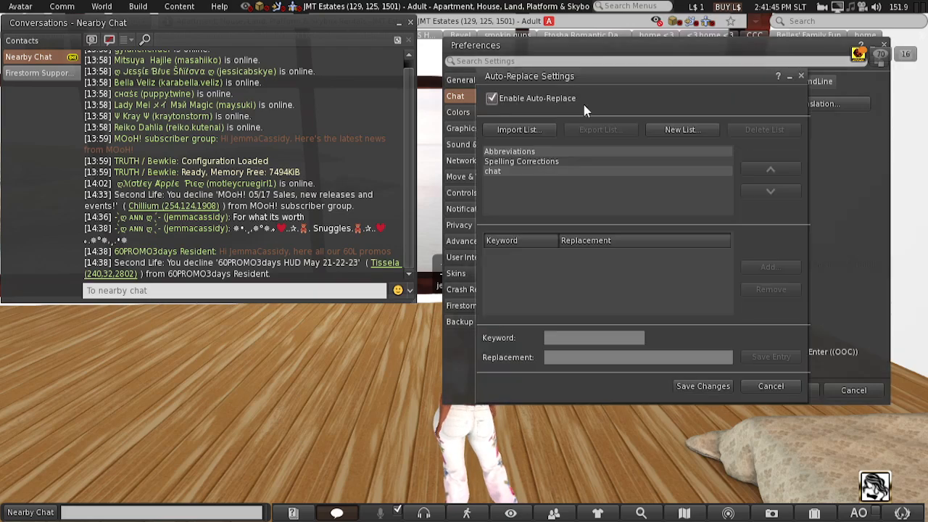
- Select the Abbreviations list and the range of its entries from afaic through atm
click(548, 152)
click(537, 256)
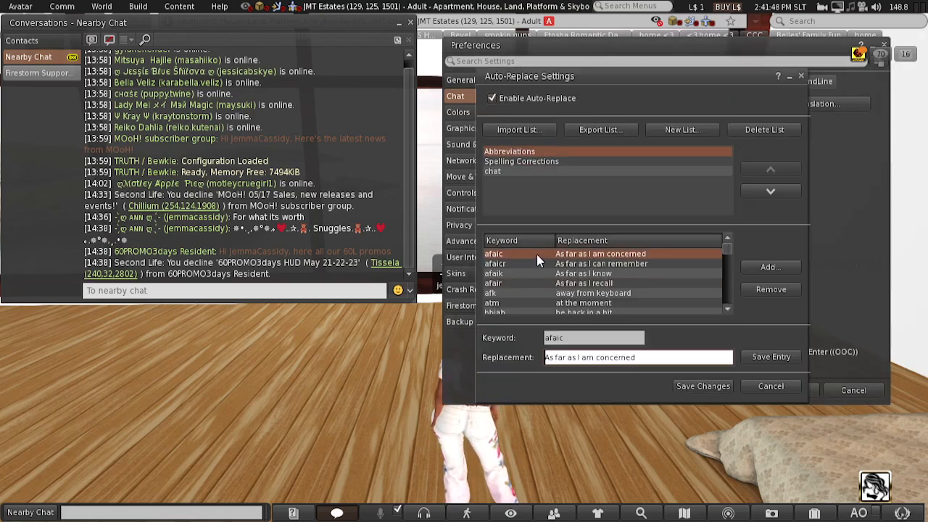
drag(530, 274, 524, 306)
scroll(526, 305, down, 1)
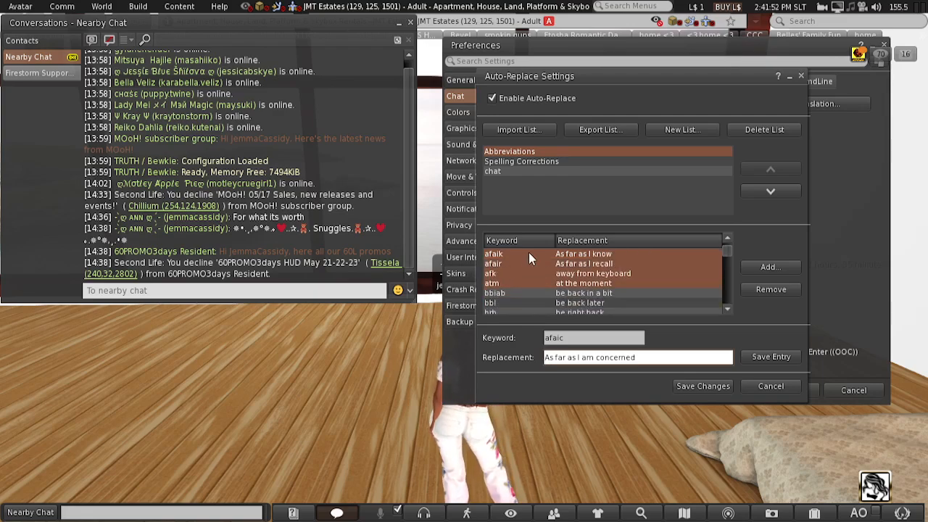
scroll(525, 299, down, 1)
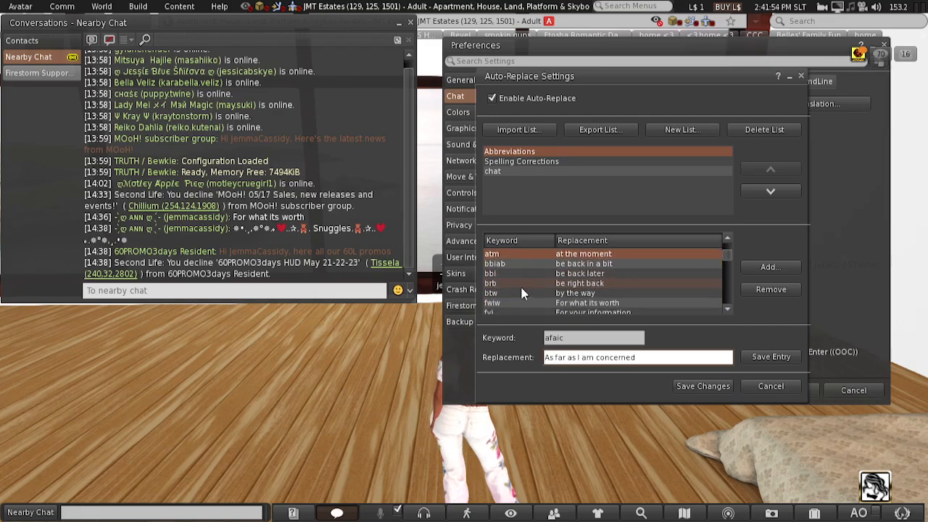
- Extend the range of selected Abbreviations entries down through nsfw and look over the remaining entries
drag(523, 293, 524, 312)
scroll(526, 288, down, 1)
scroll(532, 262, down, 1)
scroll(524, 280, down, 2)
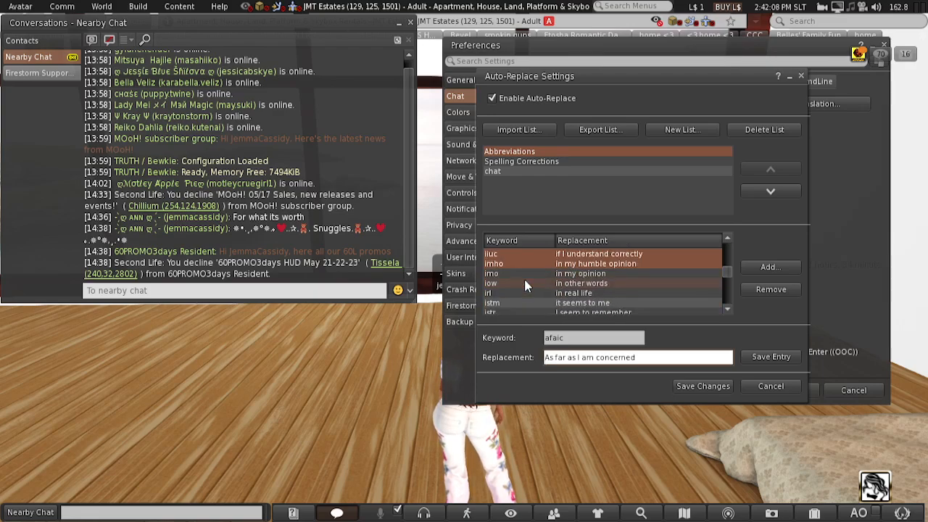
drag(524, 280, 514, 314)
scroll(524, 270, down, 3)
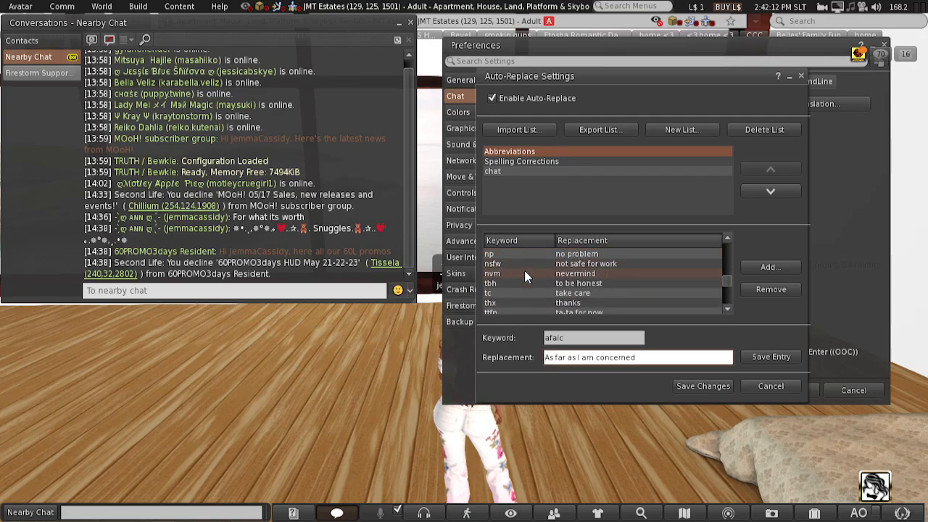
scroll(525, 276, up, 2)
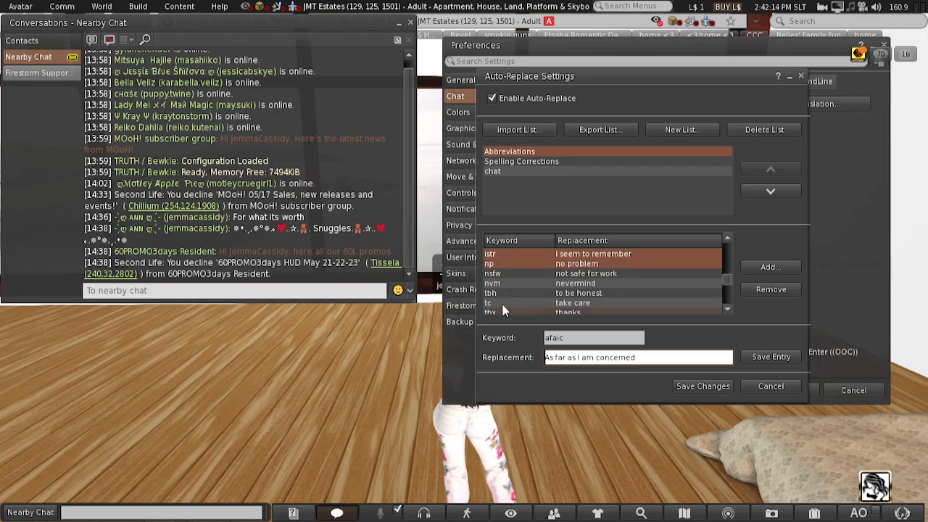
shift+click(520, 269)
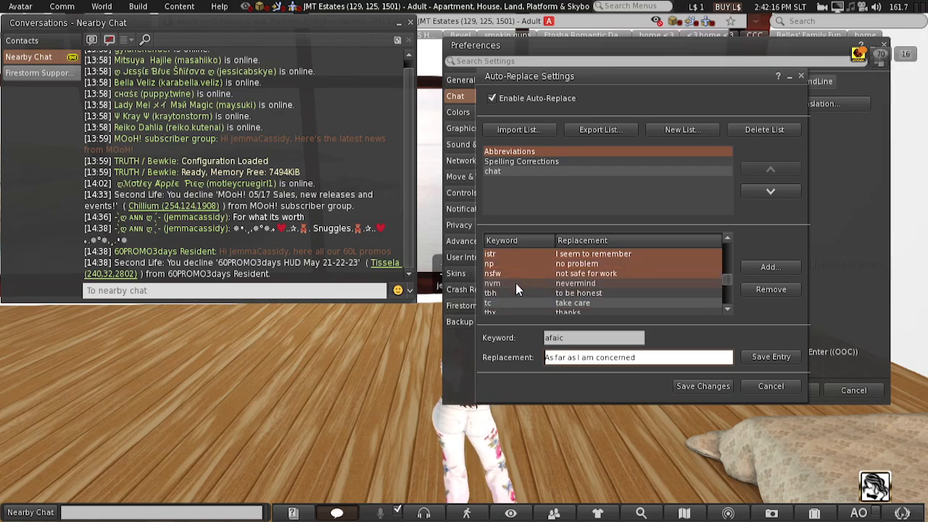
scroll(515, 285, down, 8)
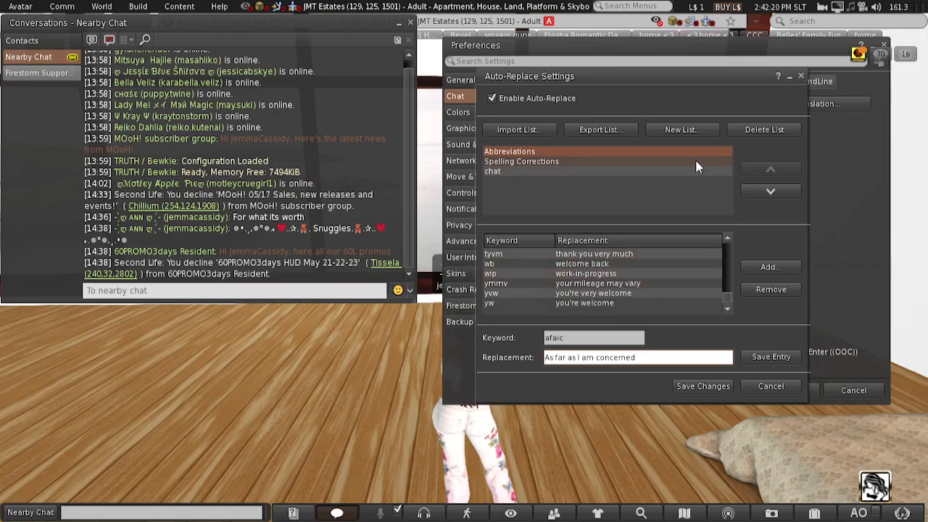
- Delete the entire Abbreviations list, save the changes and reopen the Auto-Replace settings
click(742, 131)
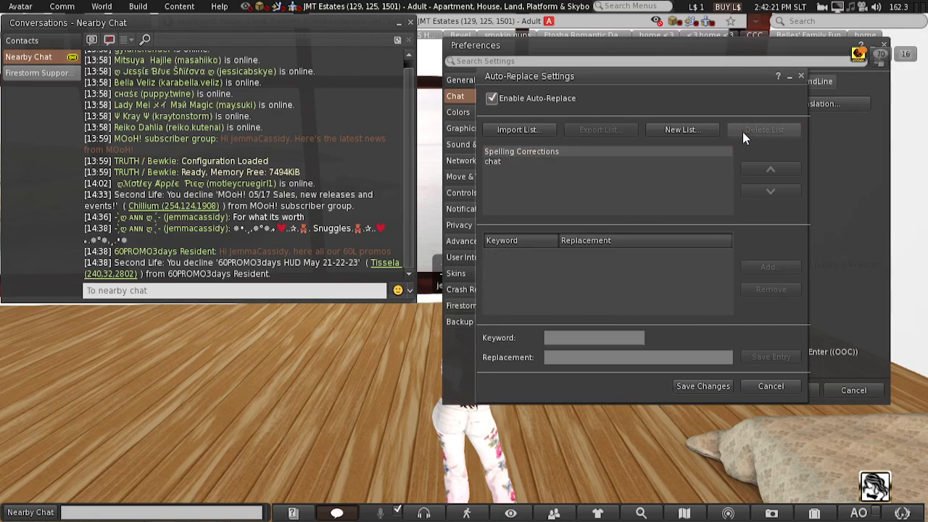
click(702, 386)
click(592, 104)
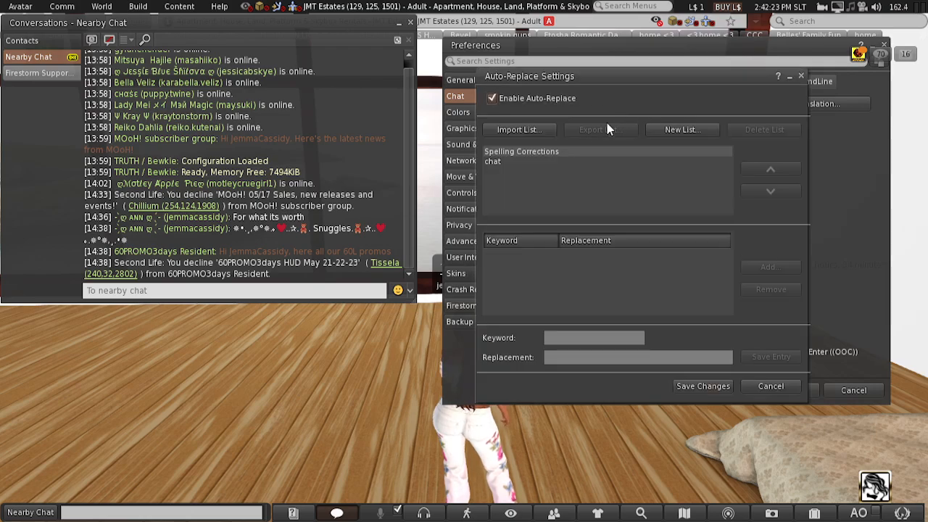
- Add an entry to the chat list with keyword ty and replacement "~~{~✿ Thank you ✿~}~~", and save it
click(522, 164)
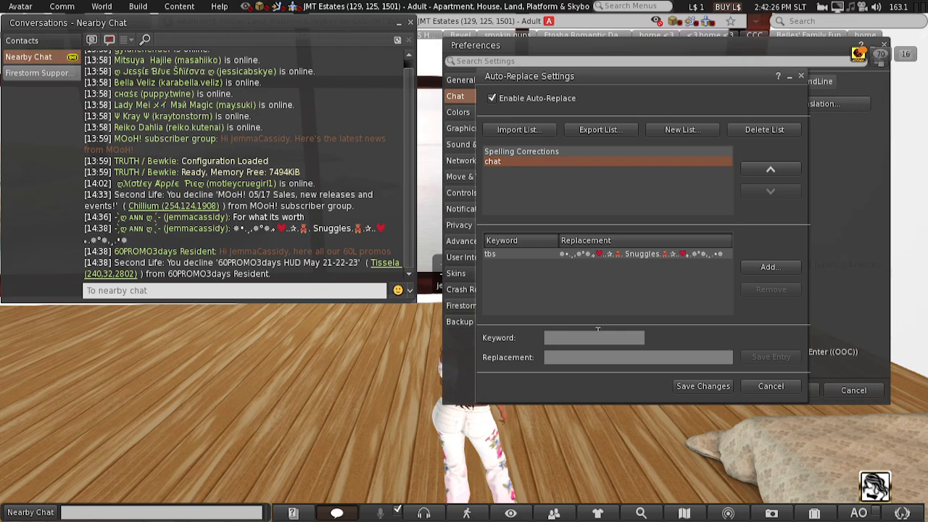
click(582, 357)
click(769, 267)
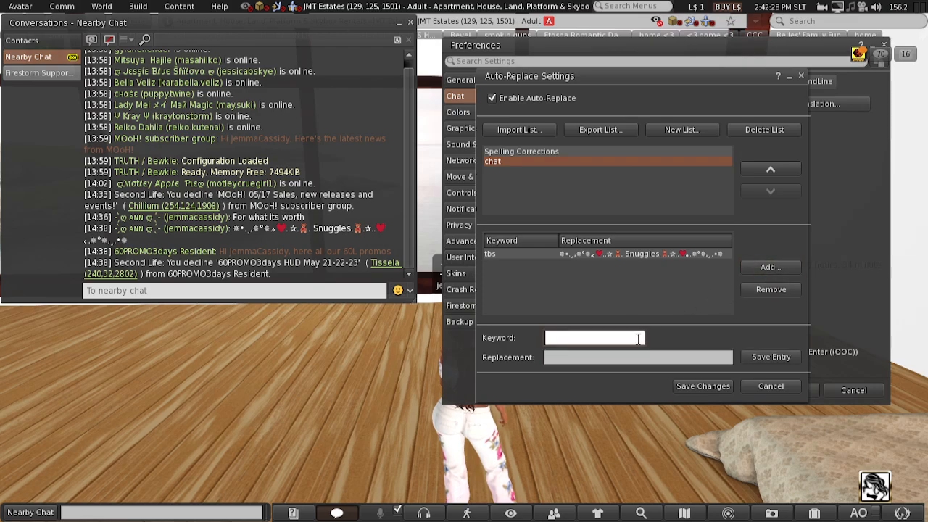
click(609, 356)
text(~~{~✿Thank you ✿~}~~)
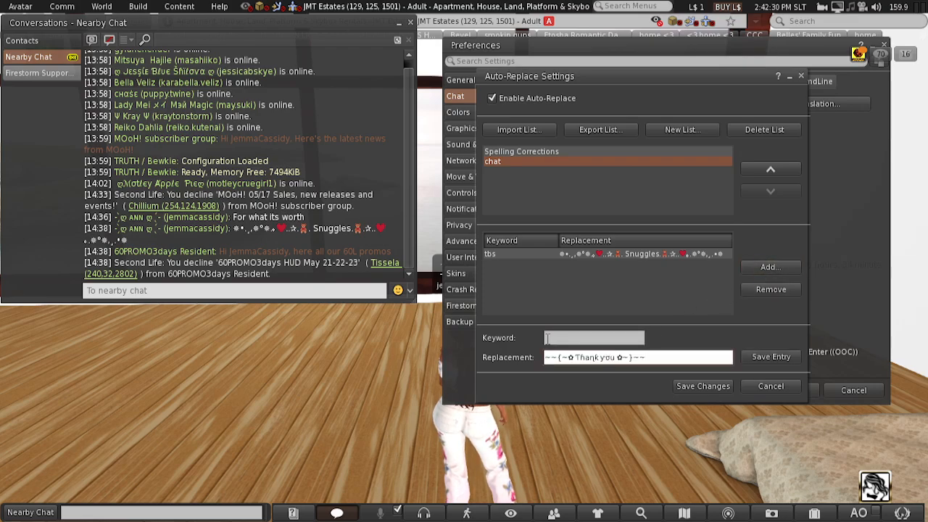
click(561, 333)
text(ty)
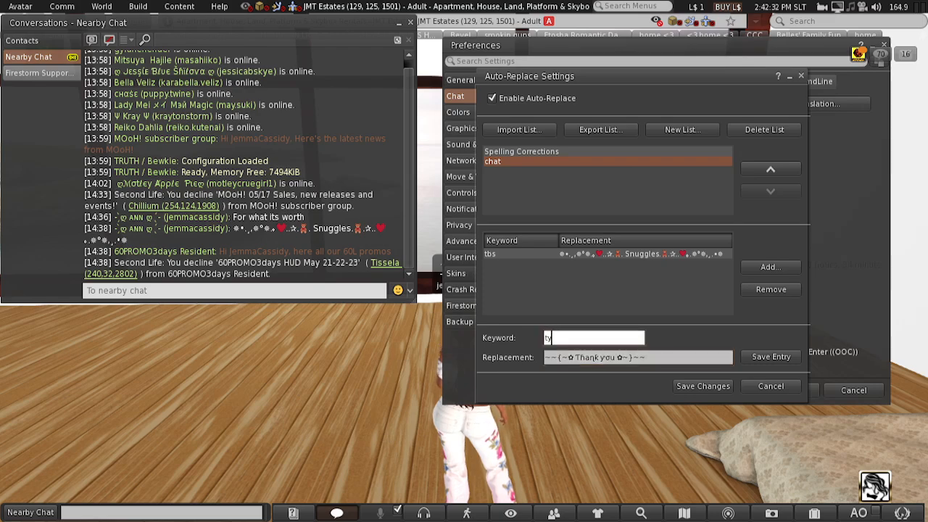
click(759, 360)
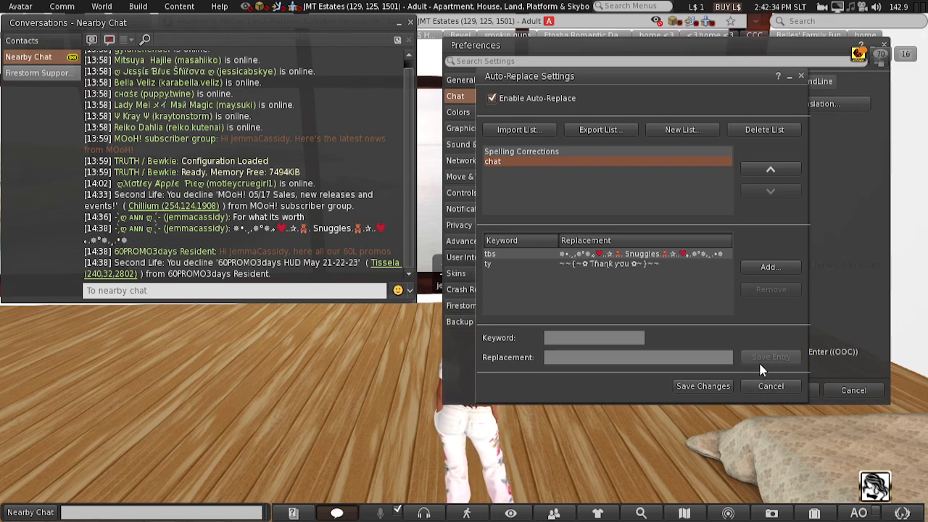
- Enter the shortcut ty in the nearby chat message box without sending it
click(288, 290)
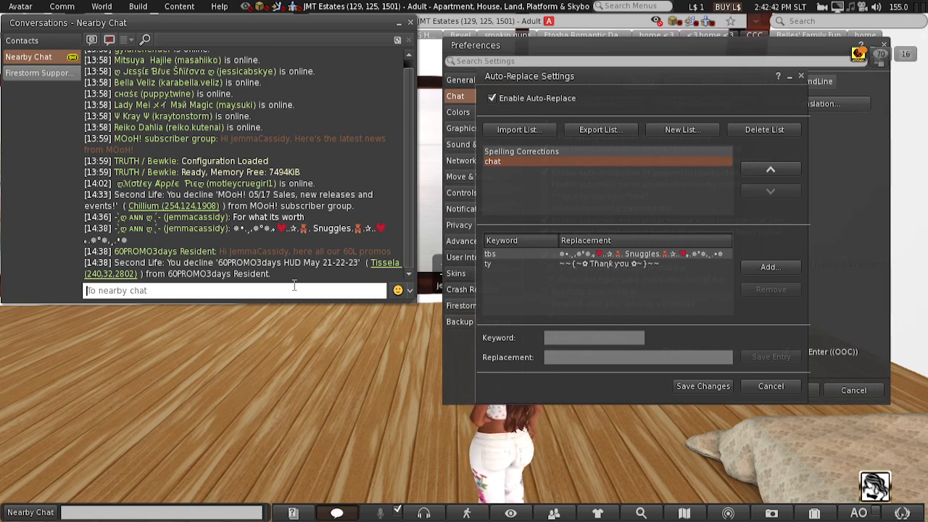
text(ty)
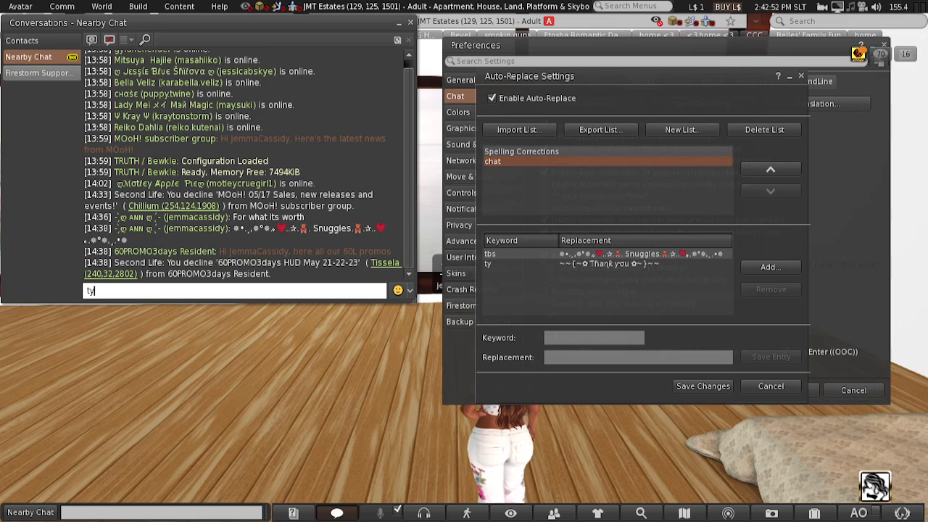
click(767, 269)
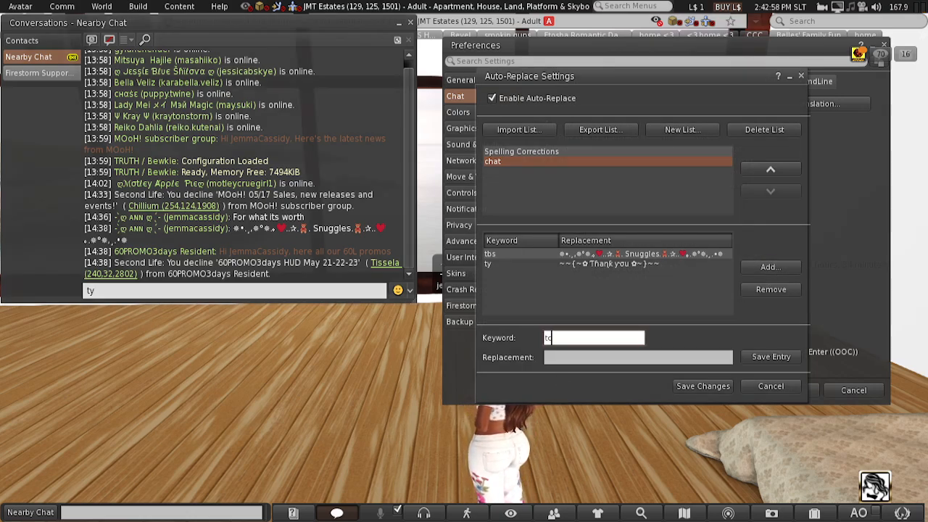
text(tc)
click(586, 357)
text(( ✿◕‿◕) Take care (◕‿◕✿))
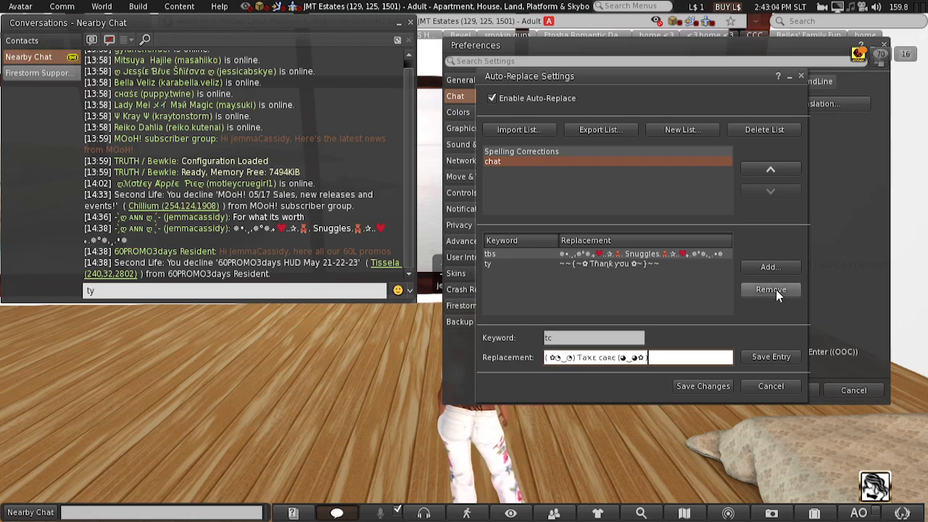
- Add an entry to the chat list with keyword tc and replacement "( ✿◔‿◔) Take care (◕‿◕✿ )", and save it
click(777, 267)
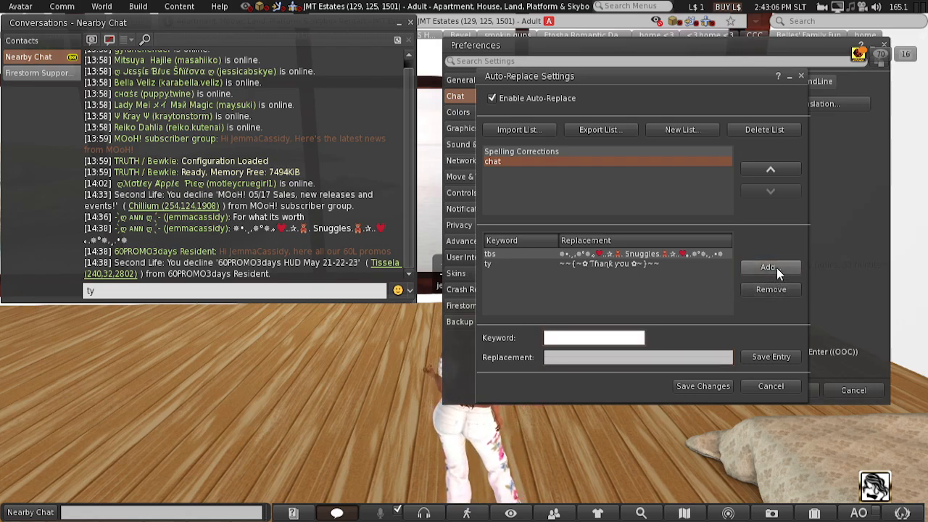
click(565, 357)
text(( ✿◕‿◕) Take care (◕‿◕✿))
click(575, 338)
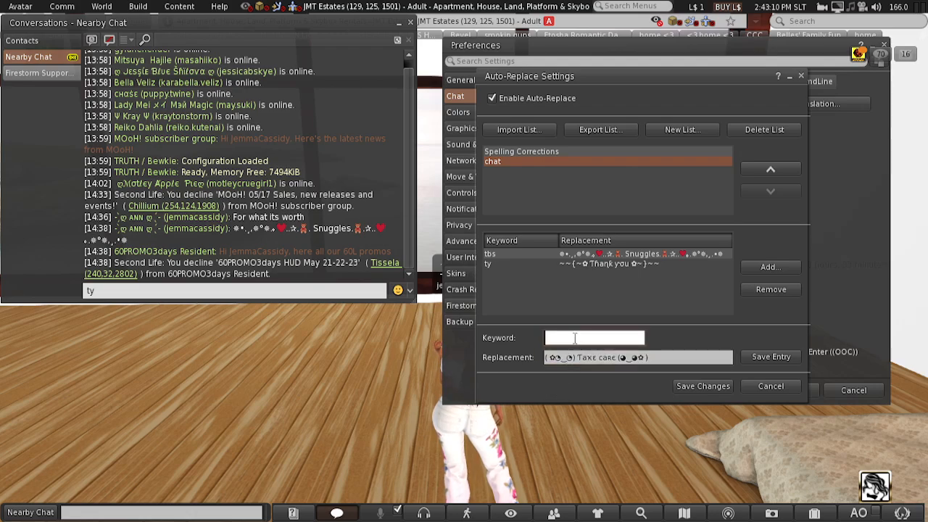
text(tc)
click(771, 357)
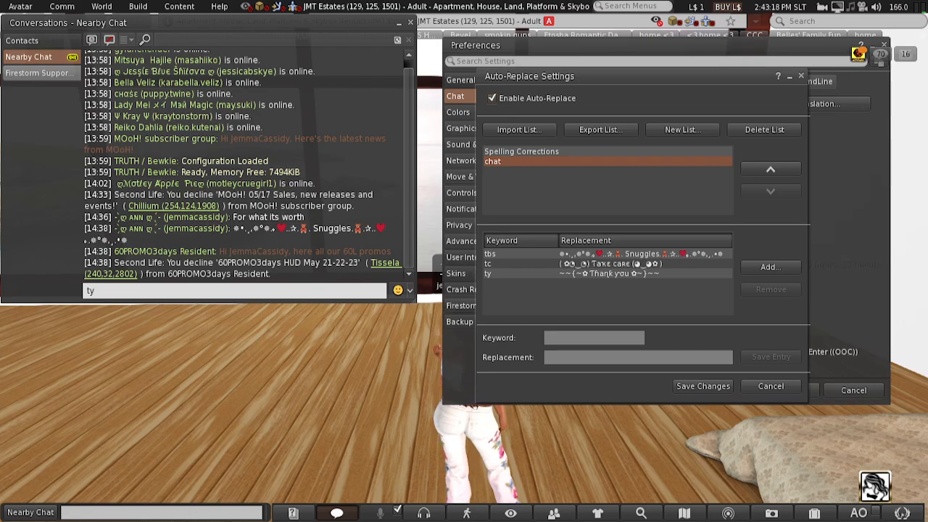
- Add an entry to the chat list with keyword tyvm and replacement "( ✿◠‿◠) Thank you very much (◠‿◠✿ )", and save it
click(770, 267)
click(652, 357)
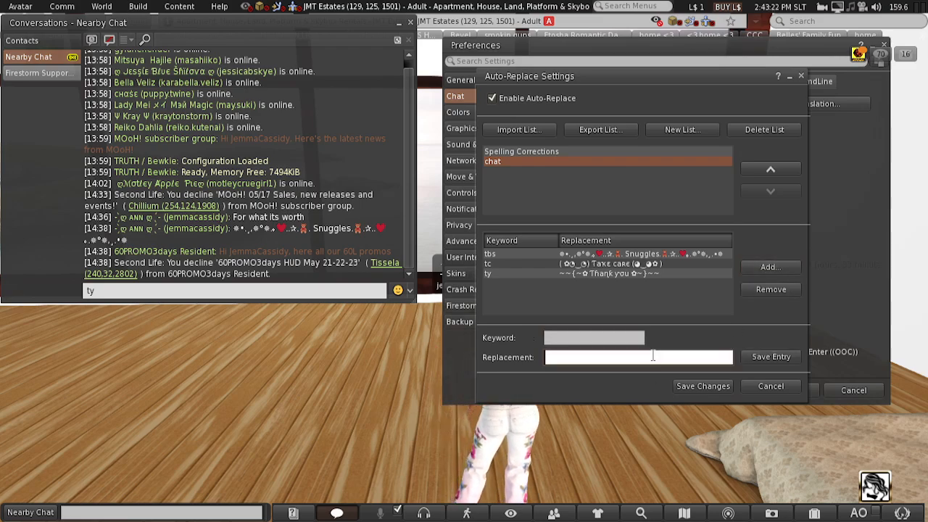
text((✿◠‿◠) Thank you very much (◠‿◠✿))
click(620, 340)
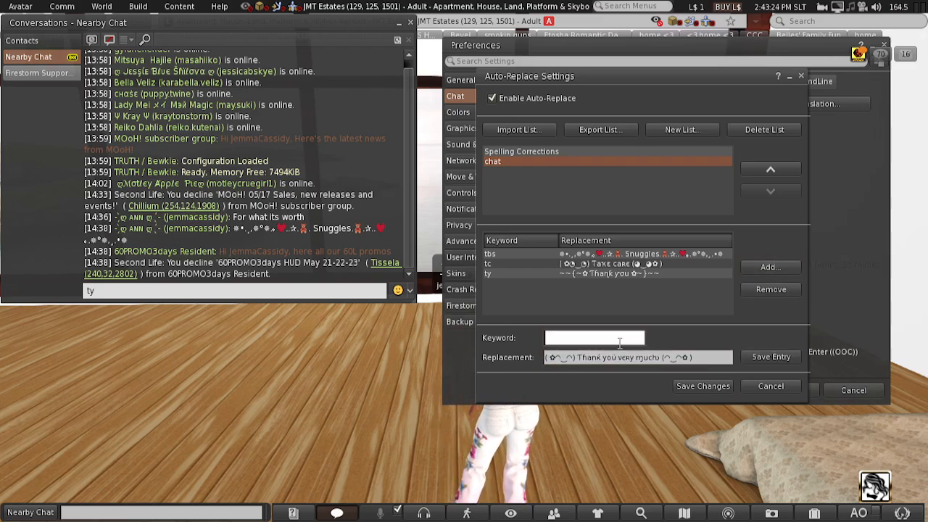
text(ty)
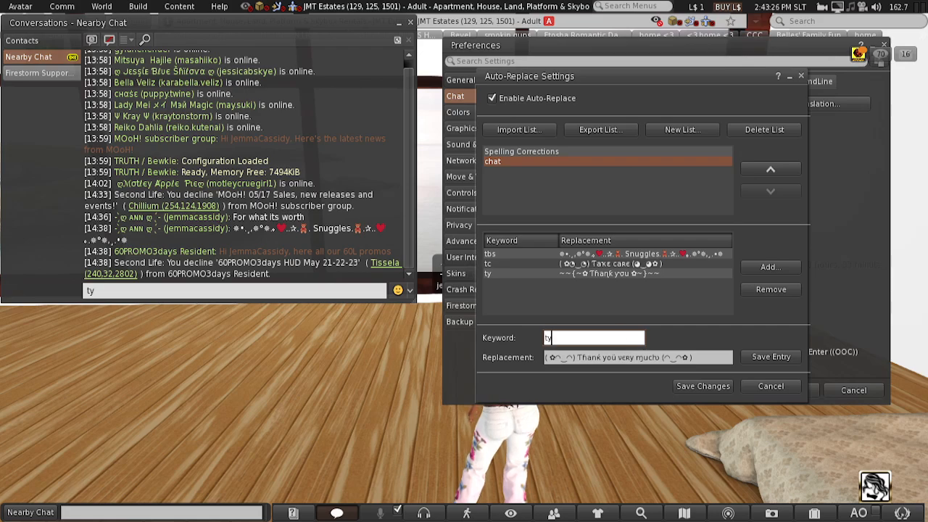
text(vm)
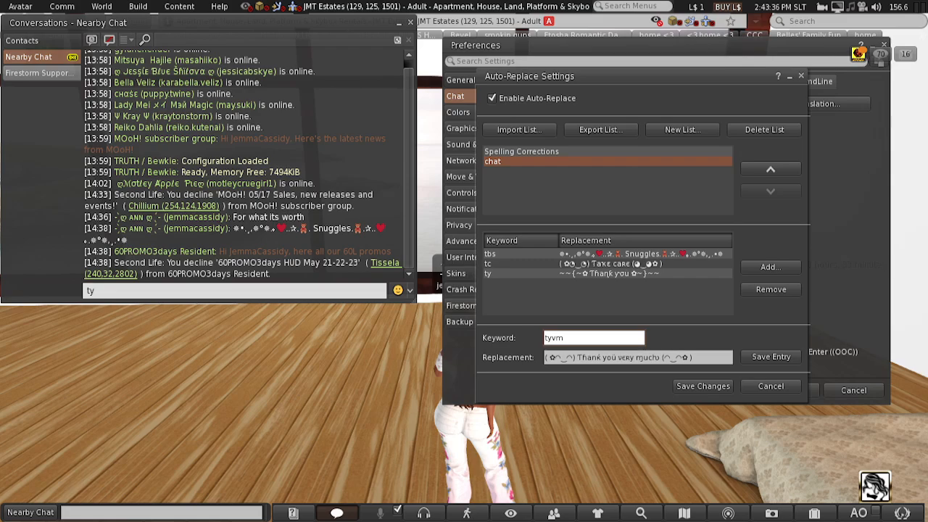
click(770, 356)
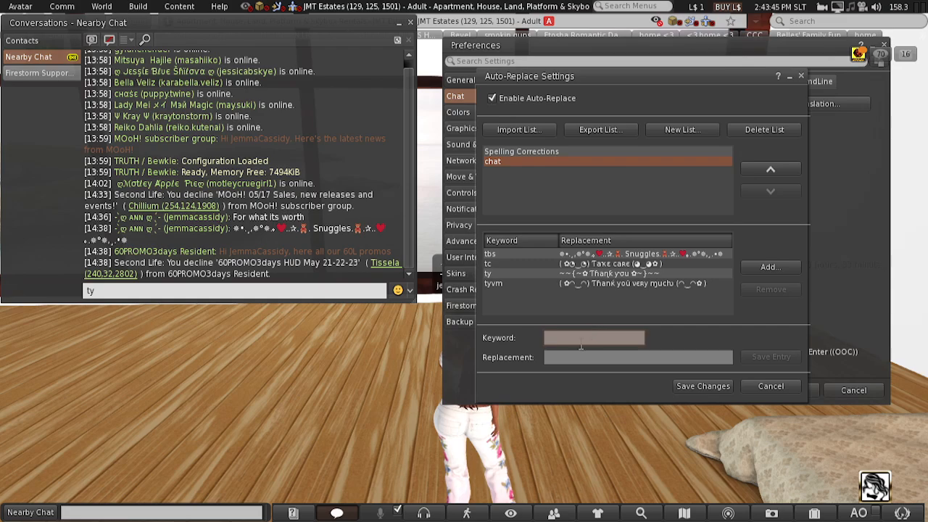
- Add an entry to the chat list with keyword tce and replacement "( ✿◔‿◔) Take care everyone (◕‿◕✿ )", and save it
click(775, 267)
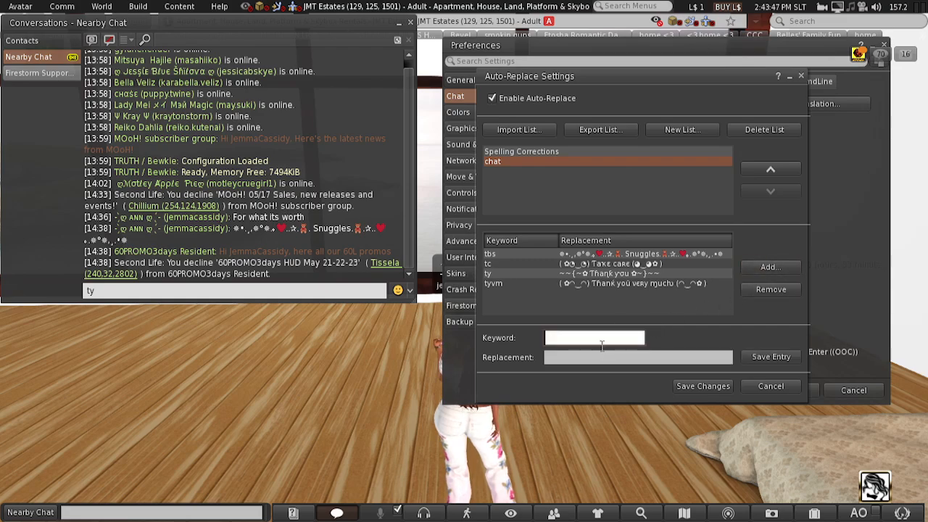
click(601, 338)
text(tce)
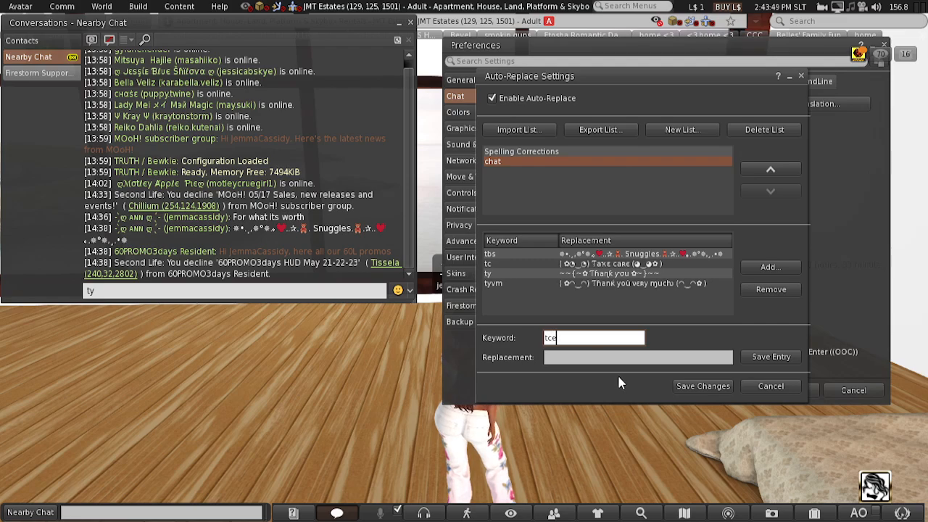
click(728, 357)
text(( ✿◕‿◕) Тaкe caяe everyone (◕‿◕✿))
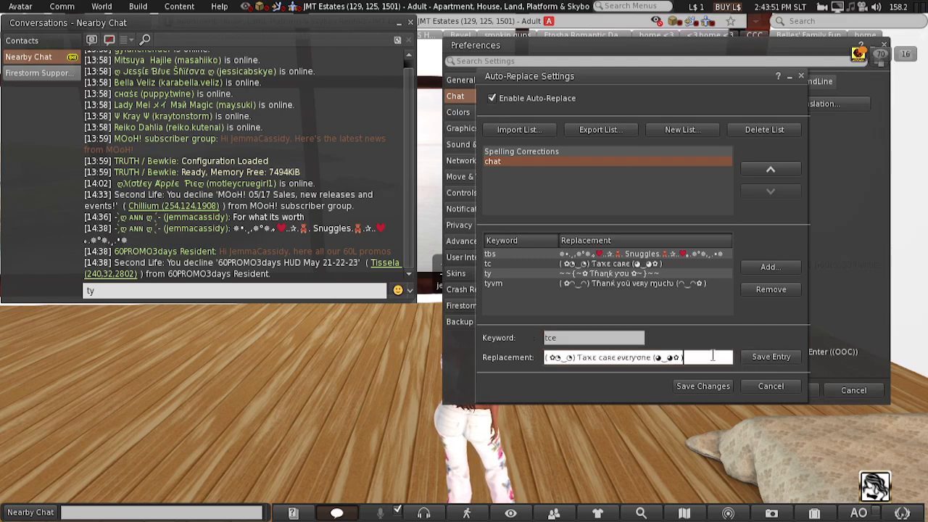
click(762, 356)
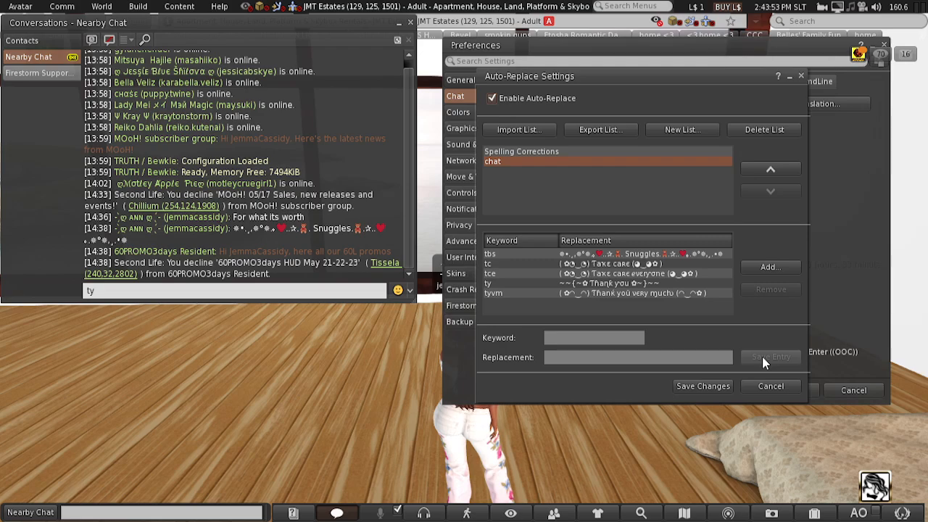
- Save the Auto-Replace changes, reopen the Auto-Replace settings and display the entries of the chat list
click(714, 382)
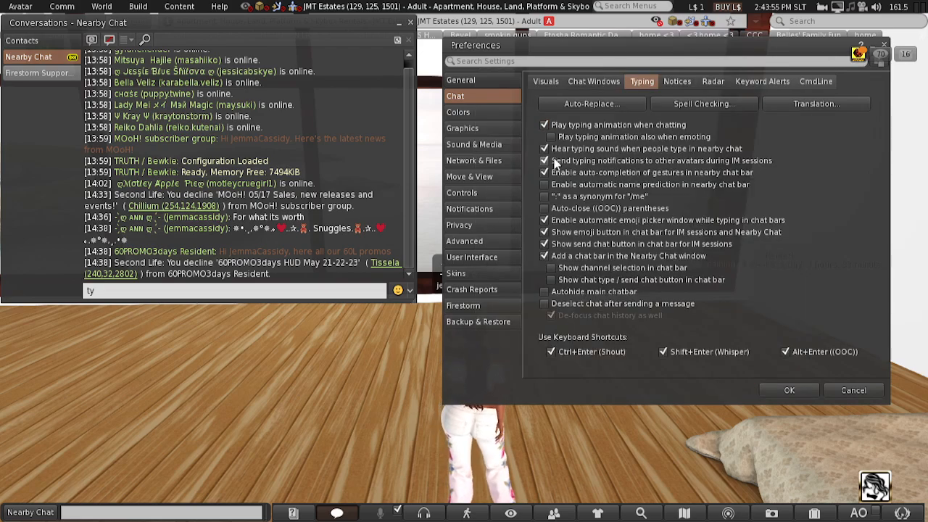
click(593, 103)
click(530, 154)
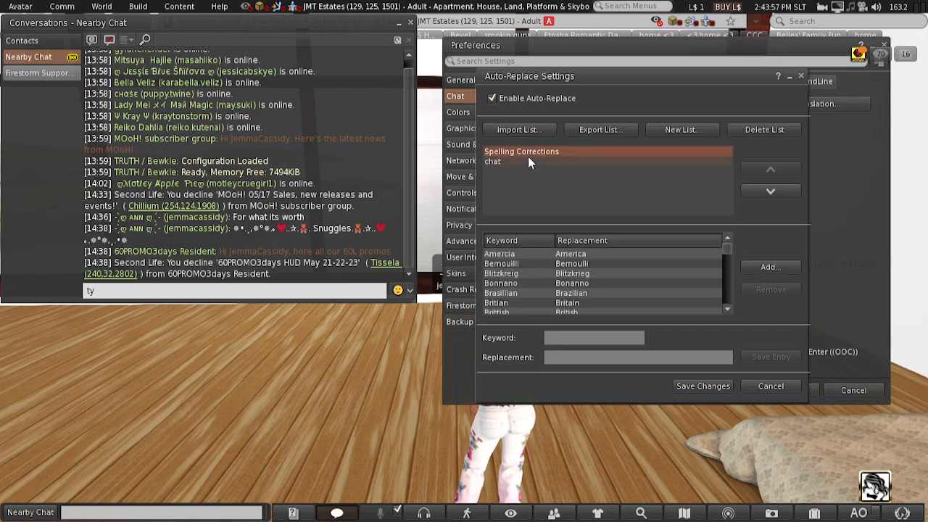
click(525, 160)
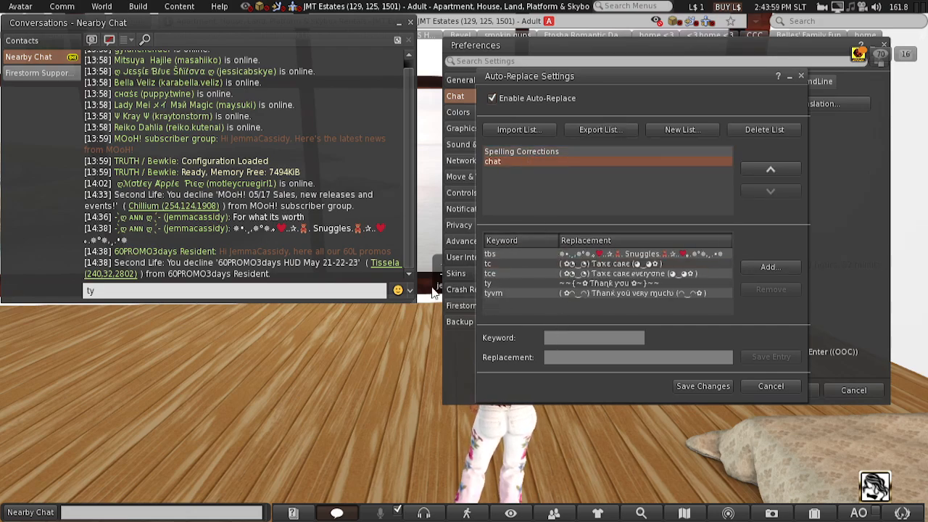
- Test the ty shortcut in the nearby chat message box and select the whole message text
click(239, 293)
text(ty)
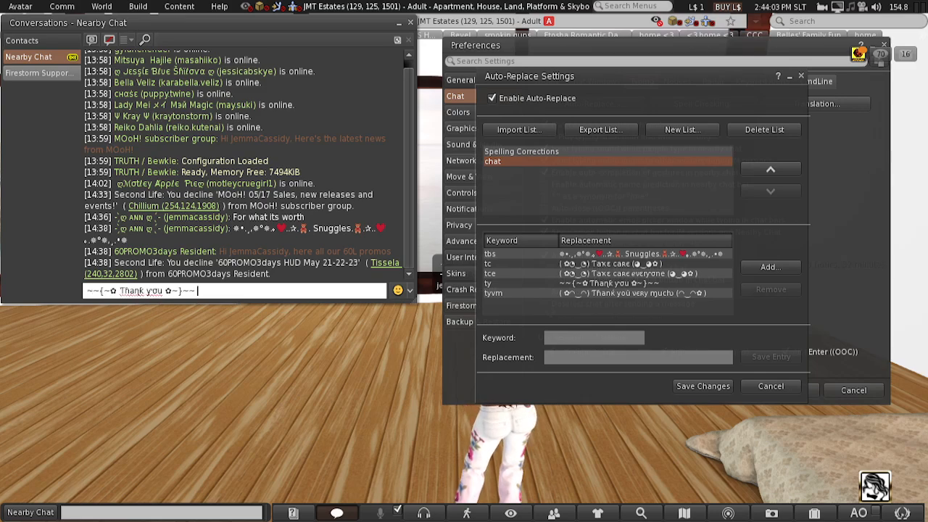
key(ctrl+a)
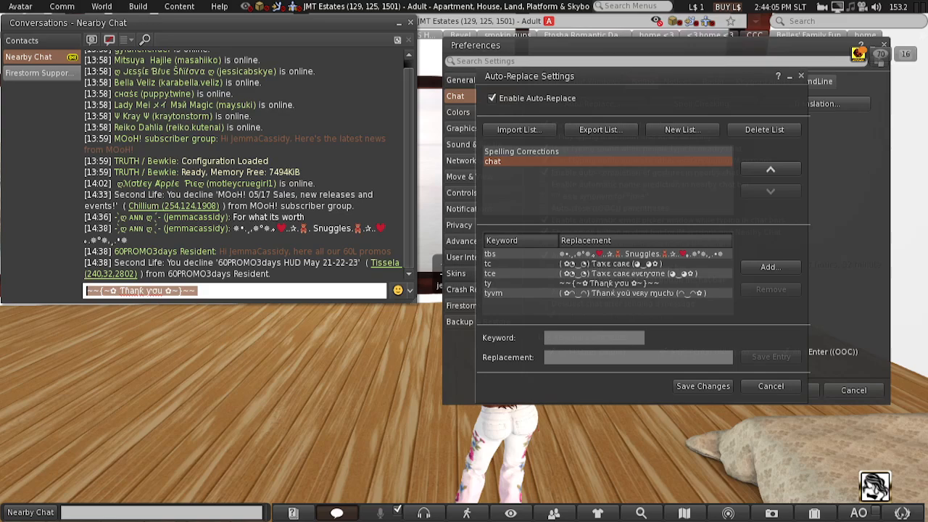
- Send "I need to get going now. ty for the music and fun. tce and have a great day!" in nearby chat, using both shortcuts
text(I need)
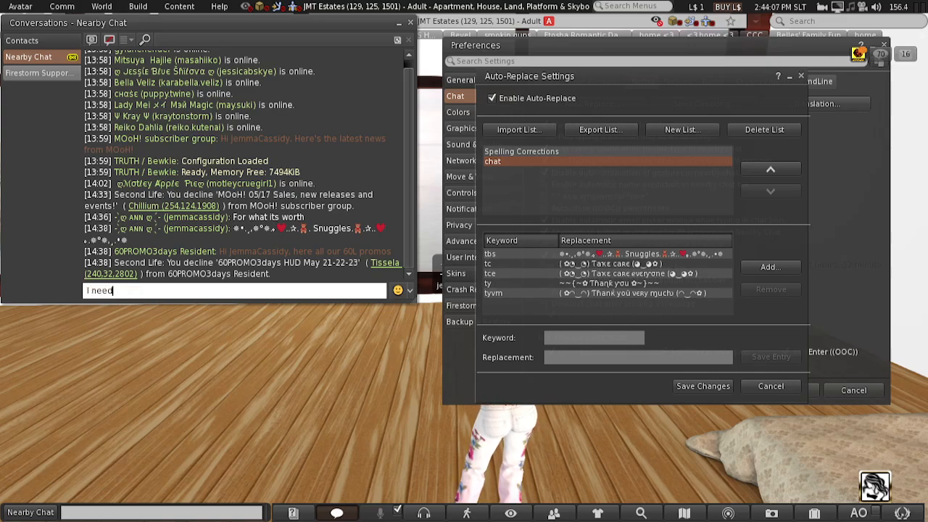
text( to get)
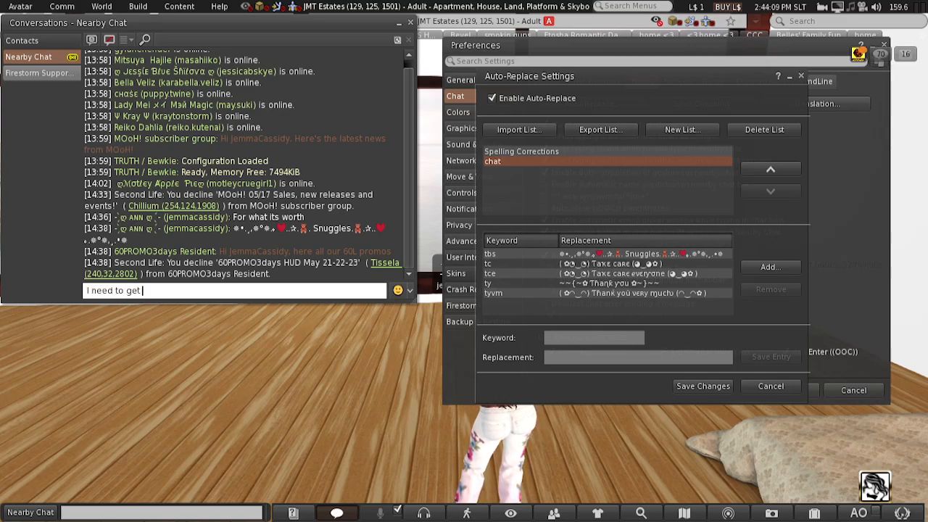
text( going now. ~~{~✿ Thank you ✿~}~~)
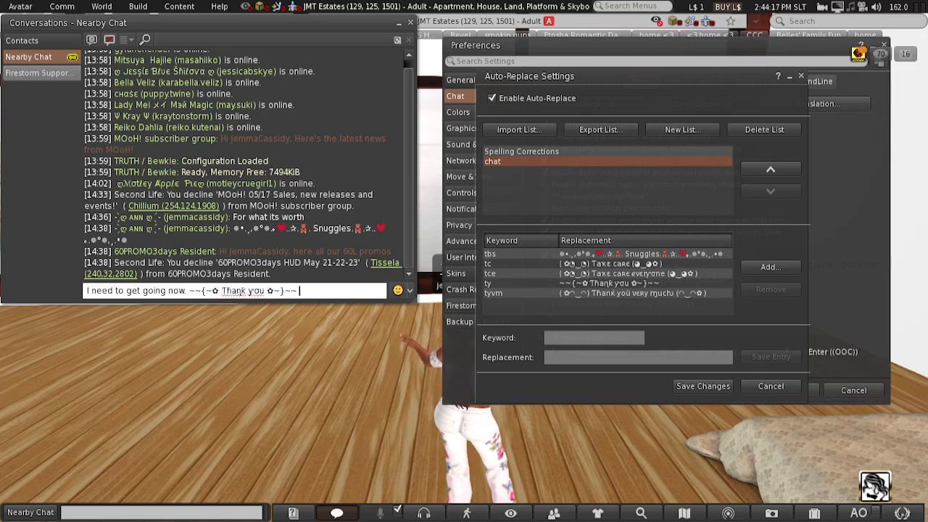
text(for)
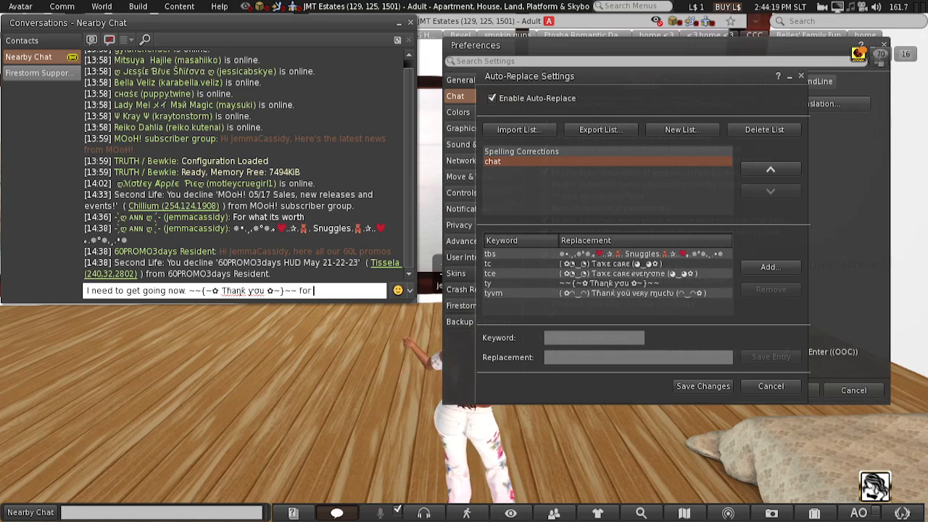
text( the mus)
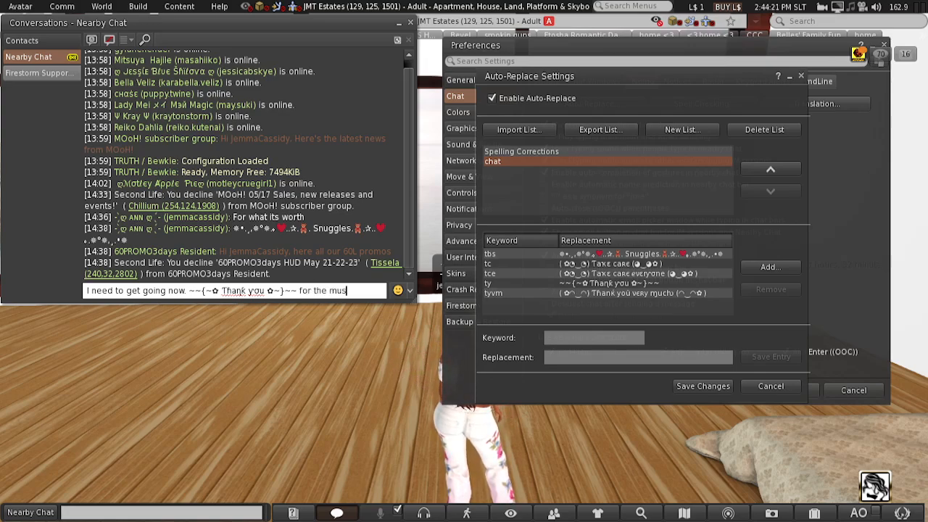
text(ic and t)
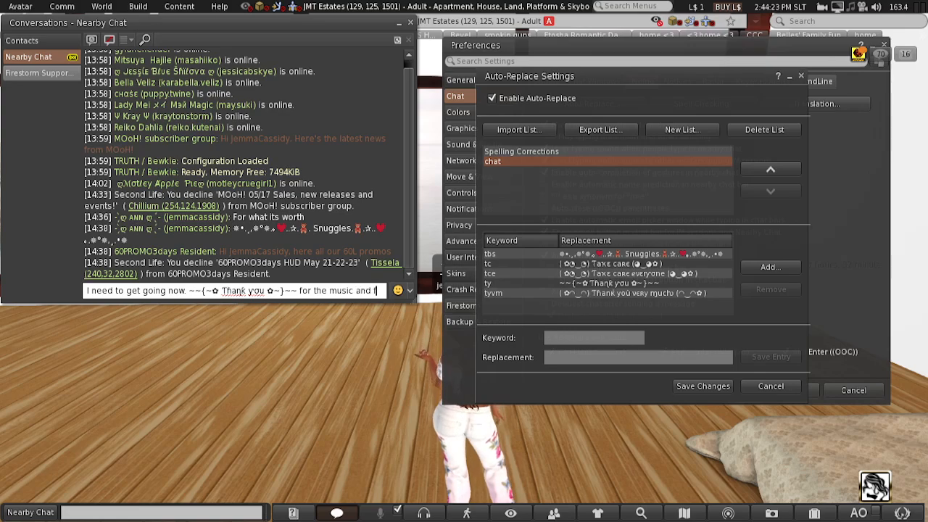
text(un. )
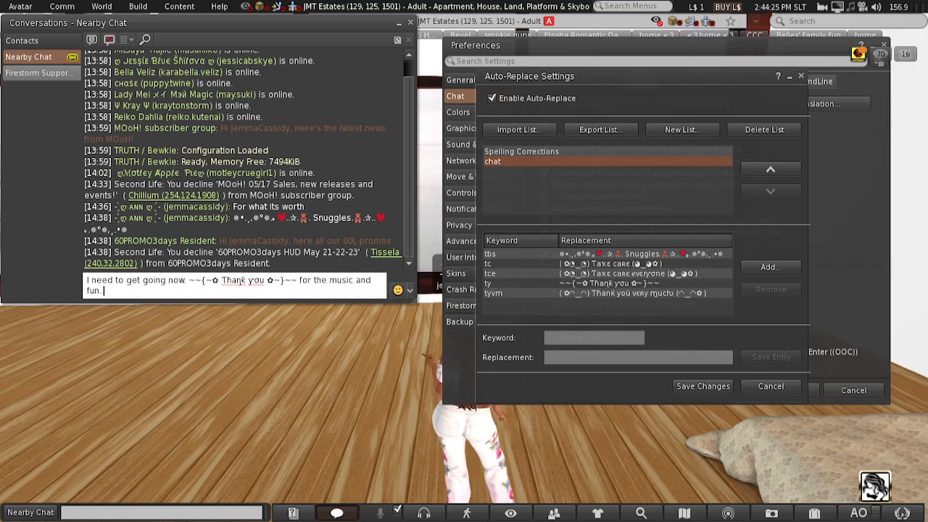
text(tce)
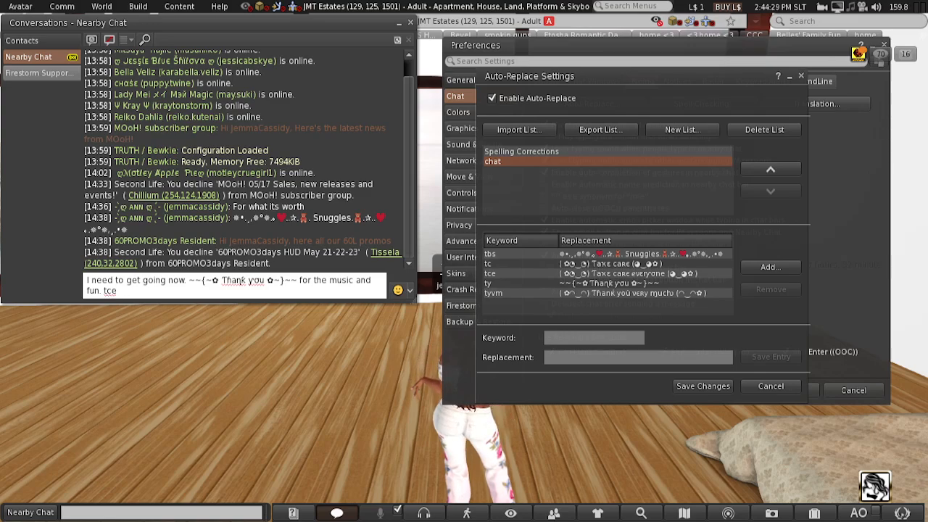
text( an)
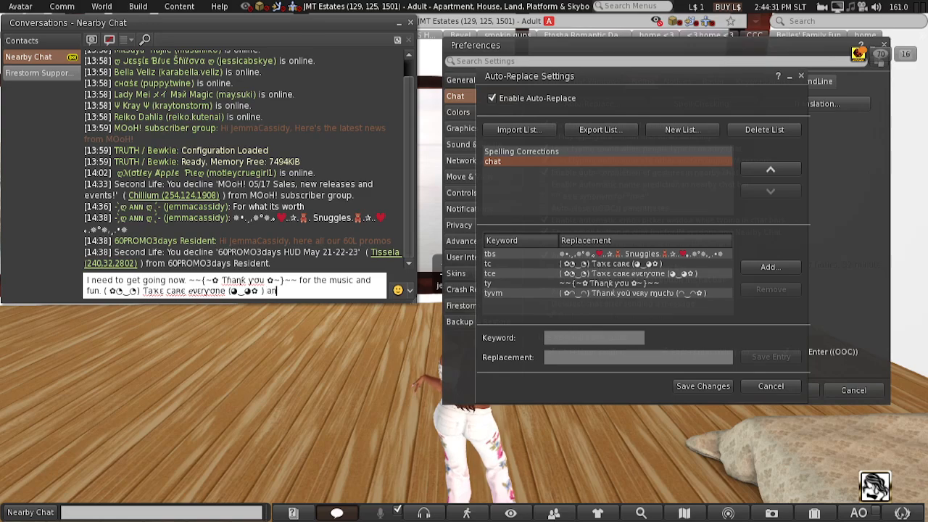
text(d have a g)
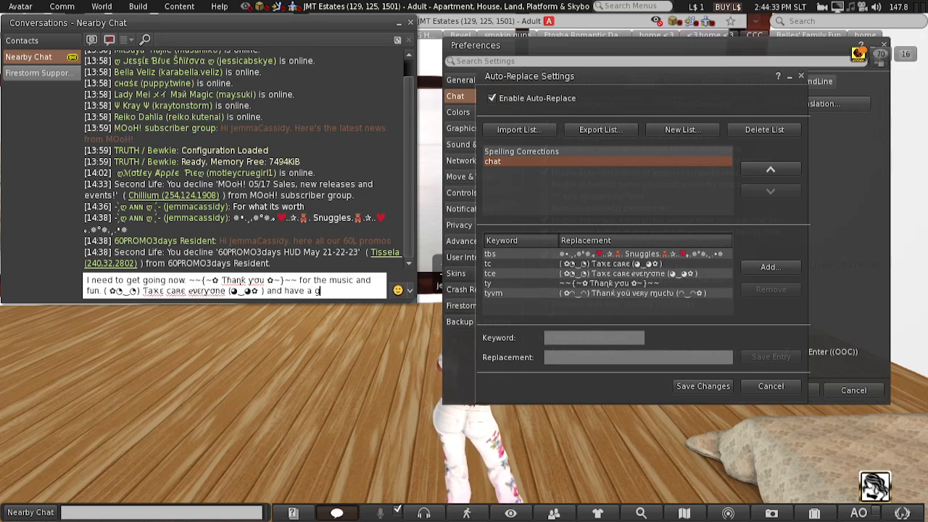
text(reat day!)
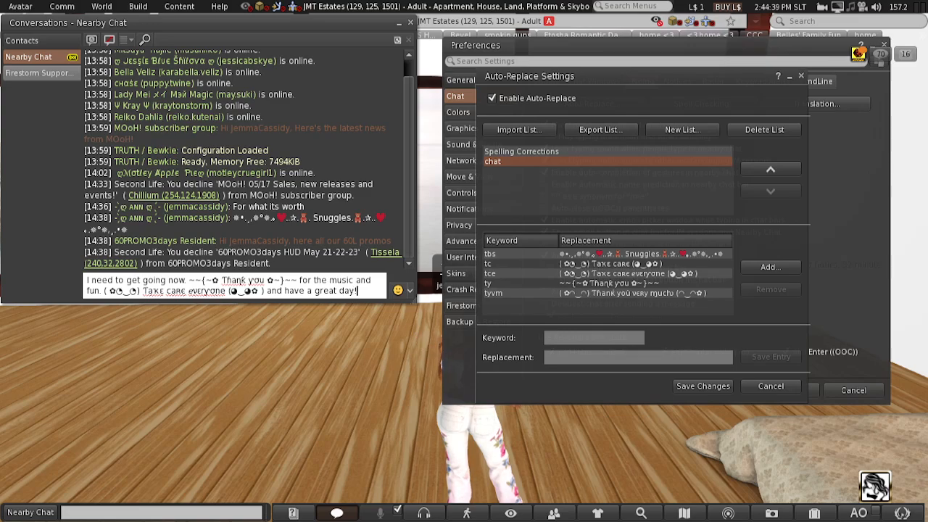
key(Return)
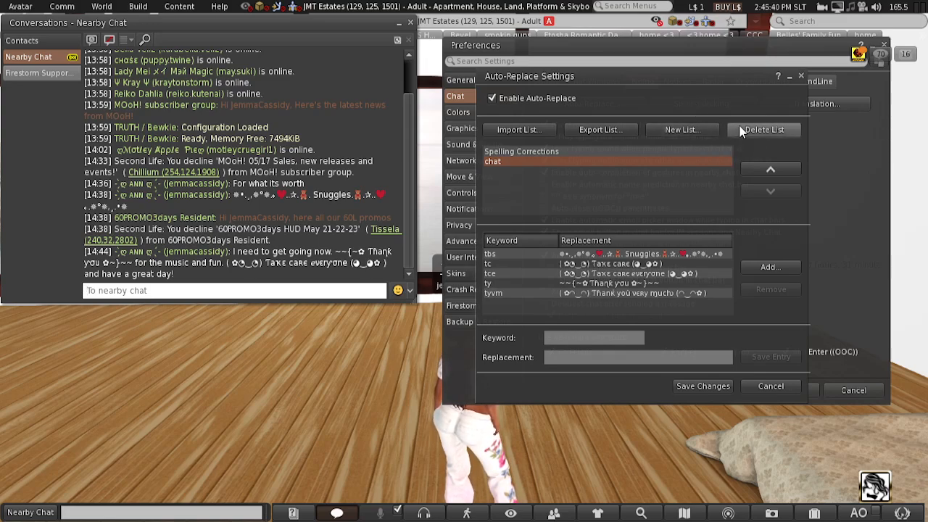
- Create a new Auto-Replace list named clubbing
click(681, 138)
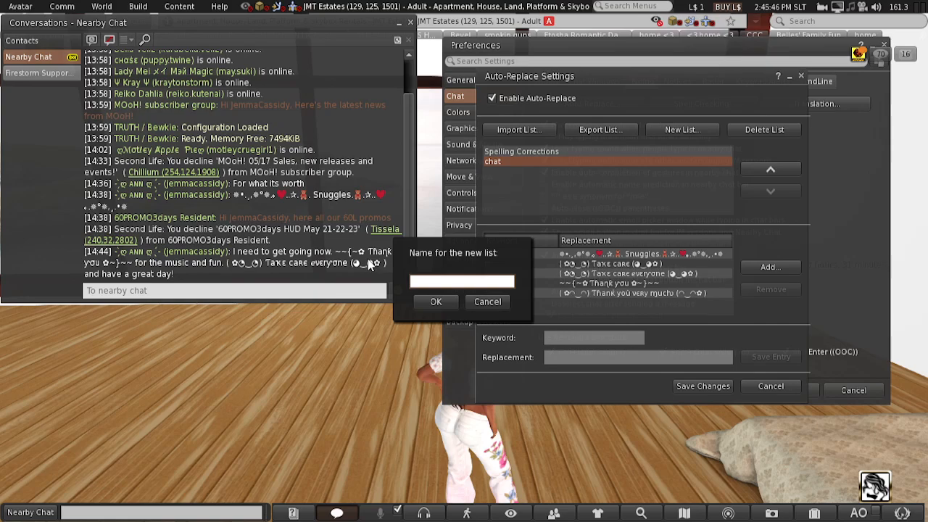
text(clubbing)
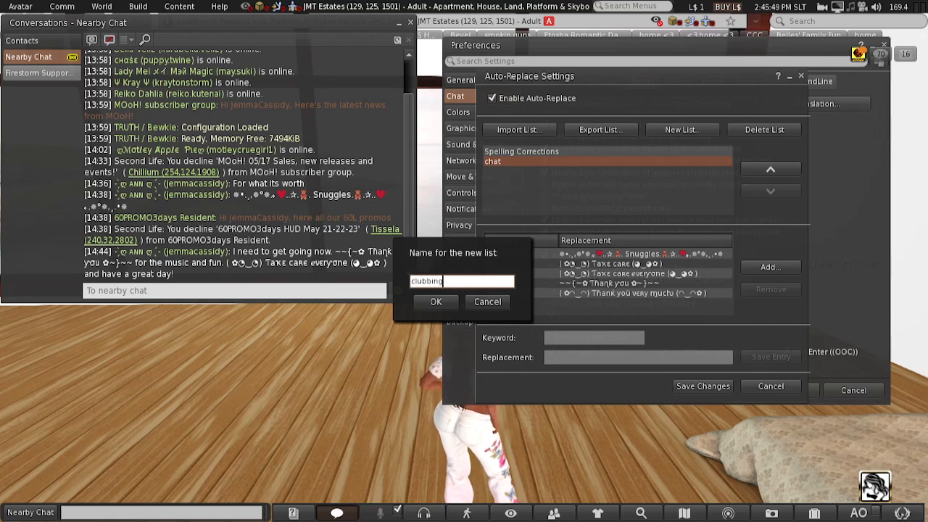
key(Return)
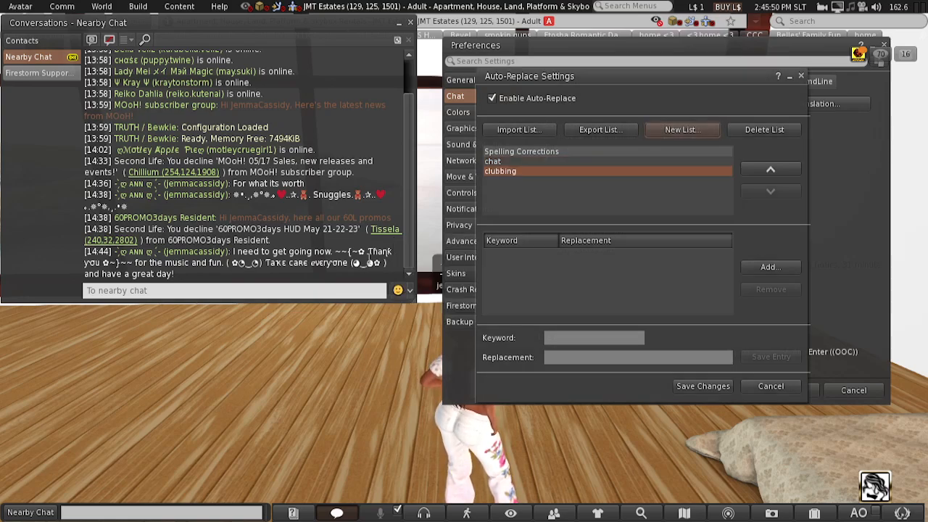
click(770, 268)
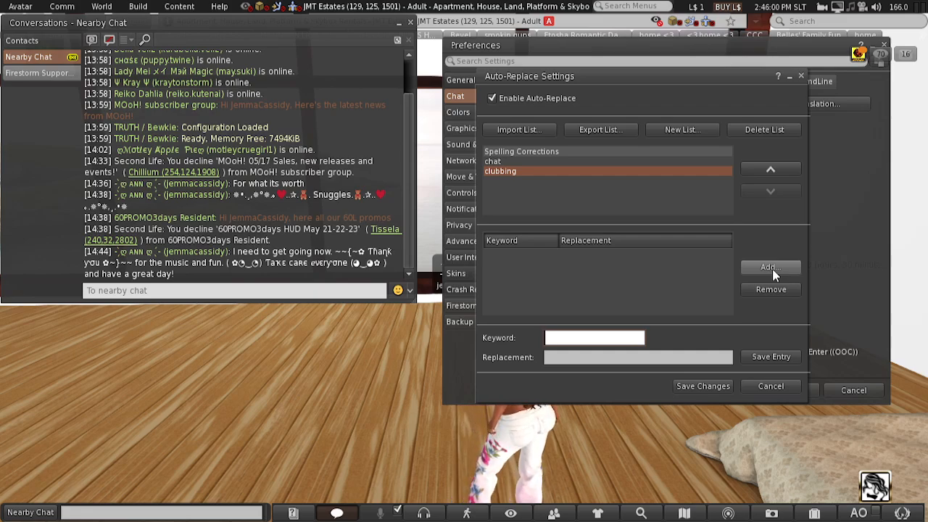
text(welcome)
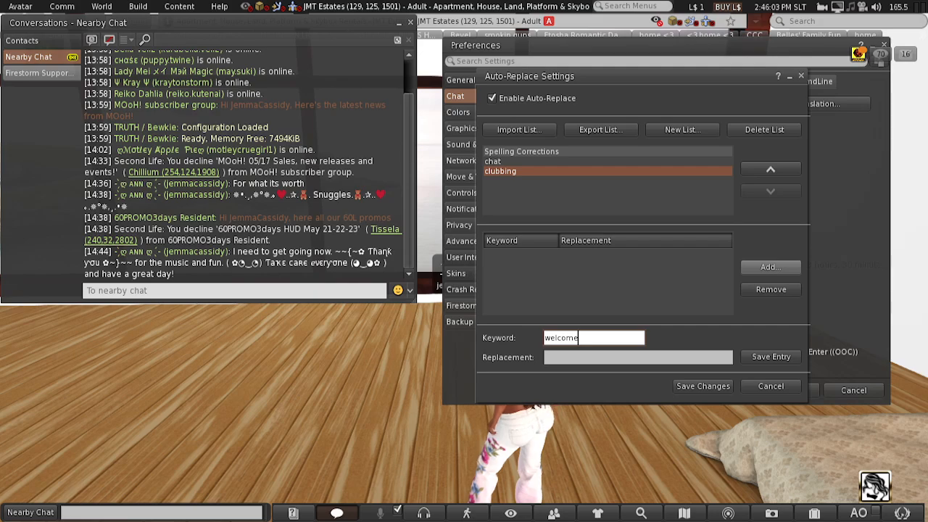
key(Tab)
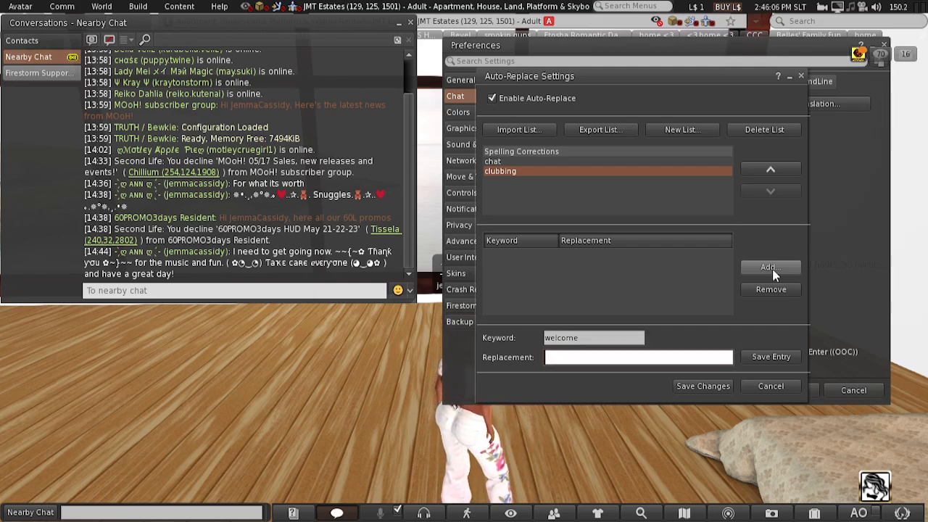
text(Welcome)
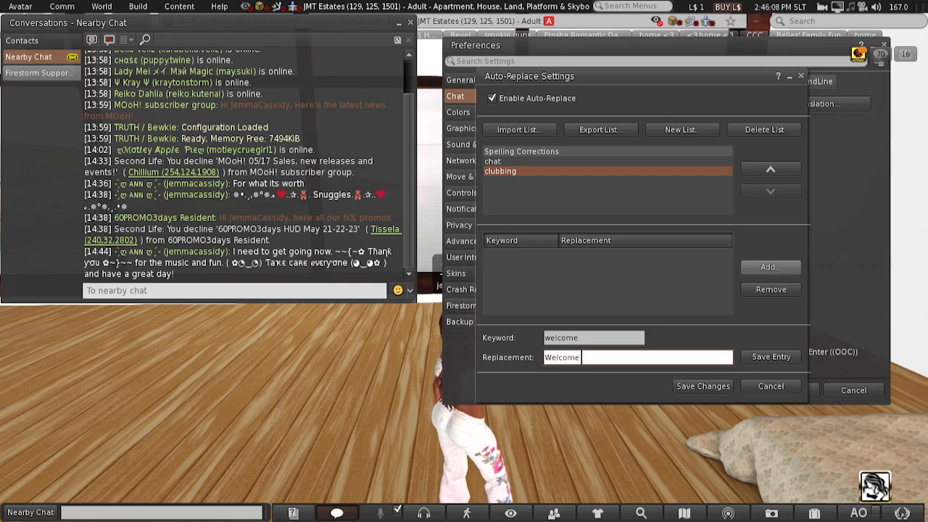
text( to the club)
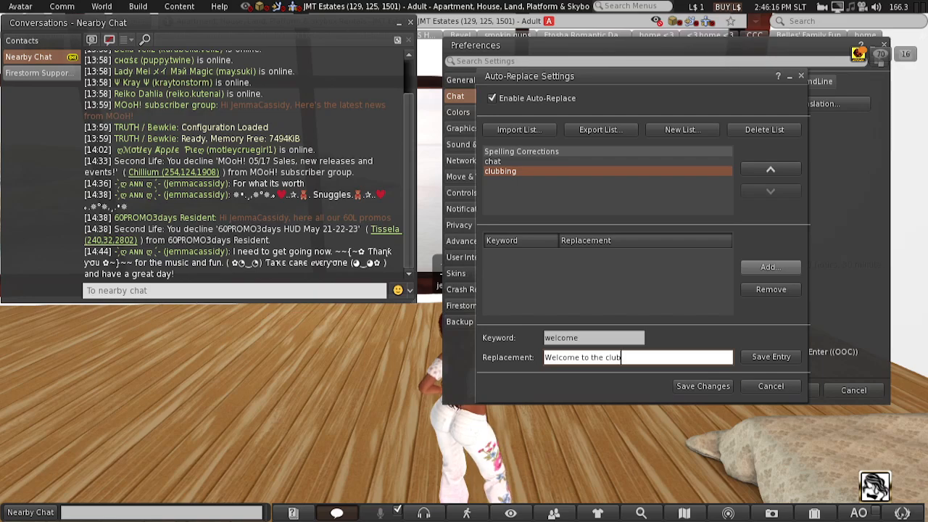
key(BackSpace)
key(BackSpace)
key(BackSpace)
key(BackSpace)
text(party)
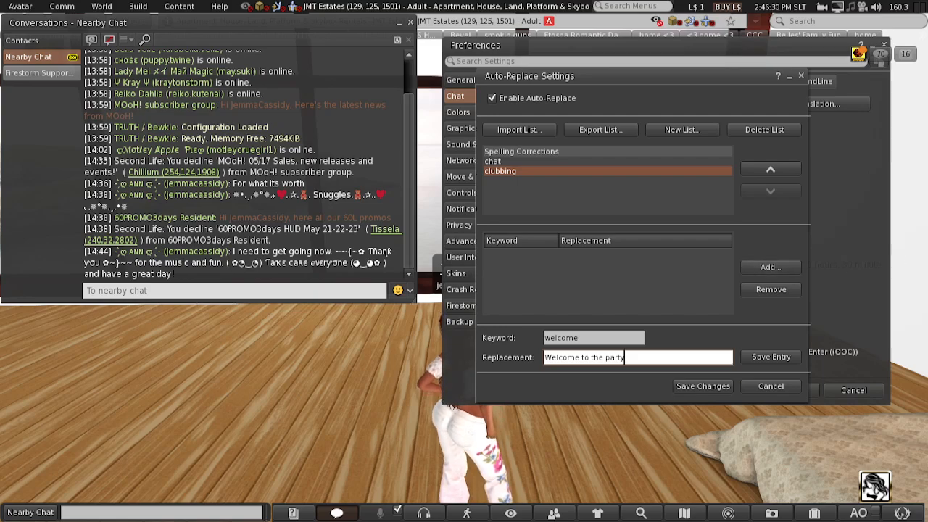
- Add and save a clubbing list entry with the keyword welcome and the replacement "Welcome to the party"
click(773, 270)
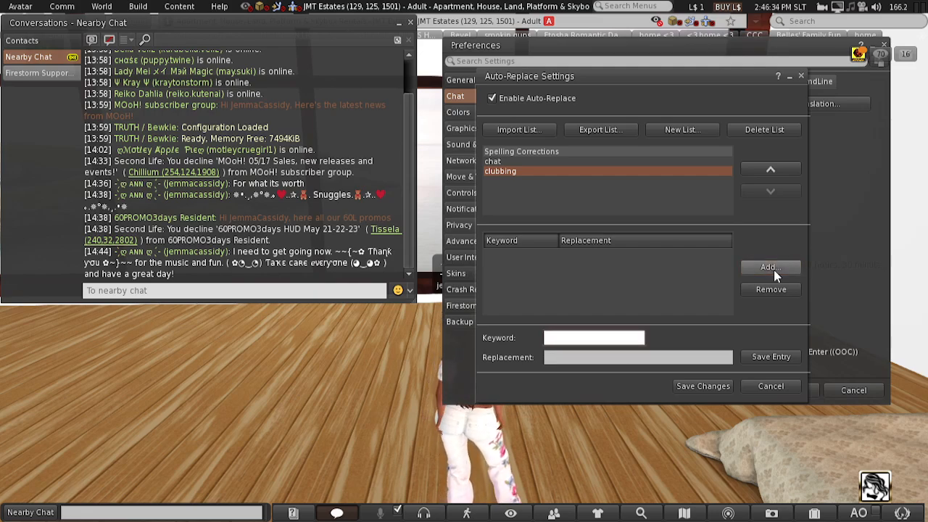
text(welcome)
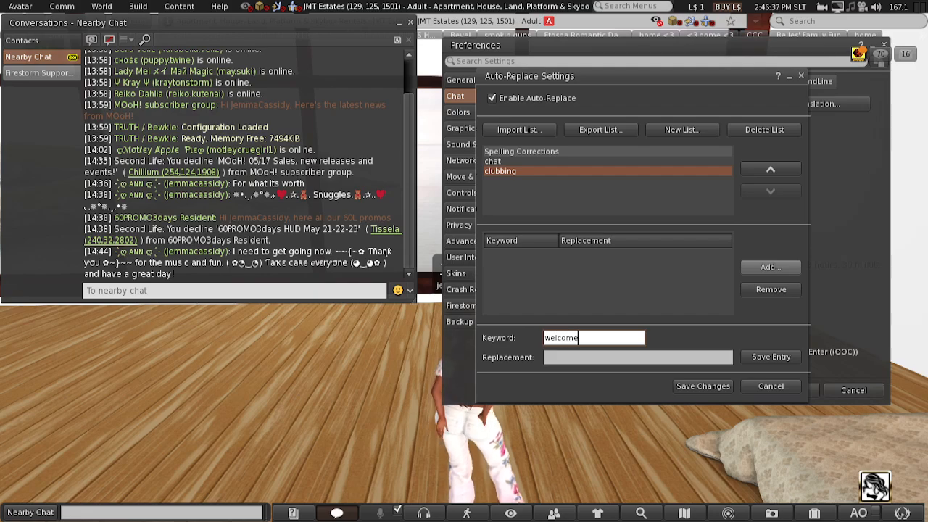
key(Return)
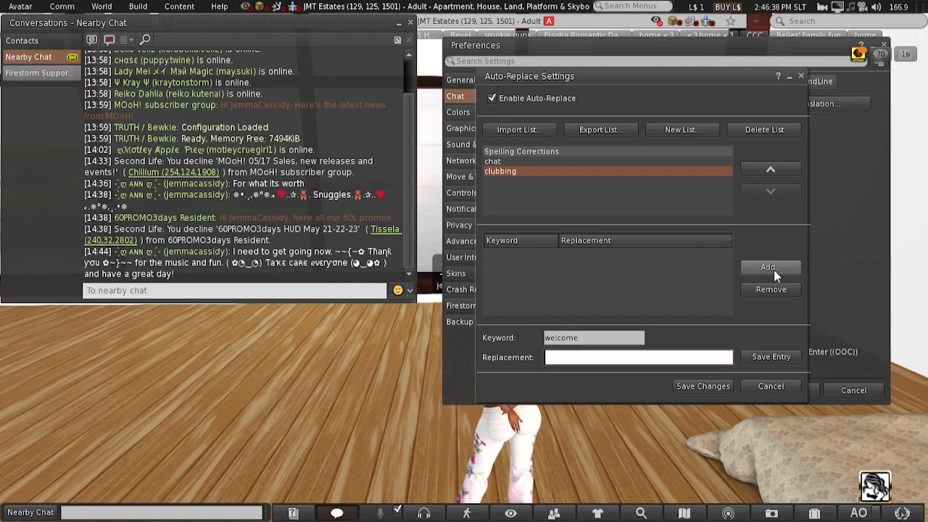
text(Welcome to)
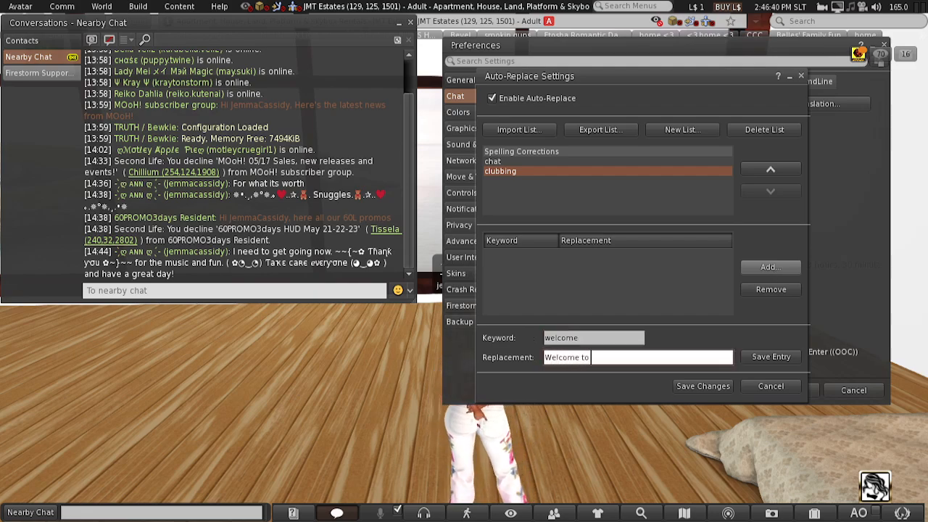
text( the party)
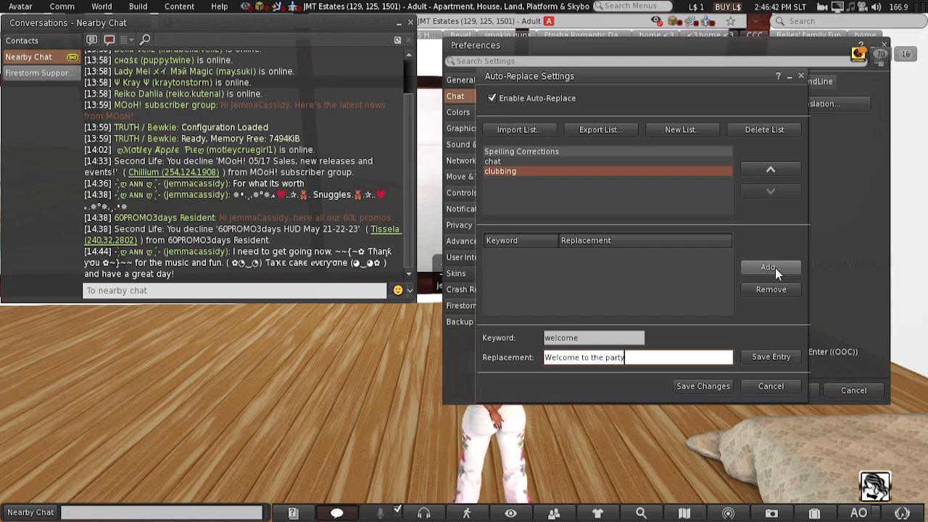
click(778, 359)
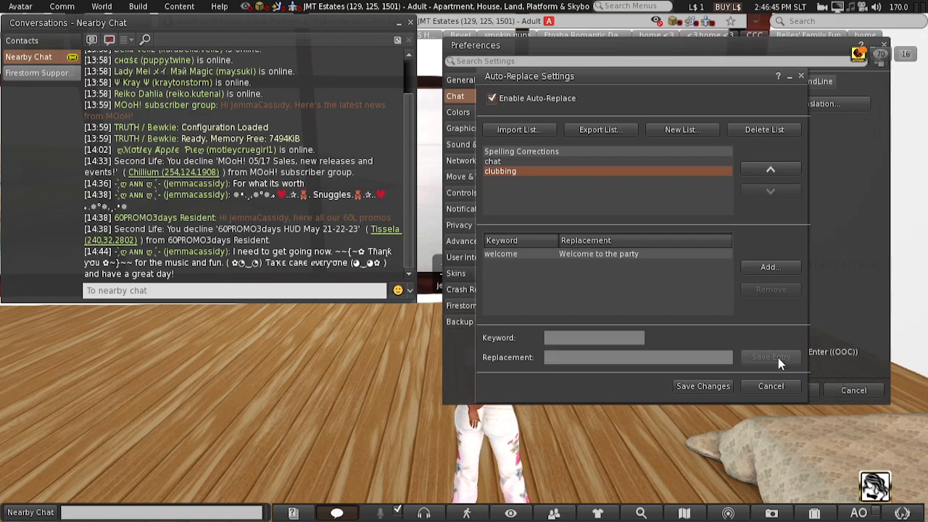
click(769, 268)
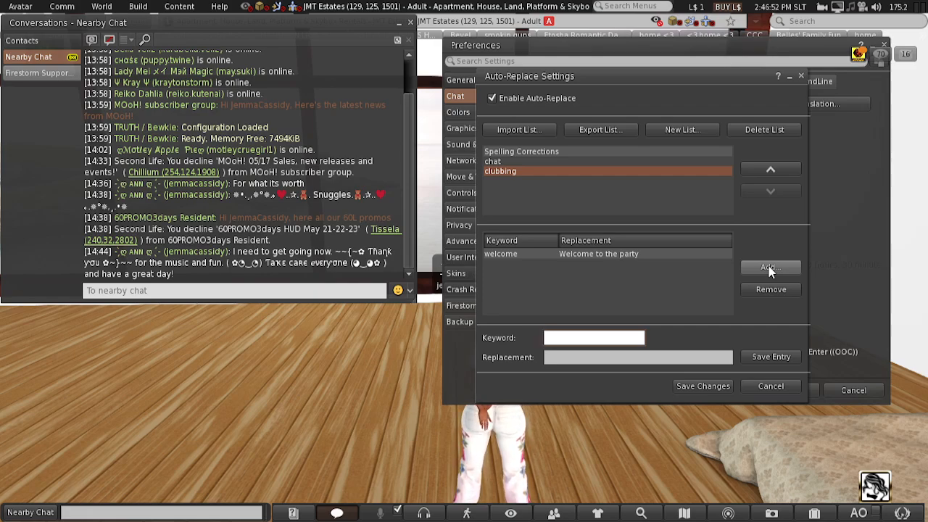
text(gtsy)
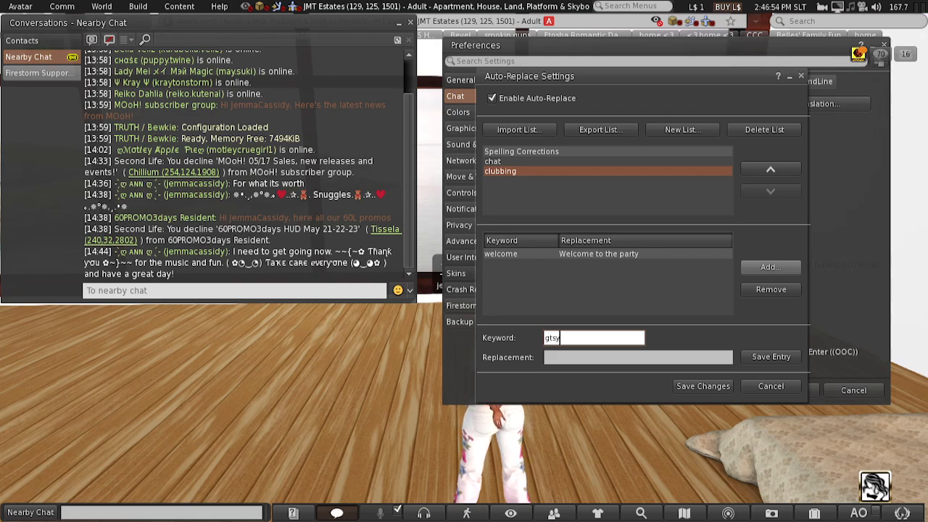
key(Tab)
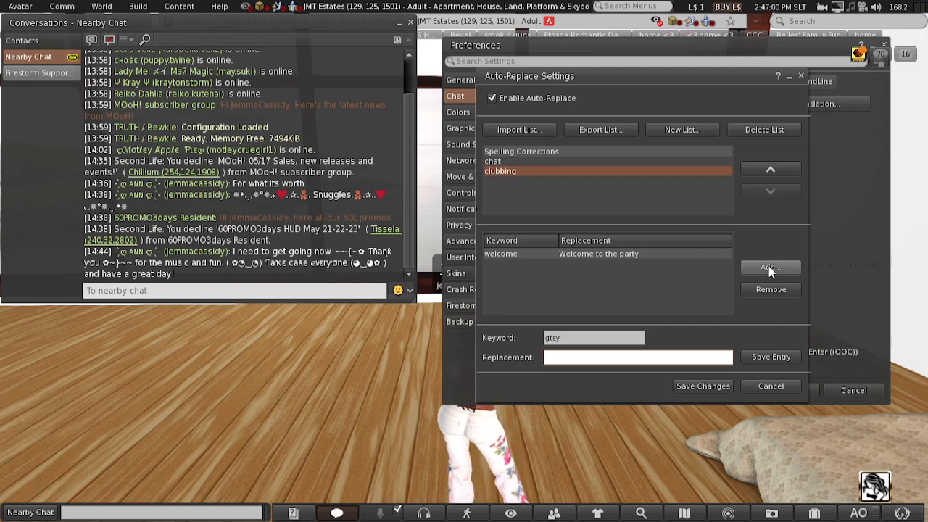
text(good to see you)
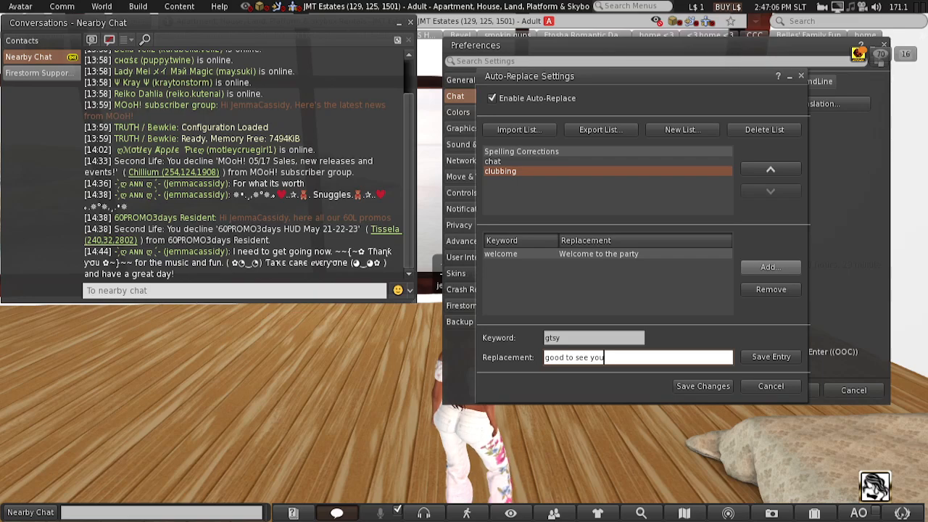
- Add and save a clubbing list entry with the keyword gtsy and the replacement "good to see you."
click(752, 272)
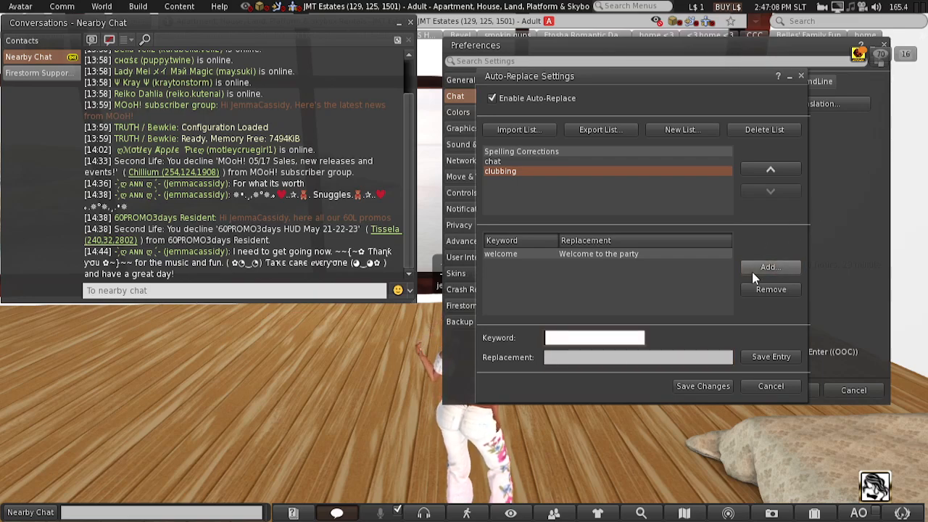
text(gtds)
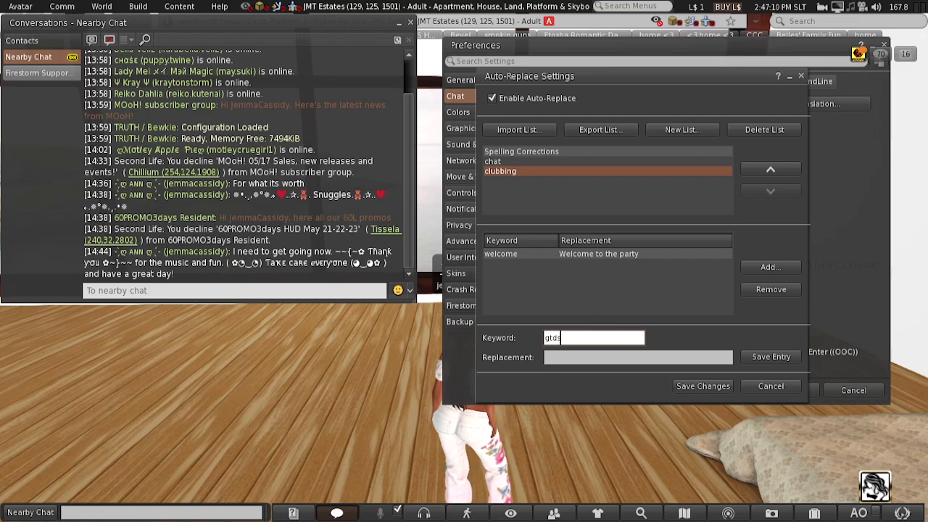
key(BackSpace)
key(BackSpace)
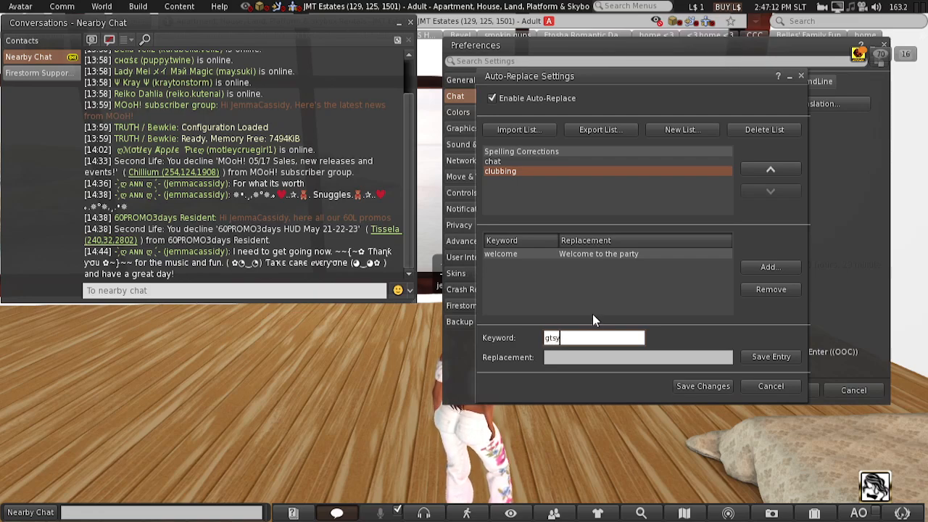
text(sy)
click(585, 357)
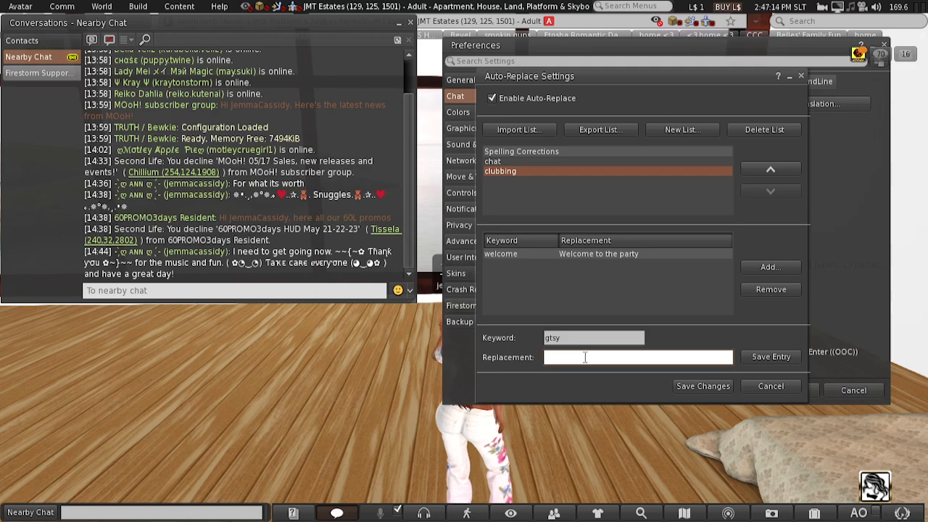
text(good to see)
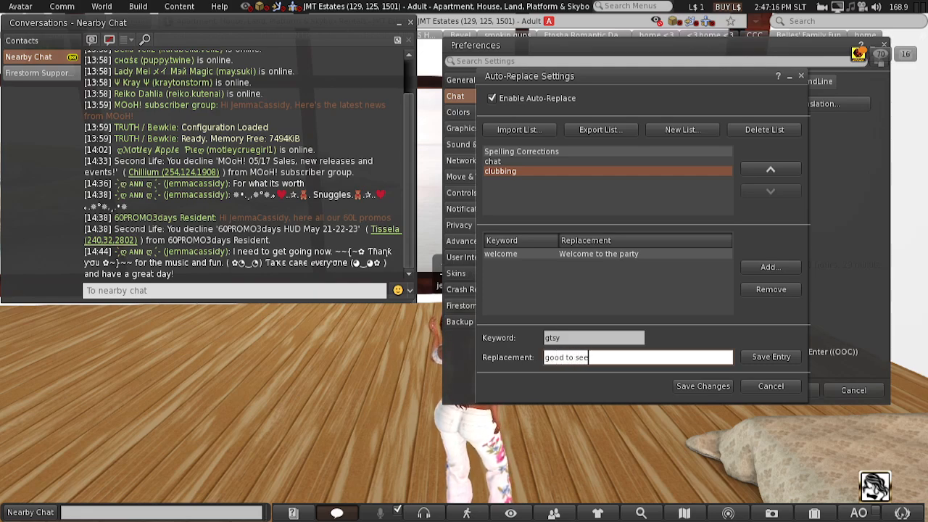
text( you)
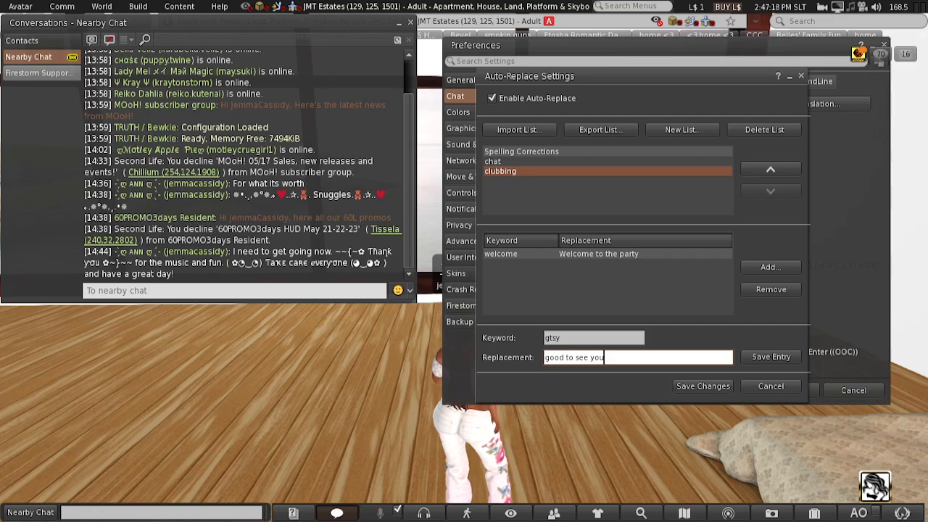
text(.)
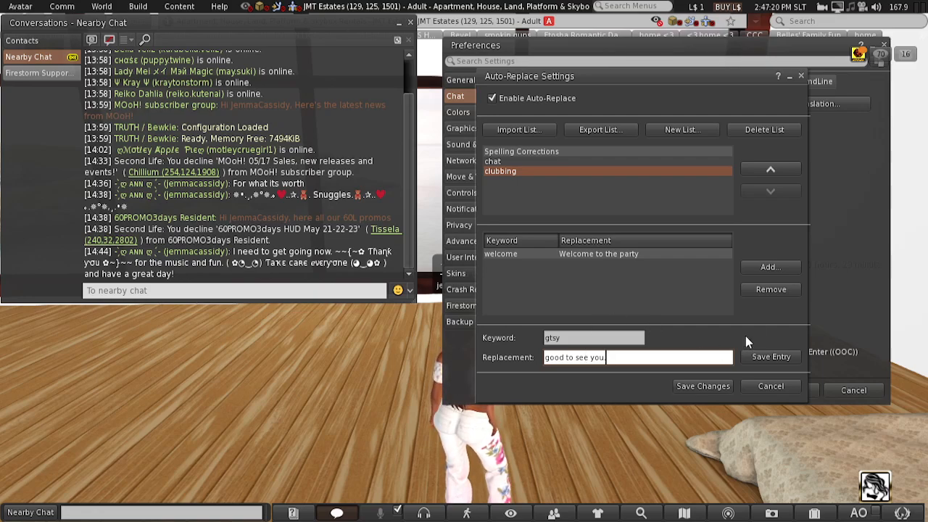
click(759, 360)
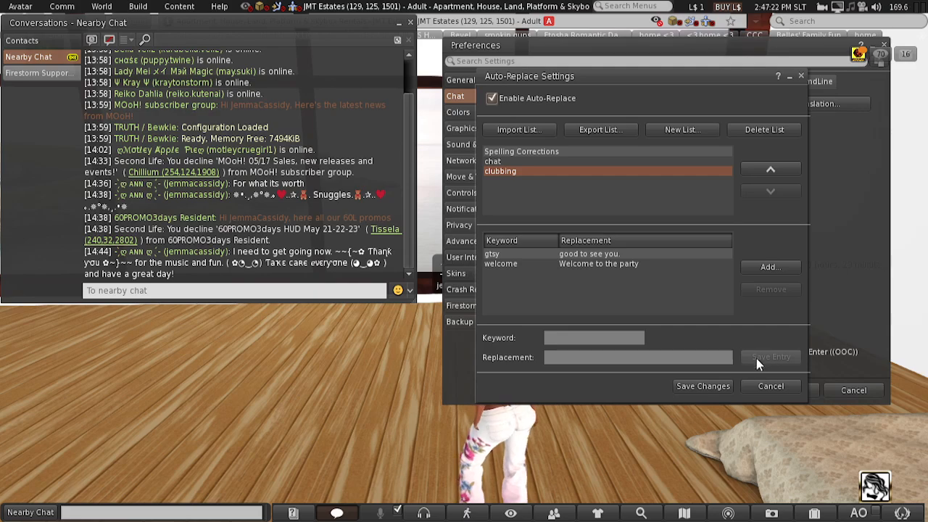
- Add and save a clubbing list entry replacing the keyword come with "come on in and join us on the floor"
click(558, 342)
click(752, 268)
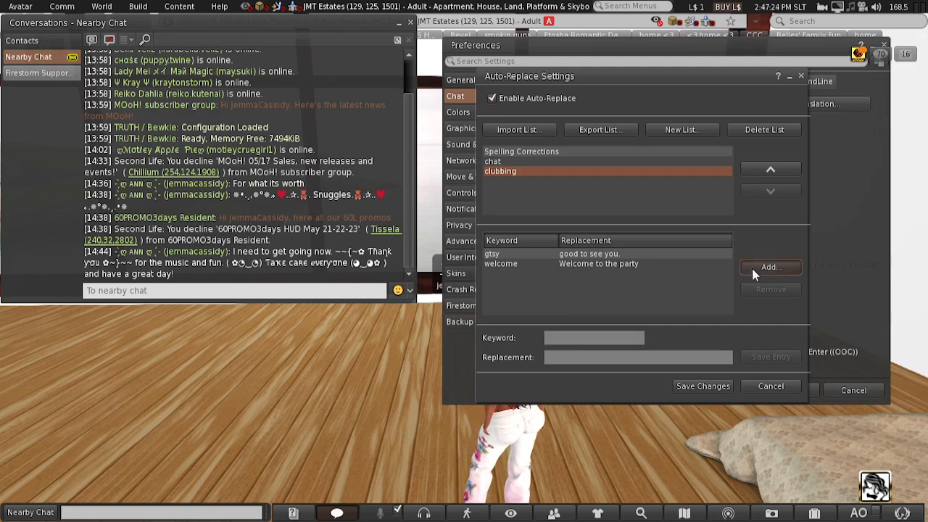
text(come)
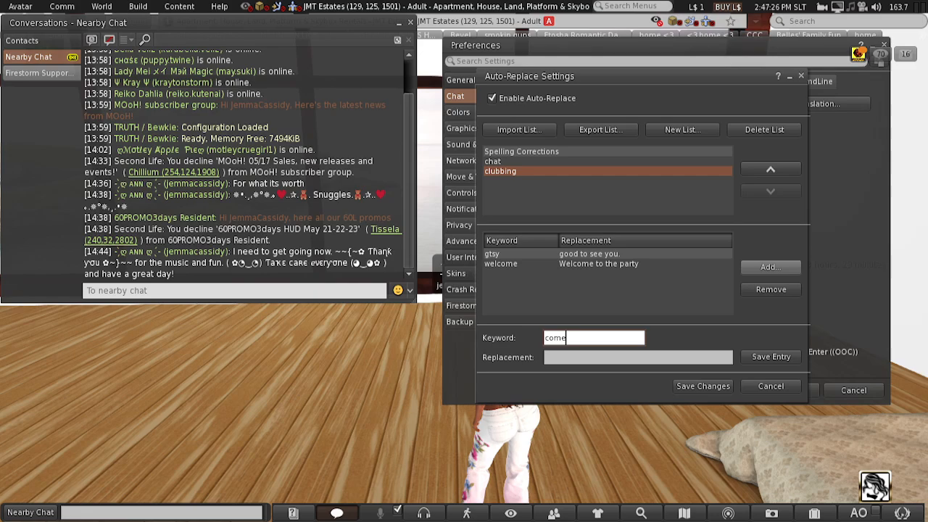
key(Tab)
text(come)
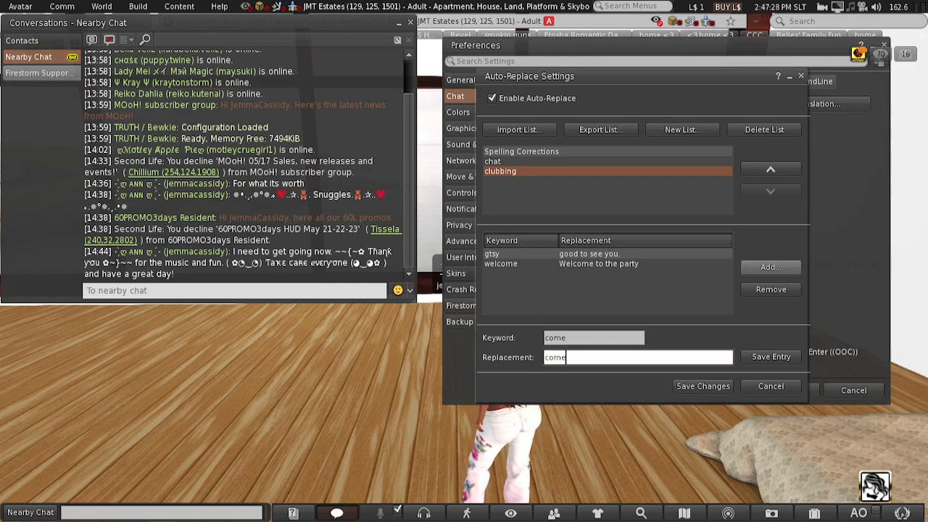
text( on in and en)
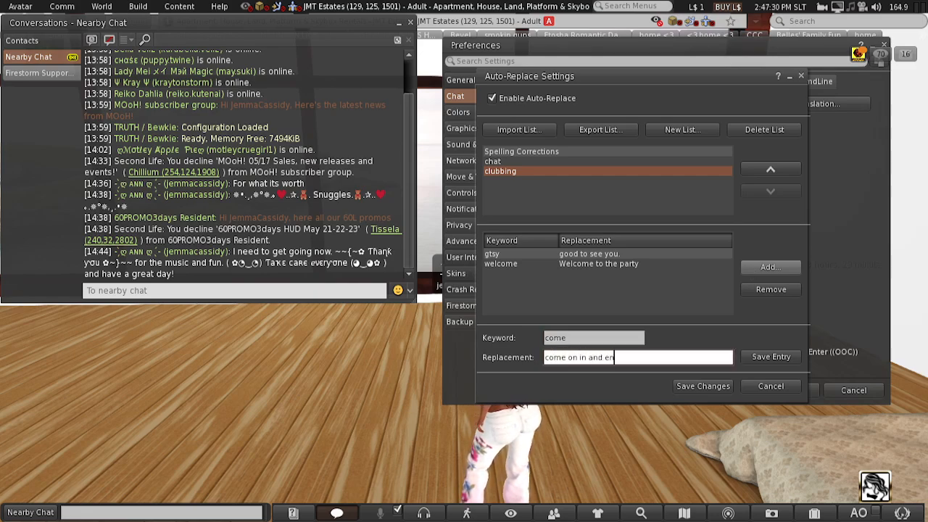
key(BackSpace)
key(BackSpace)
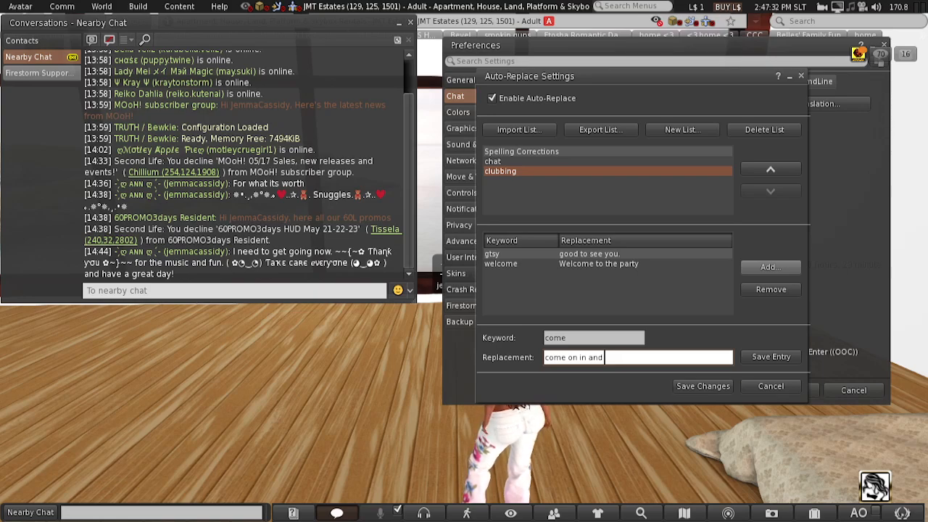
text(join on)
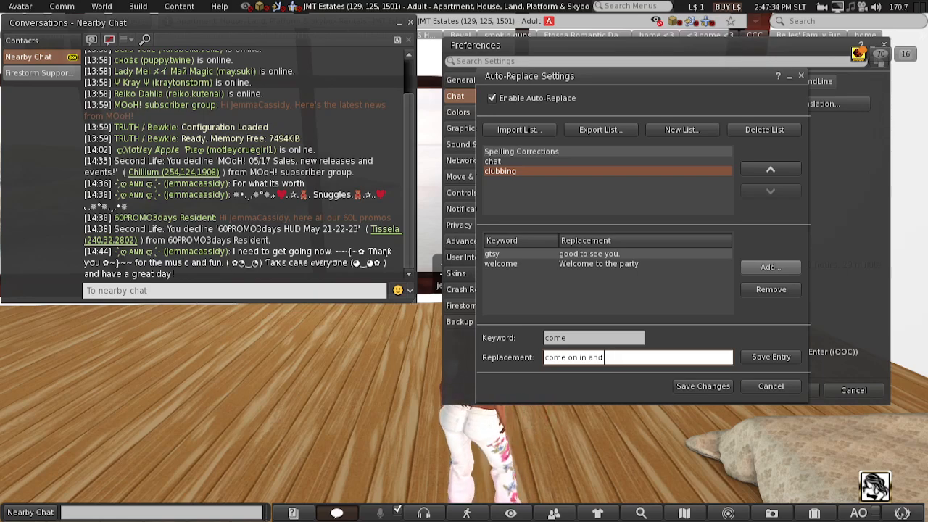
key(BackSpace)
key(BackSpace)
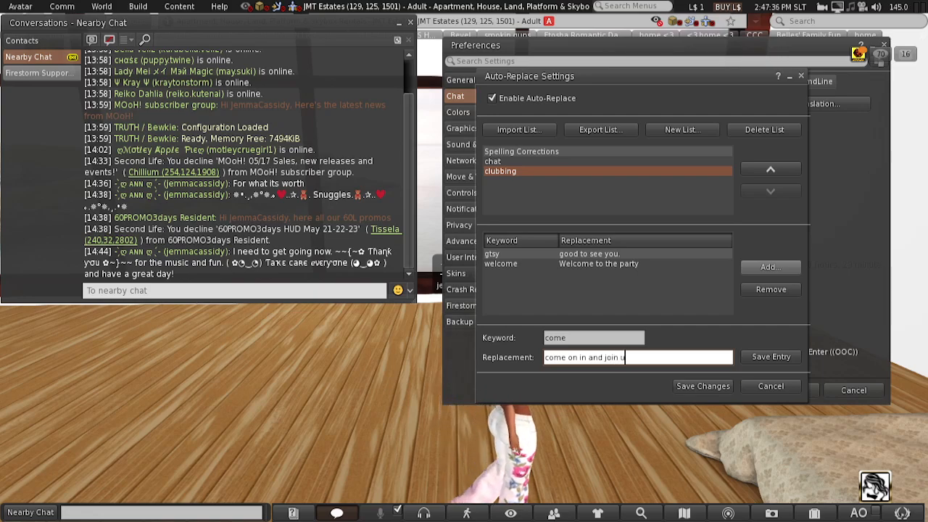
text(us on the floor)
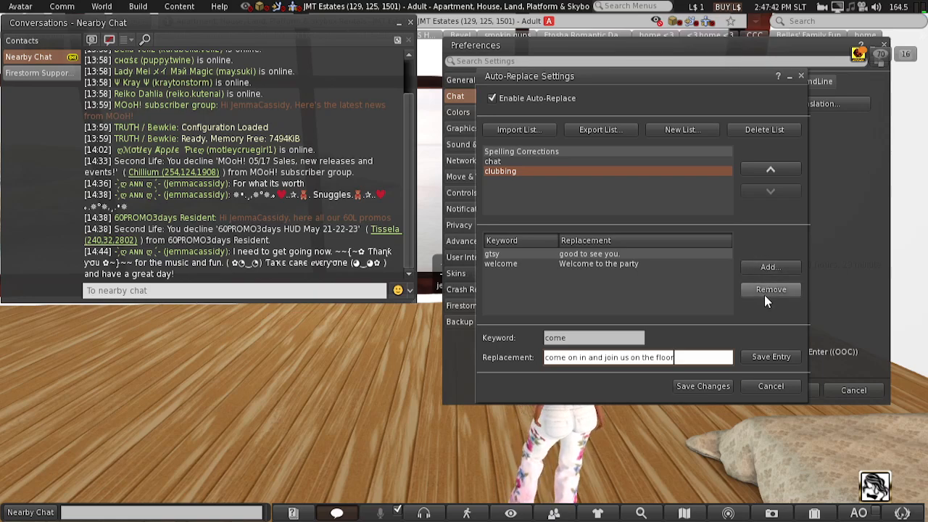
click(767, 356)
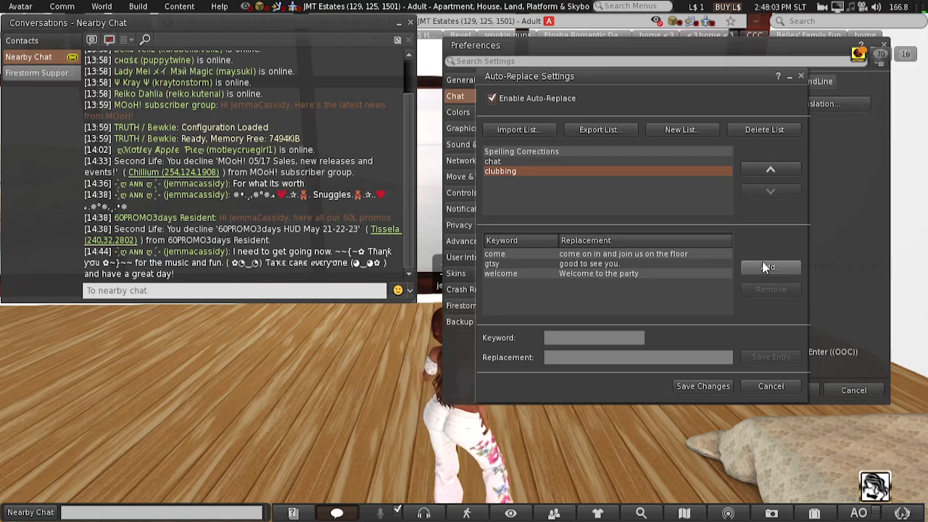
- Capitalize the come entry's replacement as "Come on in and join us on the floor", save the entry and save the Auto-Replace changes
click(646, 257)
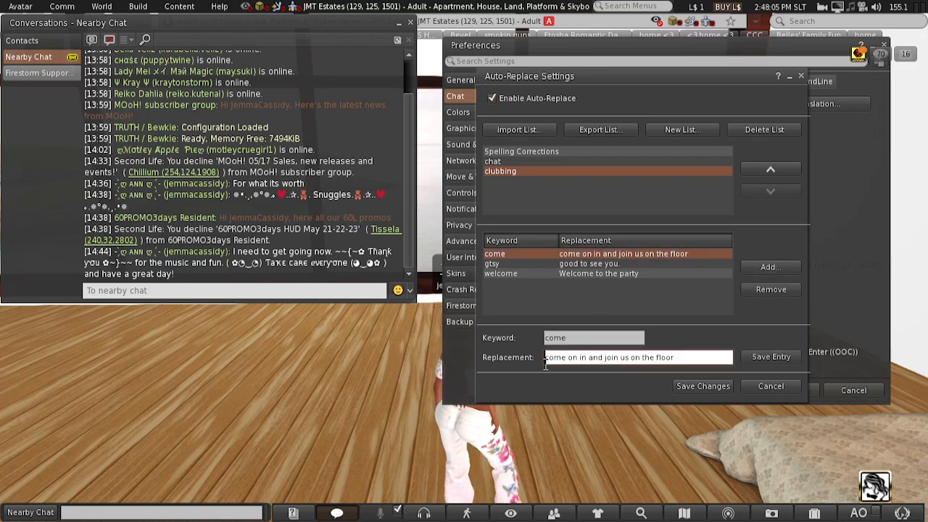
drag(546, 364, 550, 365)
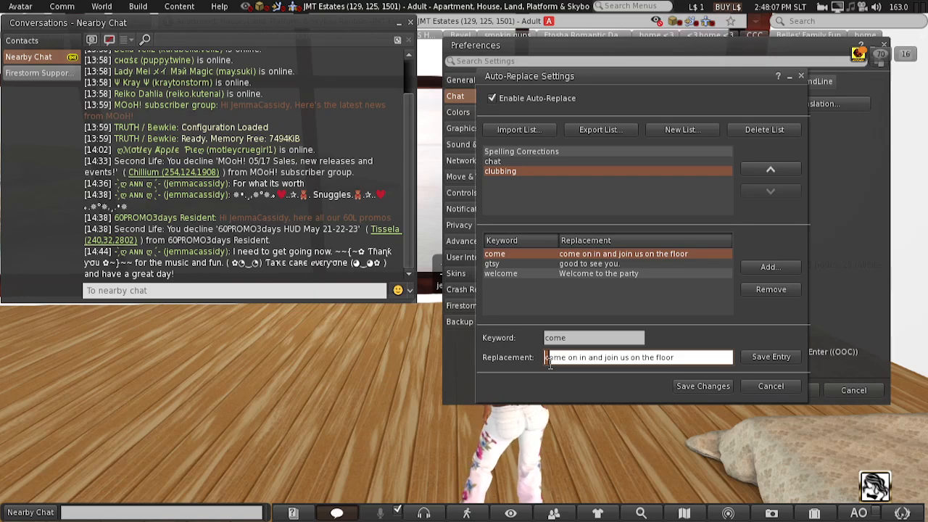
text(C)
click(769, 356)
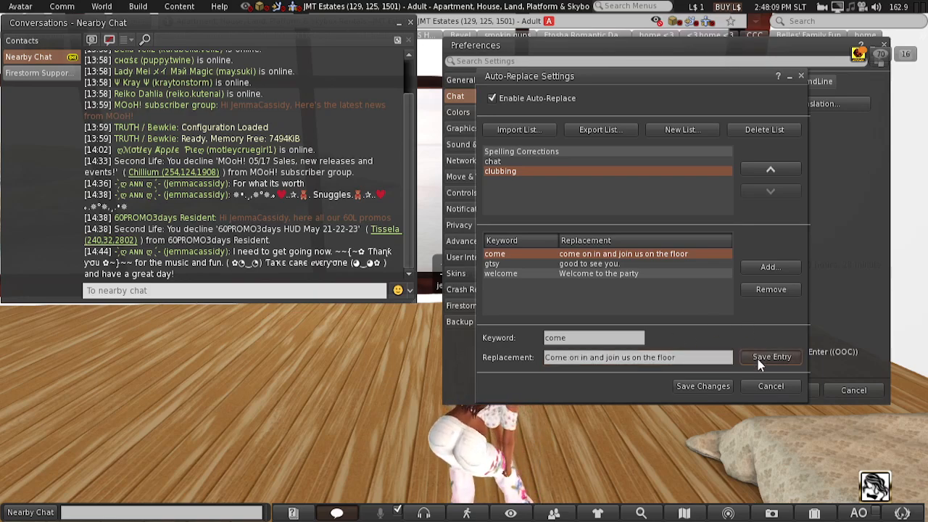
click(691, 386)
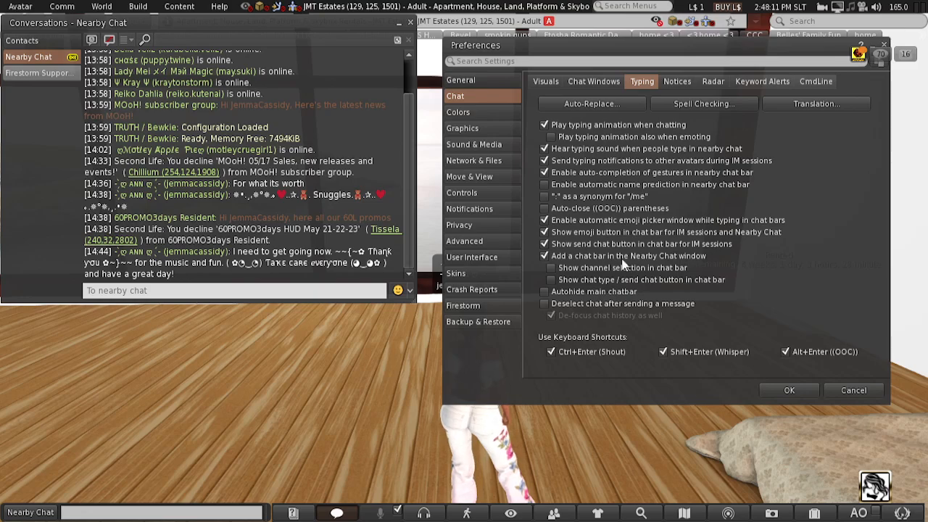
- Reopen the clubbing list for reference and draft a nearby chat message with the welcome shortcut, a person's first name and an exclamation mark
click(583, 107)
click(283, 294)
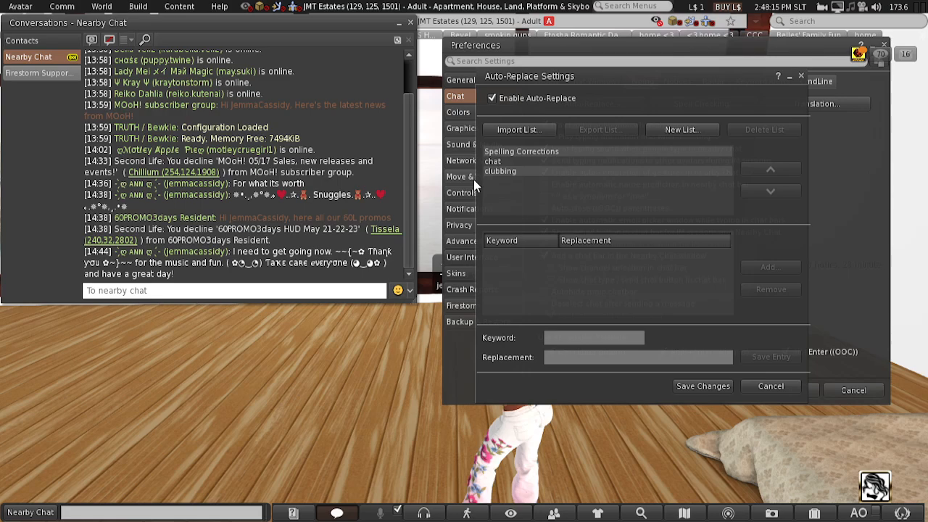
click(529, 173)
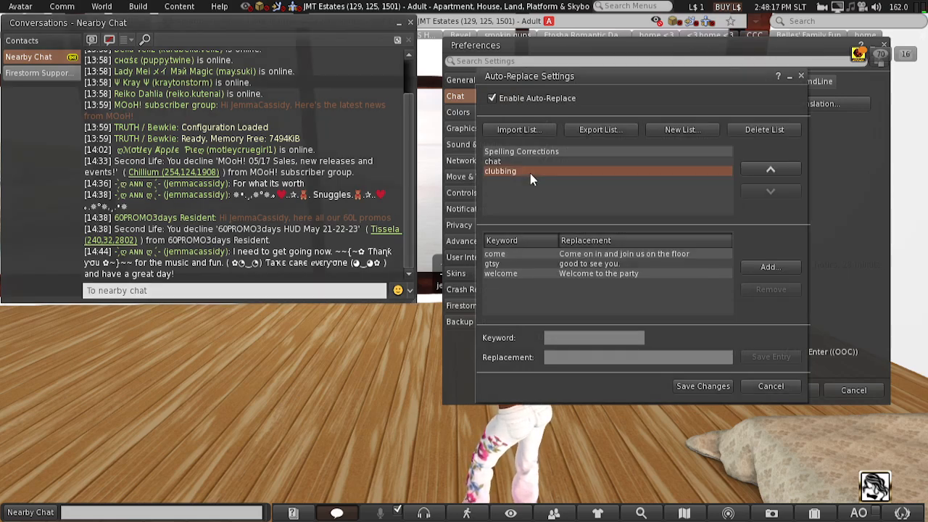
click(313, 289)
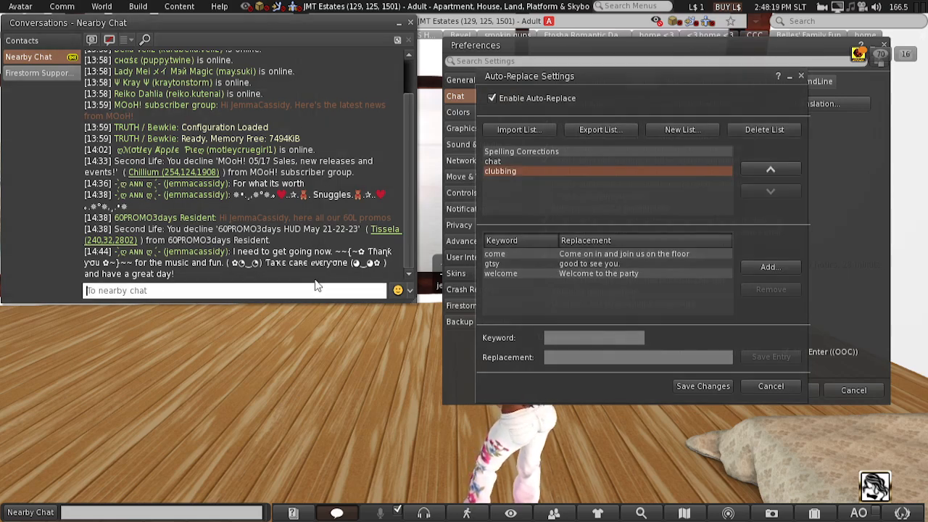
text(we)
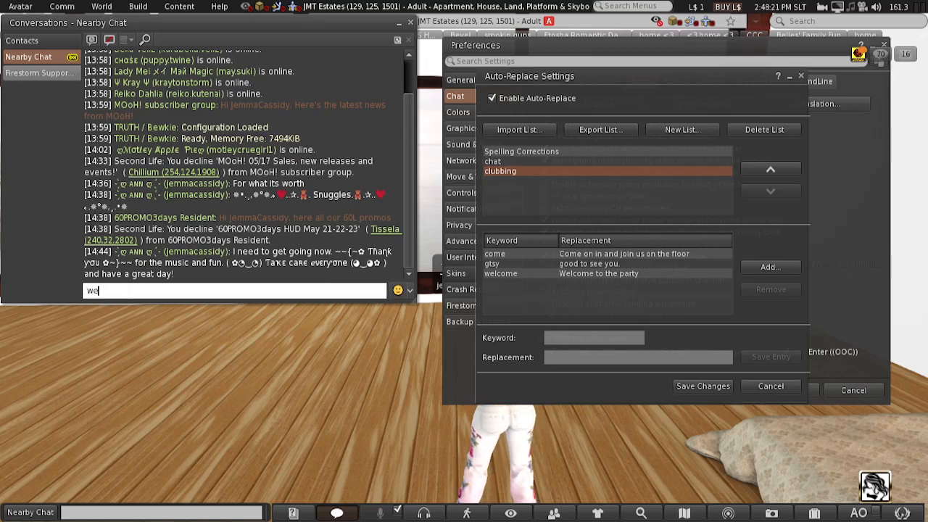
text(lcome to the party)
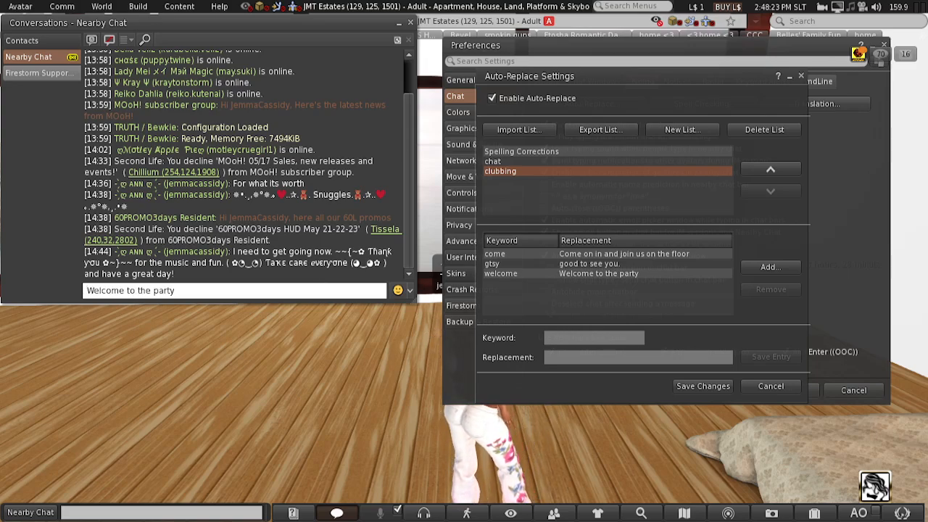
text(je)
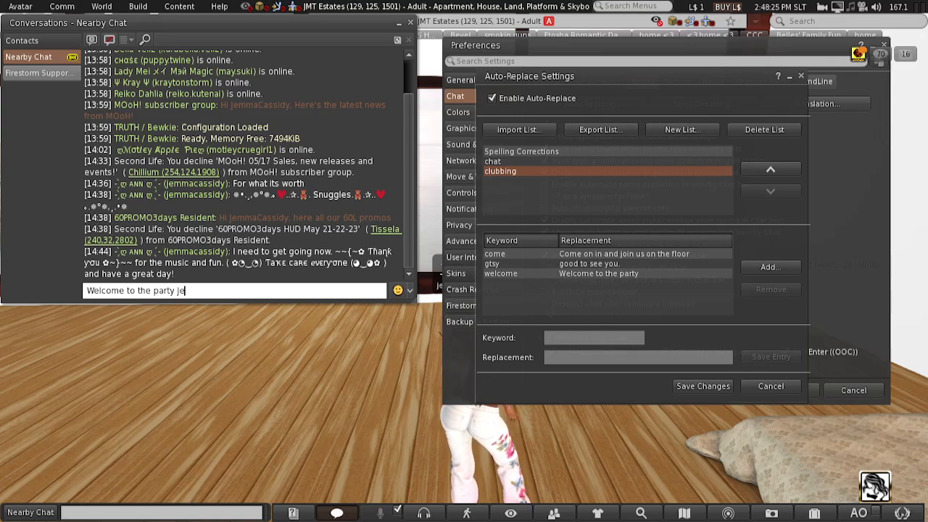
text(mma)
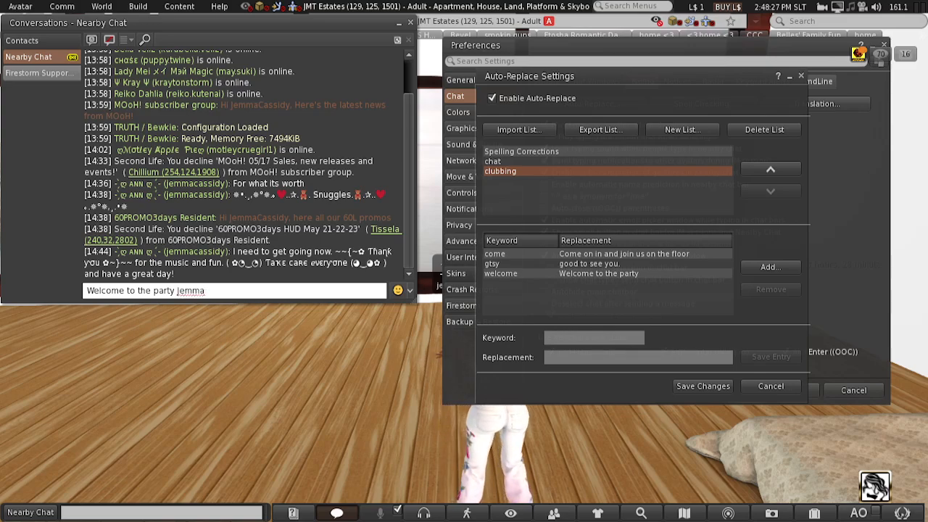
text(!)
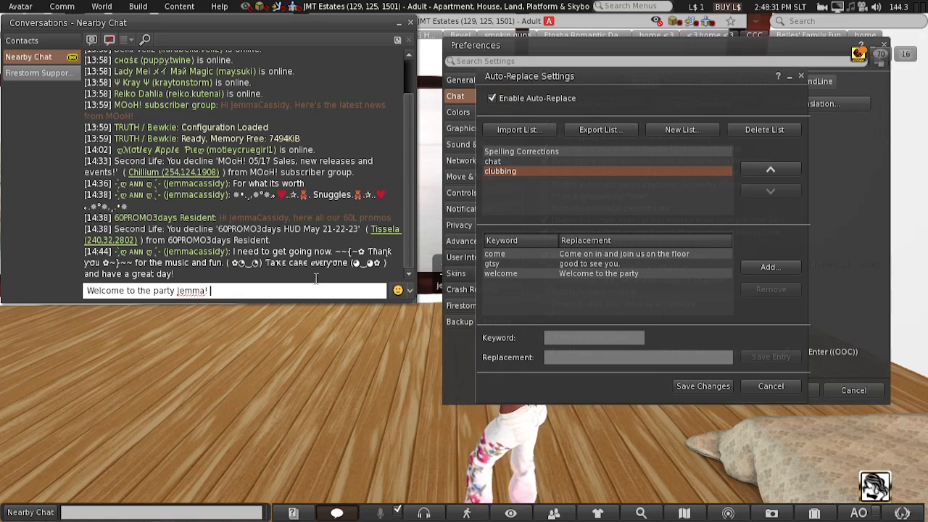
- Replace the first name in the drafted party greeting with a different person's first name, keeping the exclamation mark
key(BackSpace)
key(BackSpace)
key(BackSpace)
key(BackSpace)
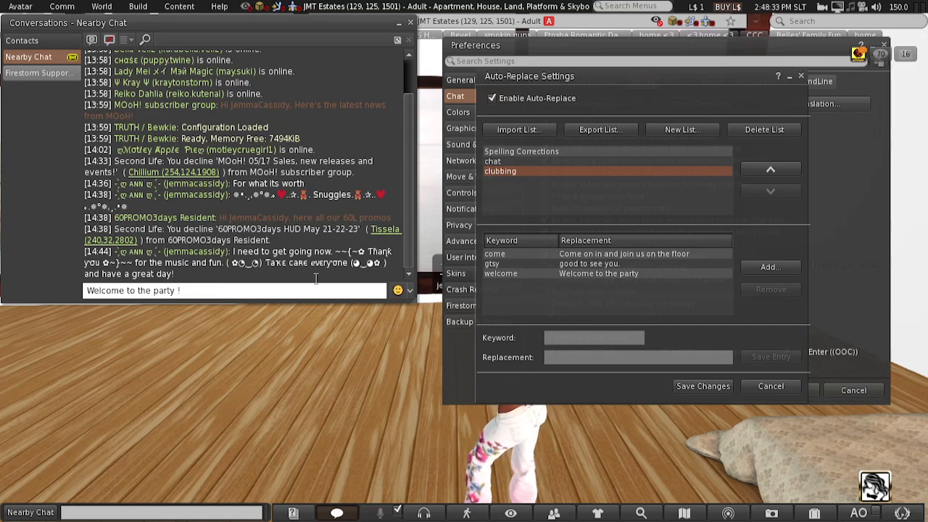
text(Ann)
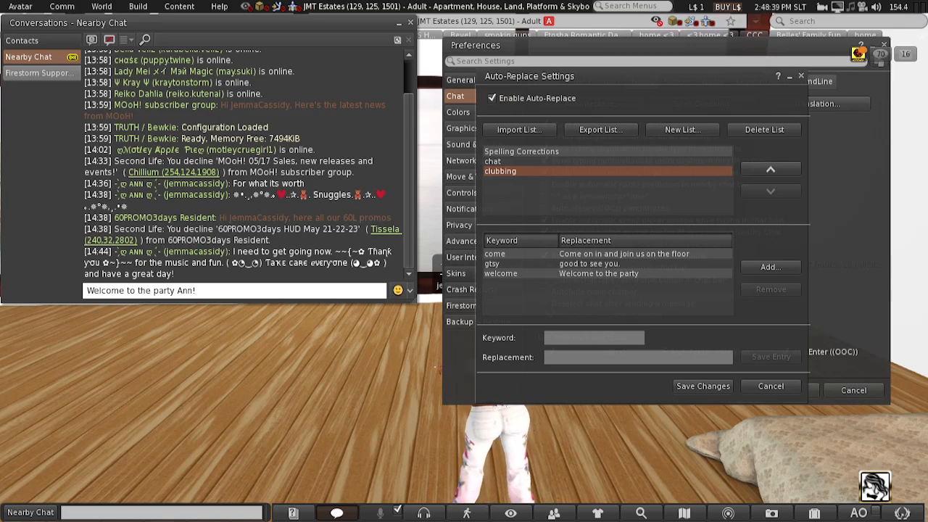
- Extend the chat draft with "It's good to see you." using gtsy and "Come on in and join us on the floor!" using come
text(gtsy)
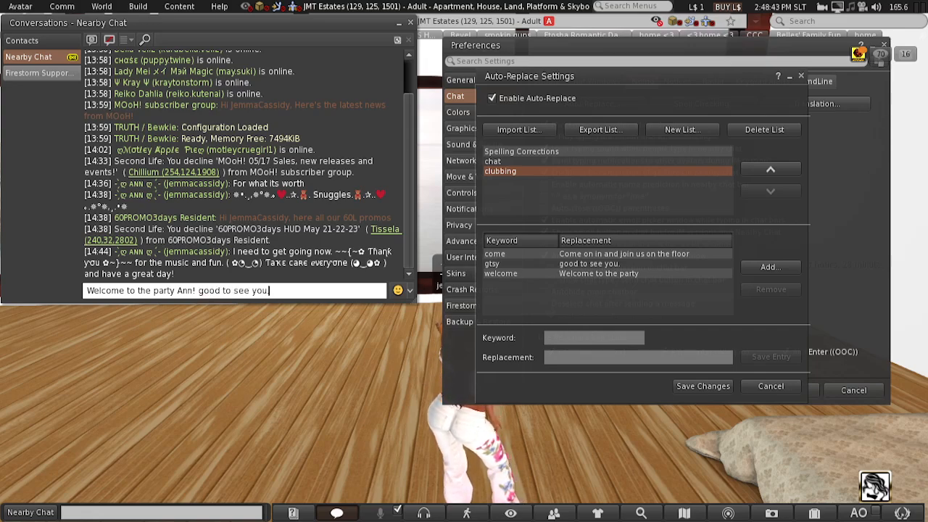
click(198, 290)
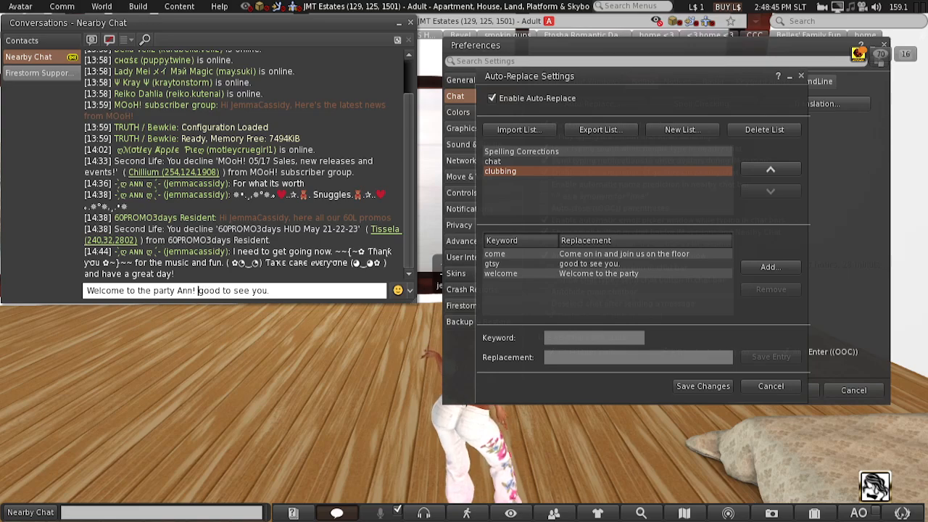
text(It's)
click(286, 290)
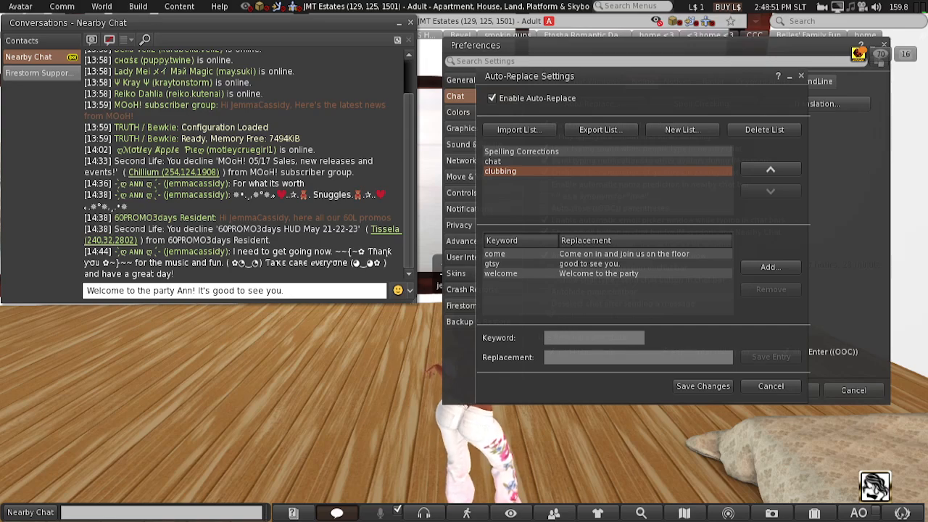
text(Come on in and join us on the floor)
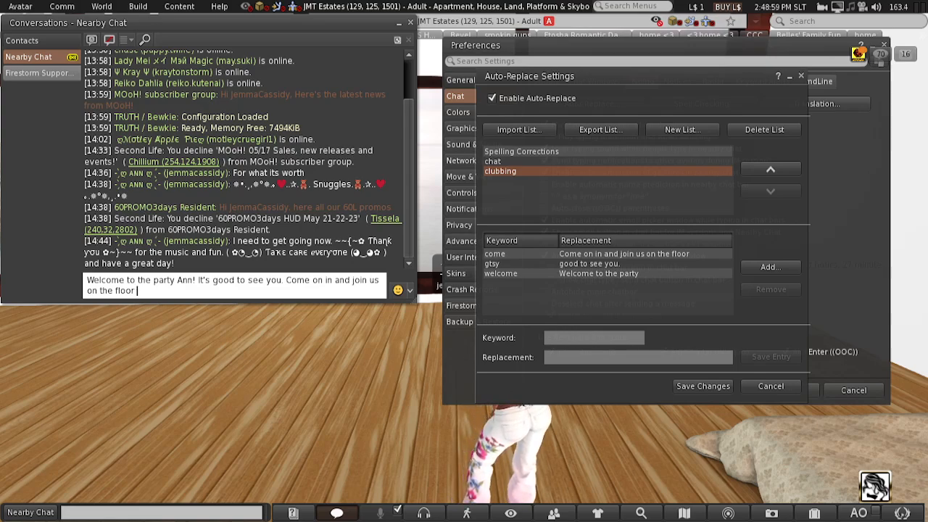
text(!)
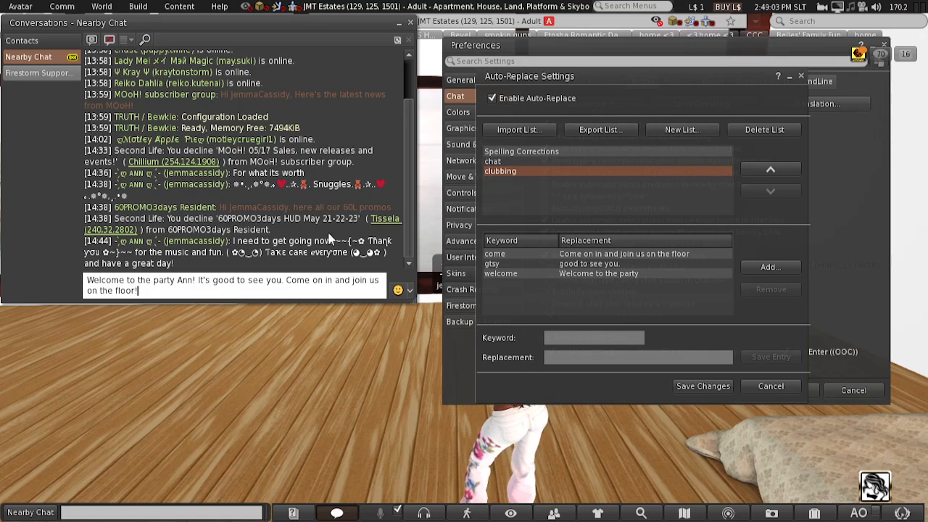
- Add an exclamation mark to the end of the come entry's replacement, then save the entry and the Auto-Replace changes
click(606, 253)
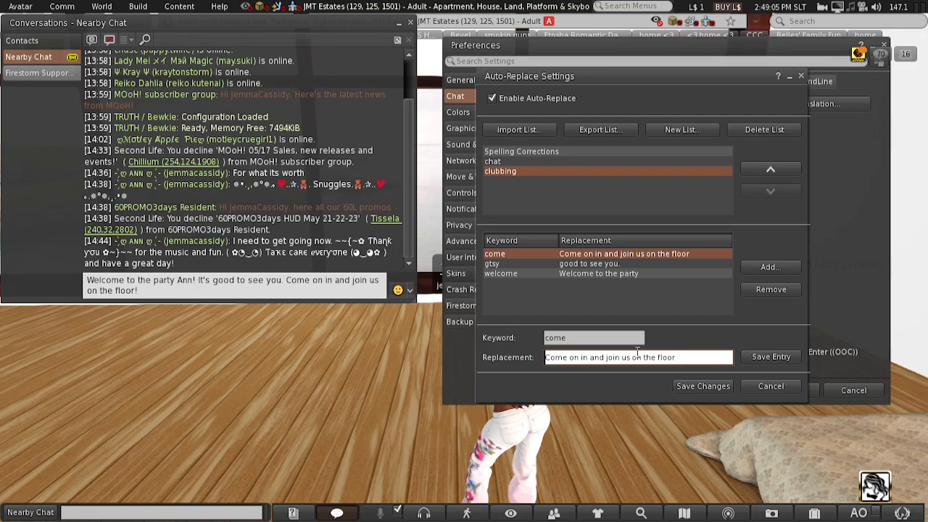
click(694, 360)
text(!)
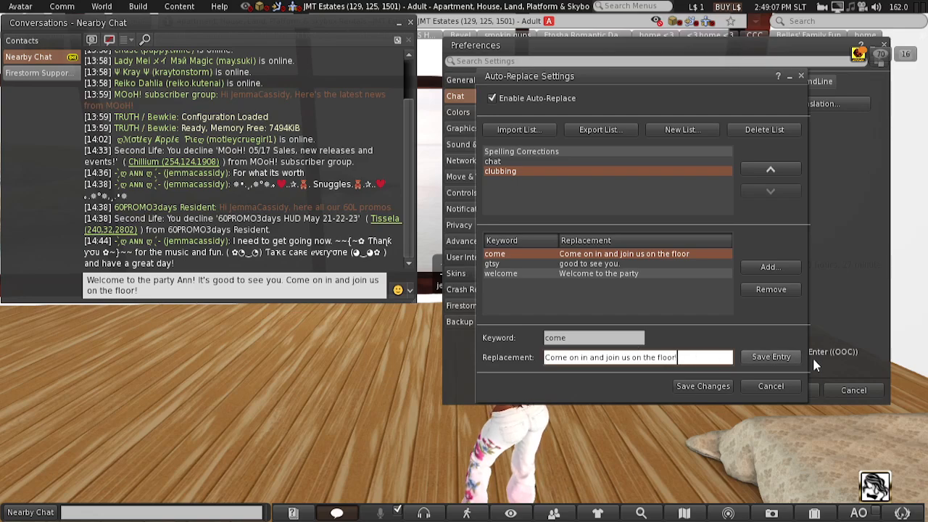
click(765, 359)
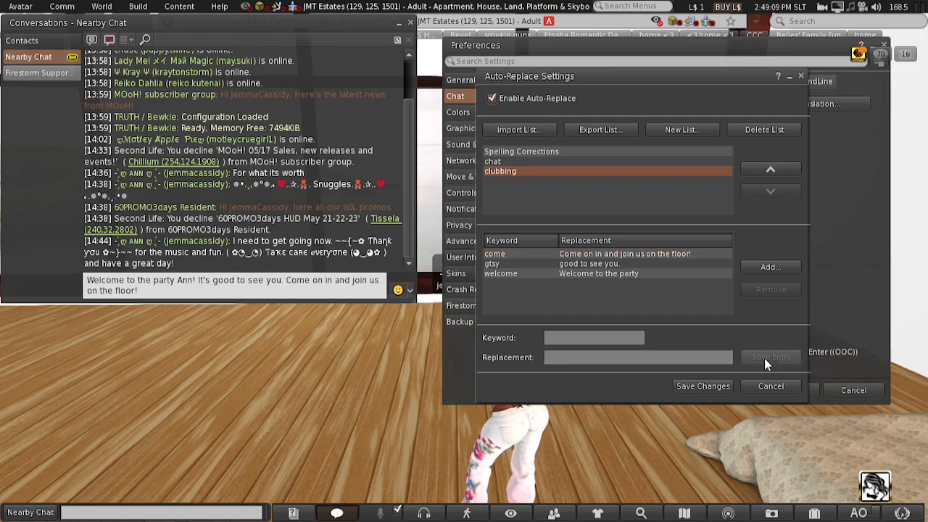
click(702, 386)
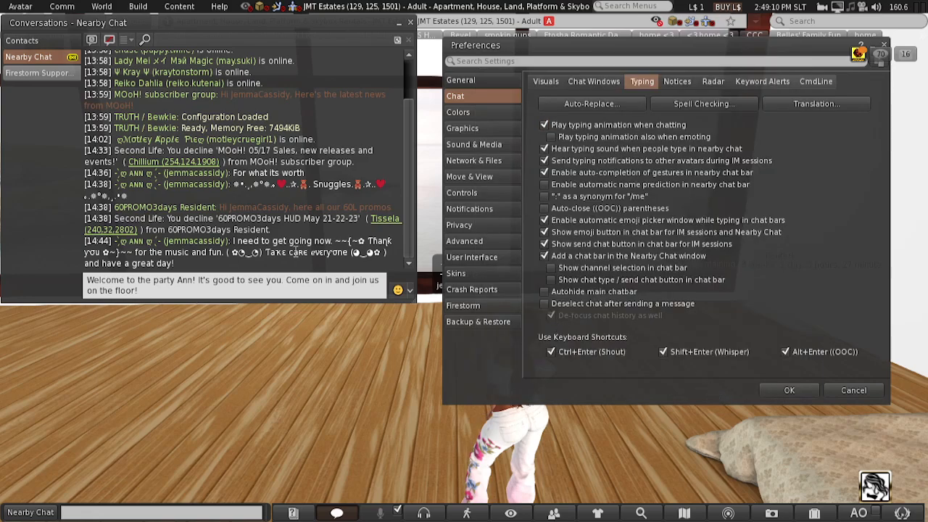
- Replace the draft's last sentence by using the come shortcut again, and send the full greeting to nearby chat
click(251, 291)
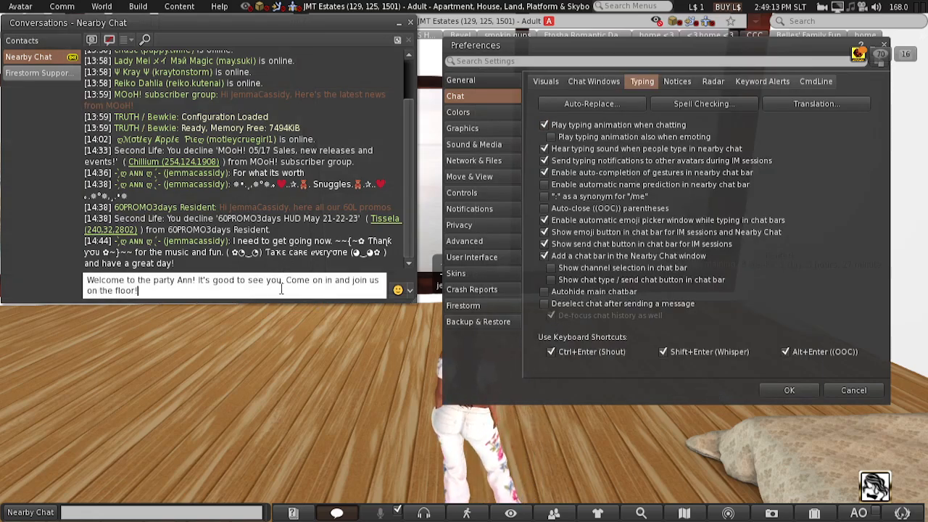
drag(284, 279, 329, 300)
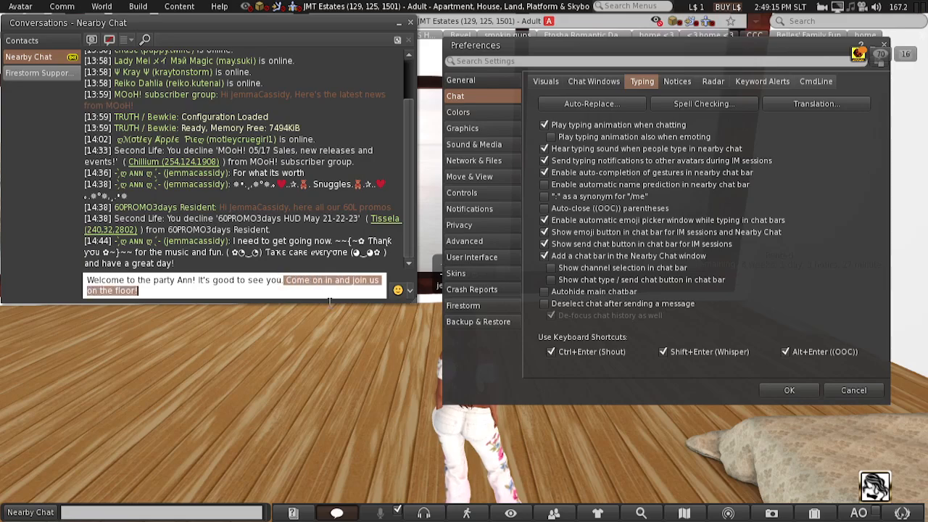
key(BackSpace)
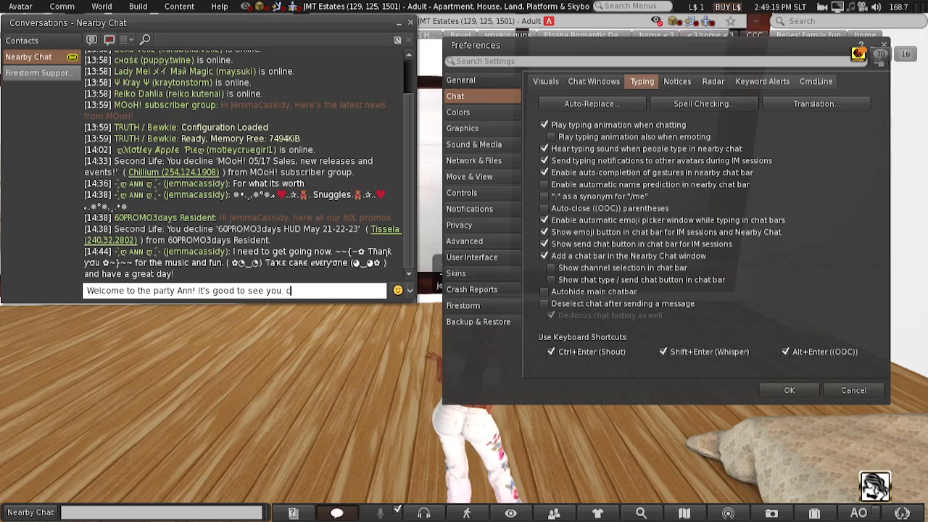
text(ome on in and join us on the floor!)
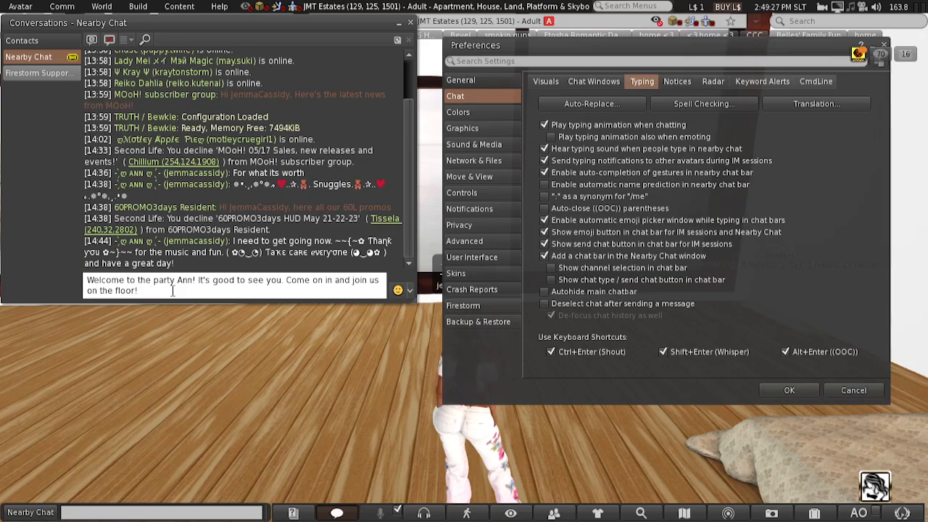
key(Return)
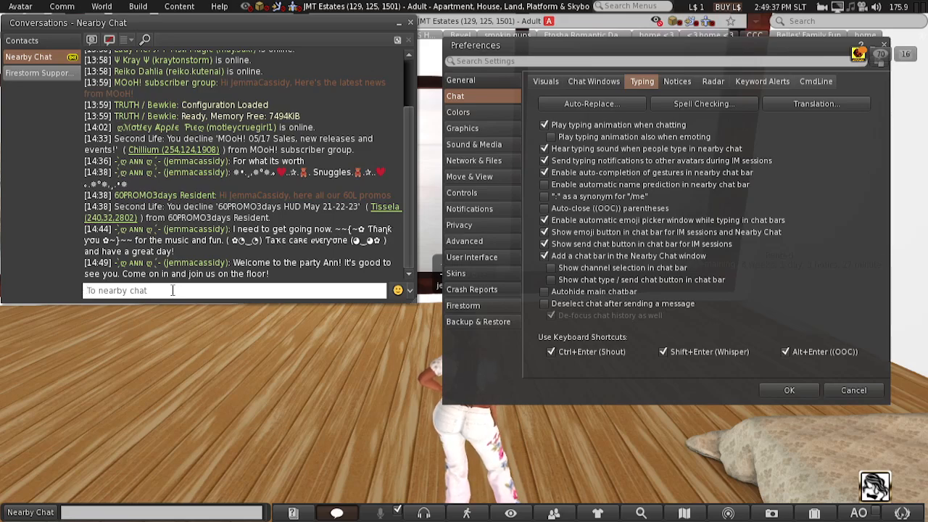
- Reopen the Auto-Replace settings, move the window over the conversations, and view the entries of the clubbing and chat lists
click(569, 106)
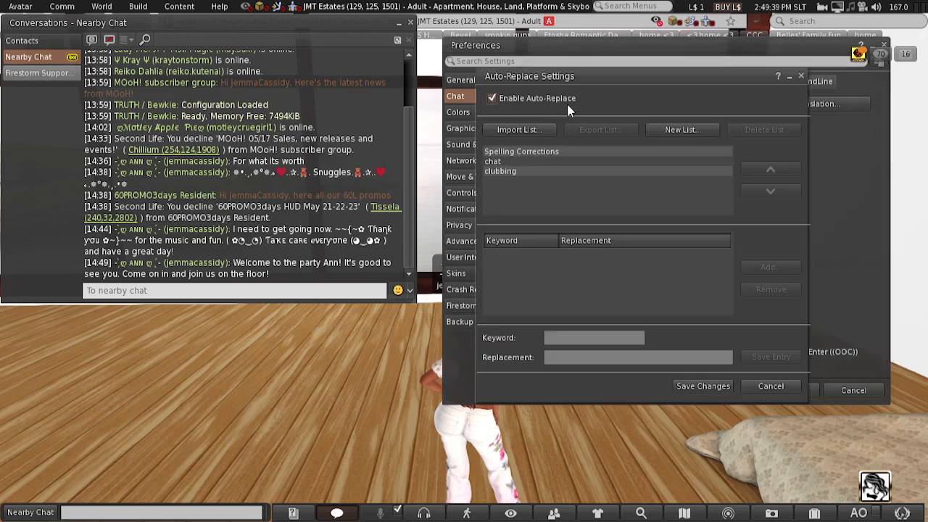
drag(554, 77, 406, 41)
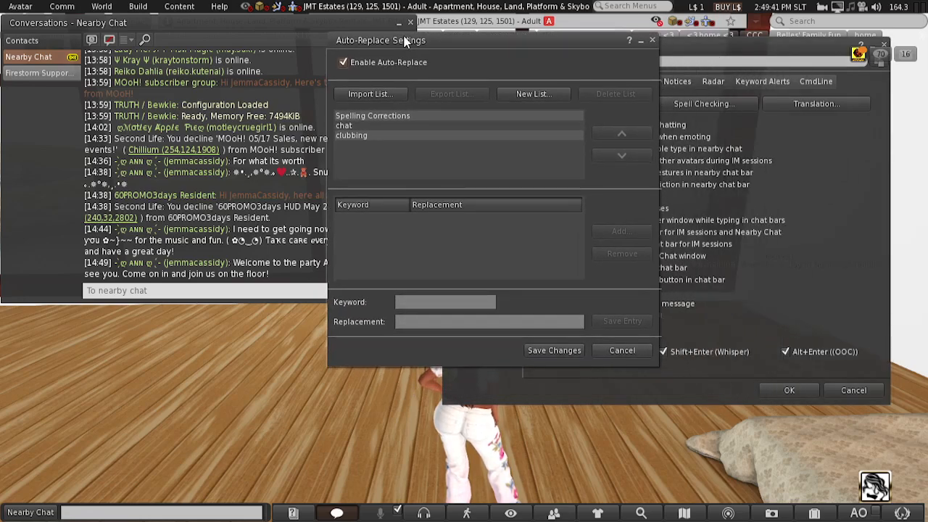
click(388, 137)
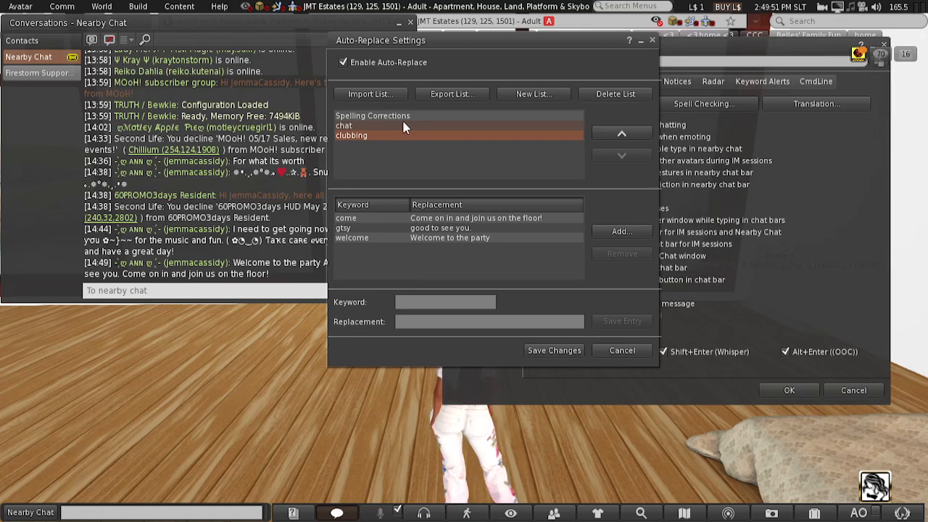
click(404, 127)
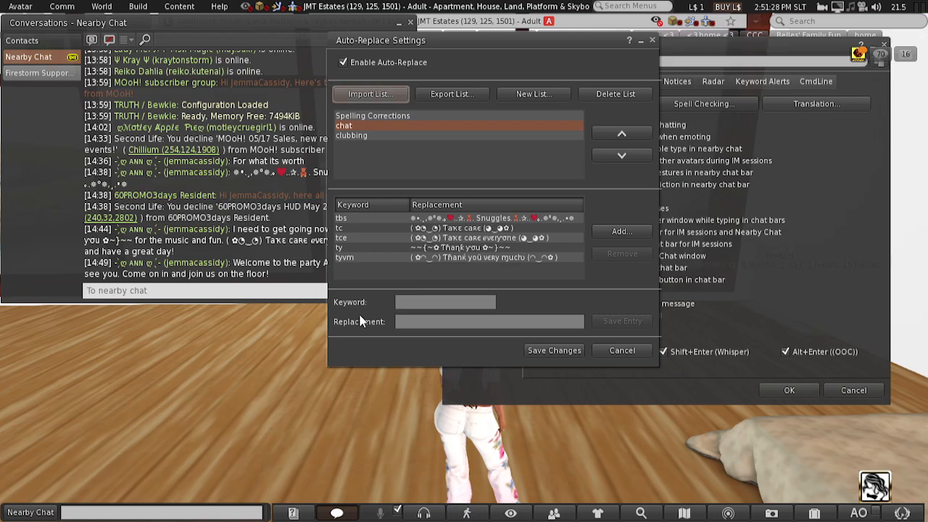
click(358, 126)
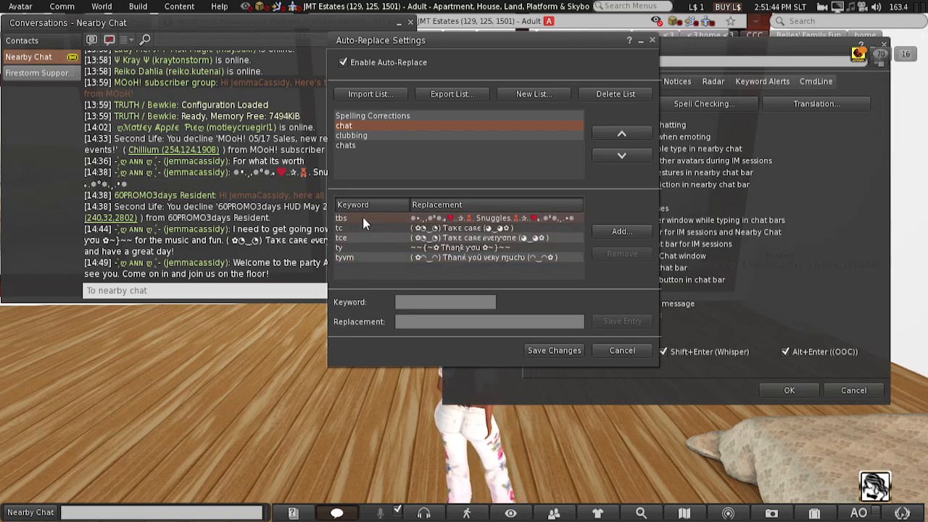
- Look through all keywords and replacements in the chats list, from its first entry to its last and back
click(356, 146)
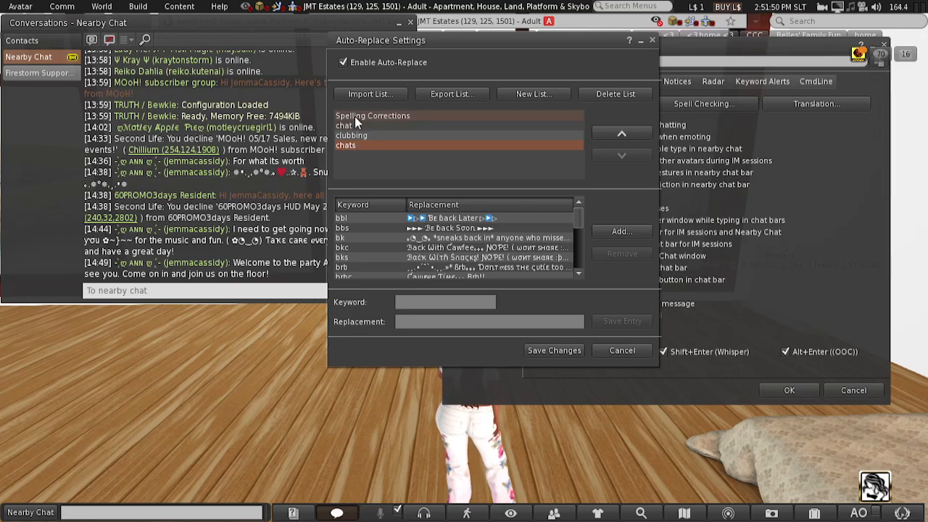
scroll(392, 269, down, 1)
scroll(392, 269, down, 3)
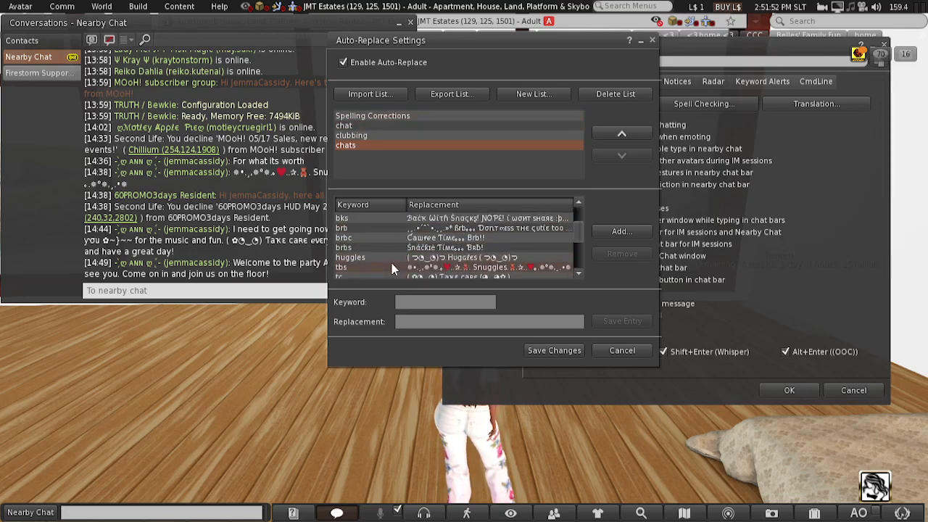
scroll(391, 269, down, 2)
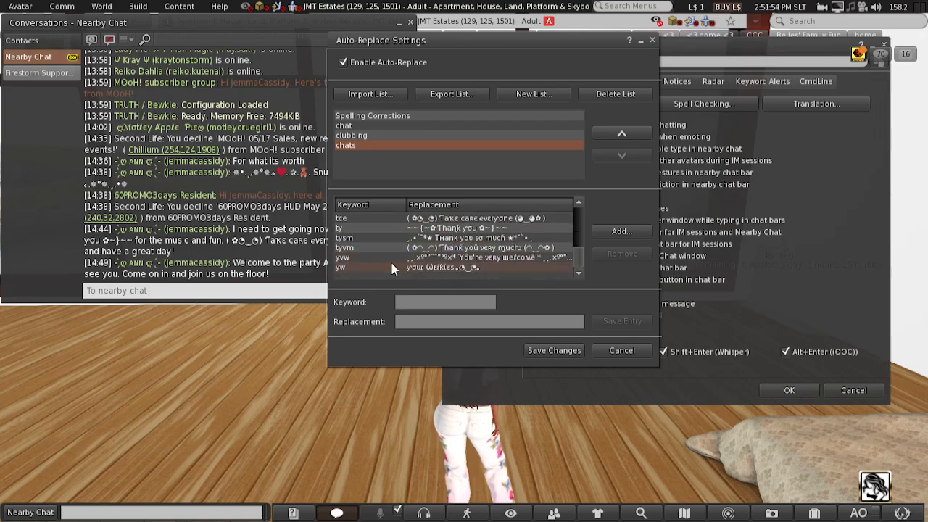
scroll(392, 269, up, 3)
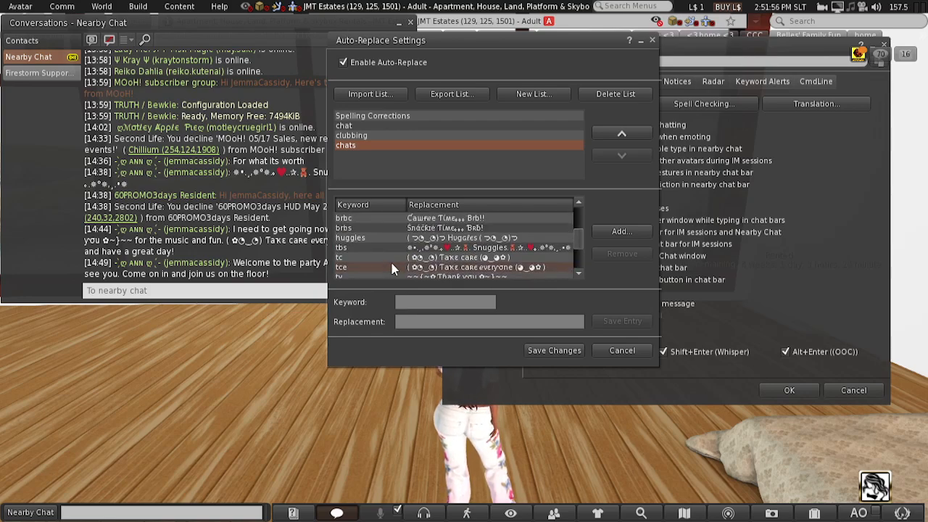
scroll(391, 268, up, 5)
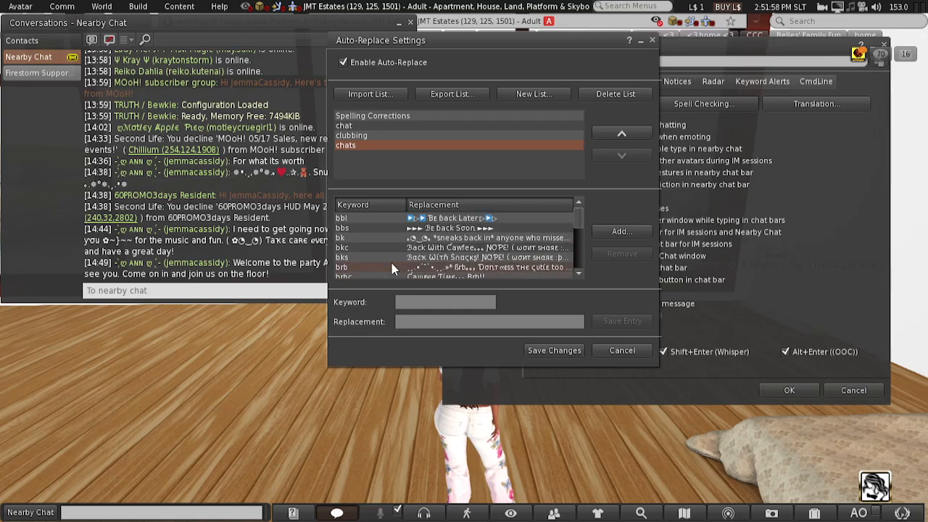